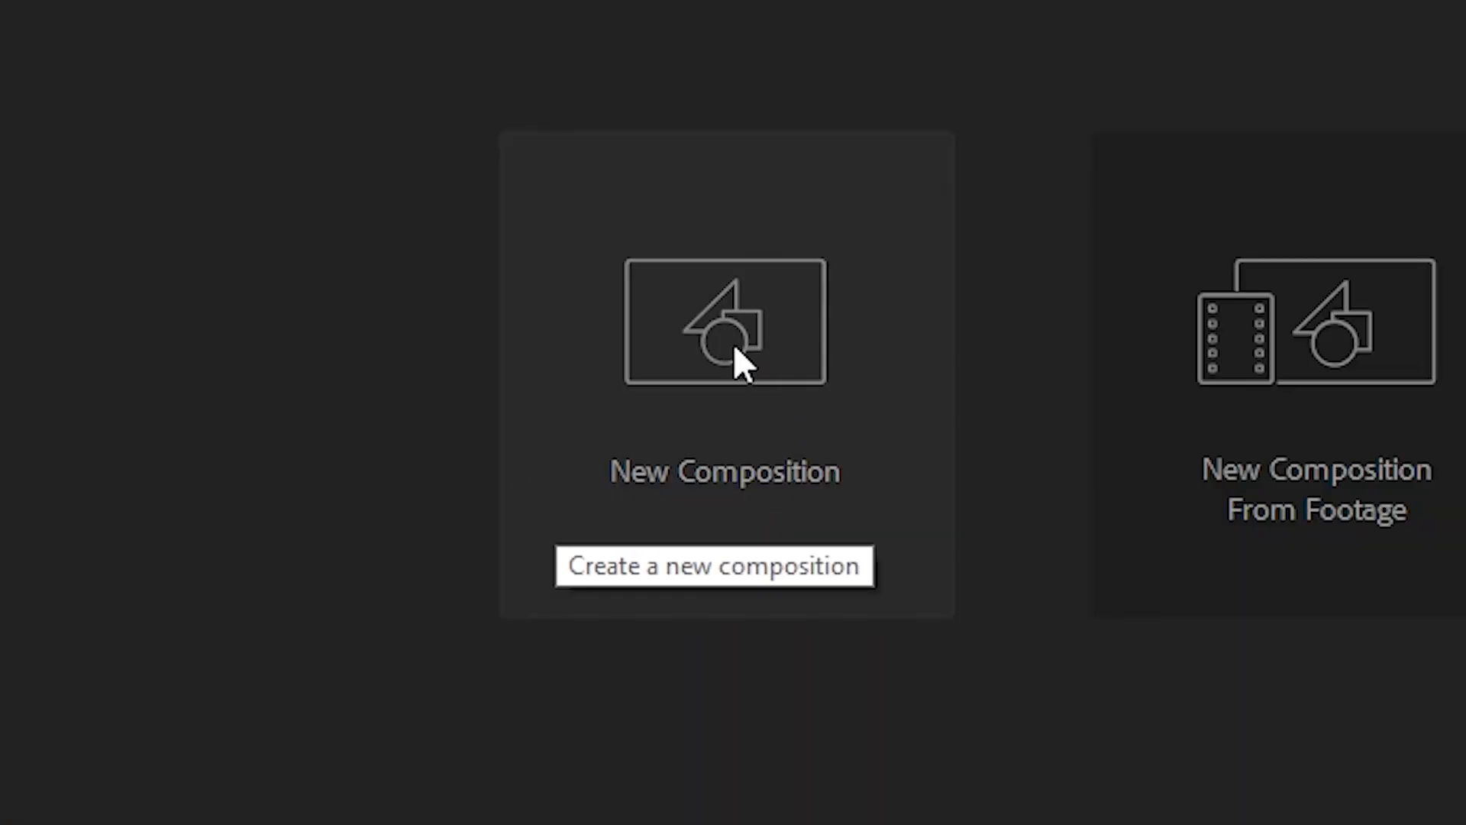
Create a composition named Main with the HDTV 1080 29.97 preset and a duration of 0;00;02;00.
click(616, 314)
drag(210, 13, 721, 213)
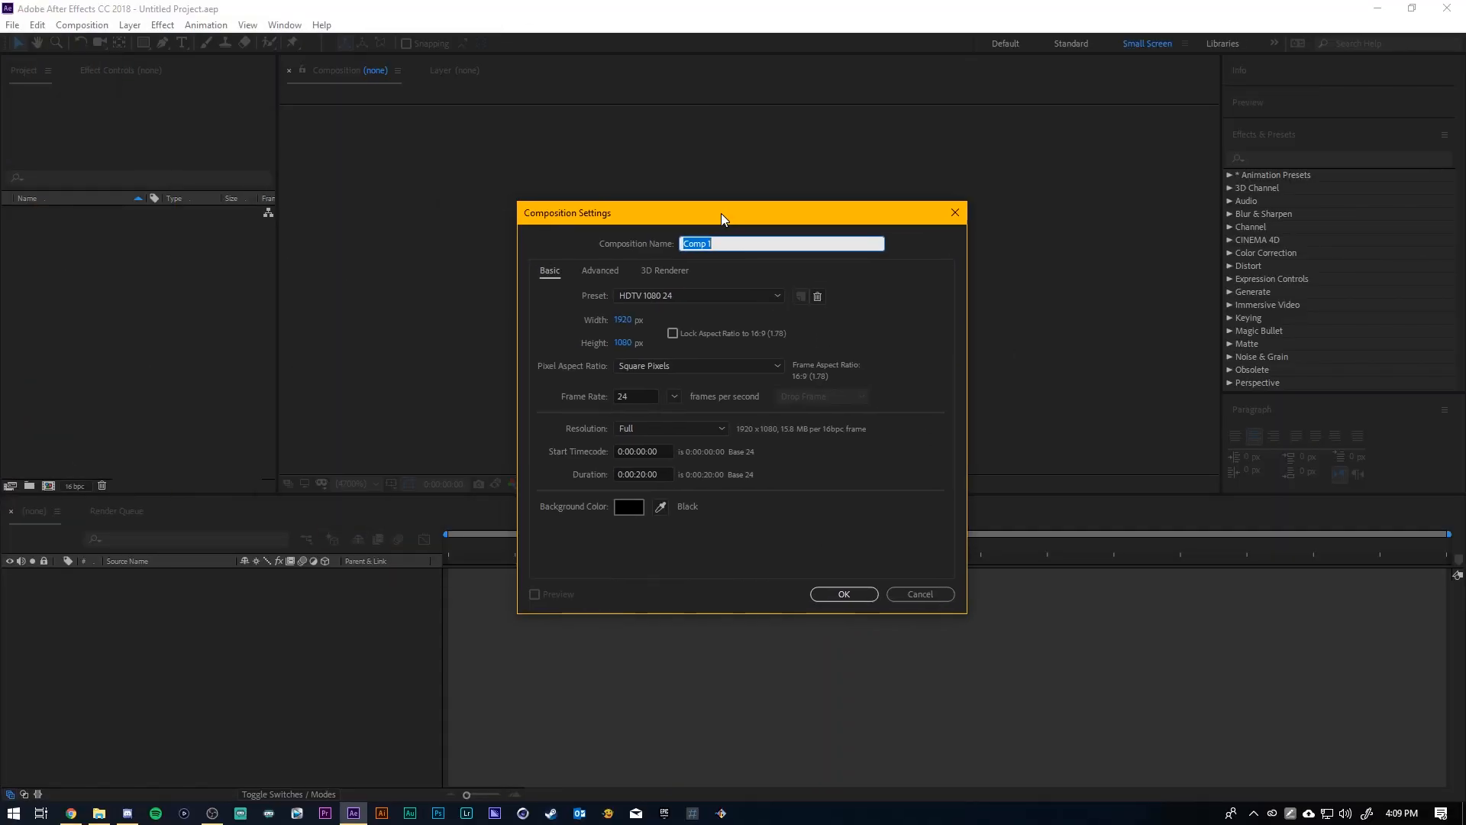
click(722, 292)
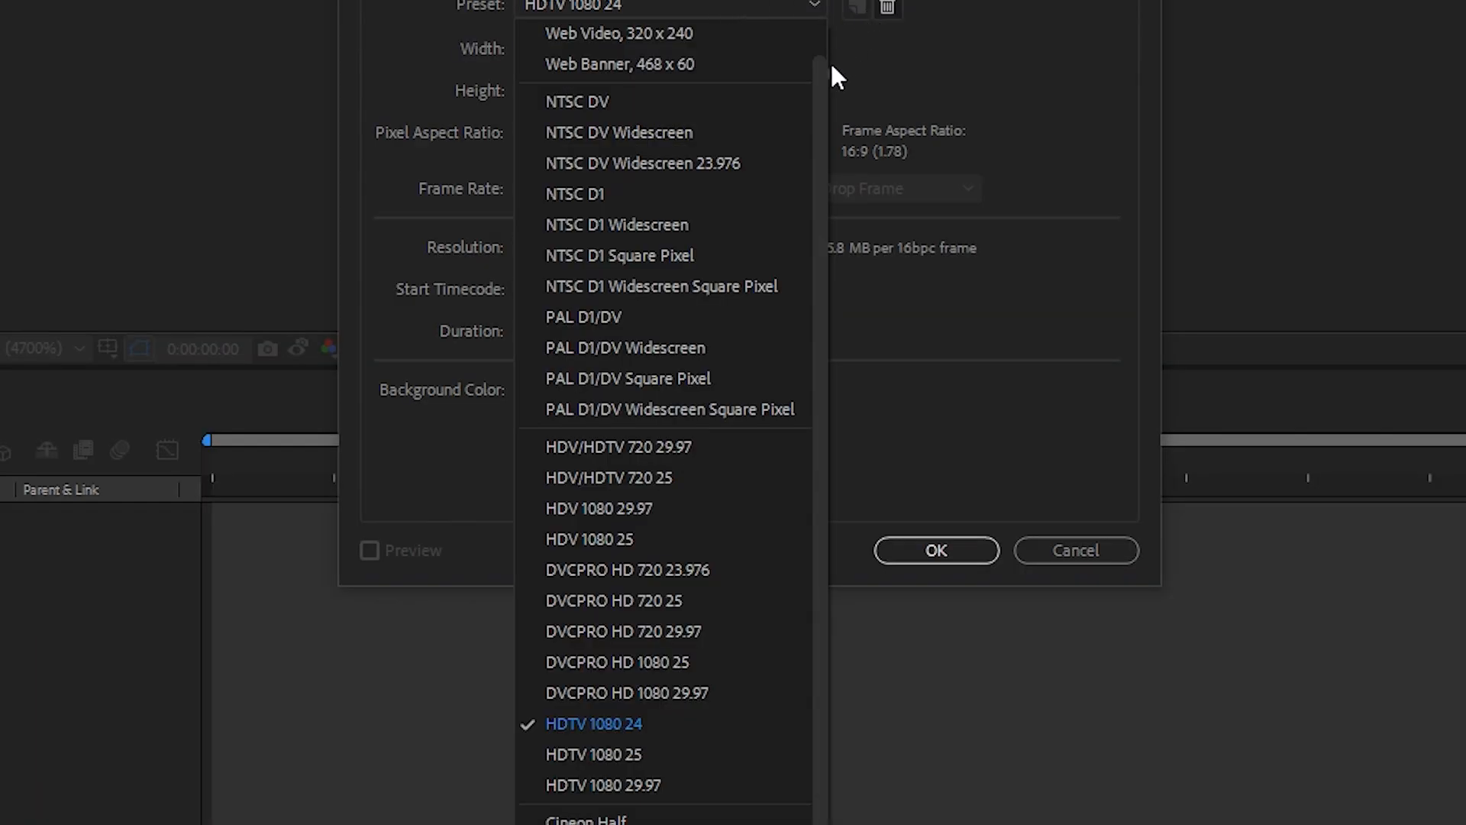
click(658, 790)
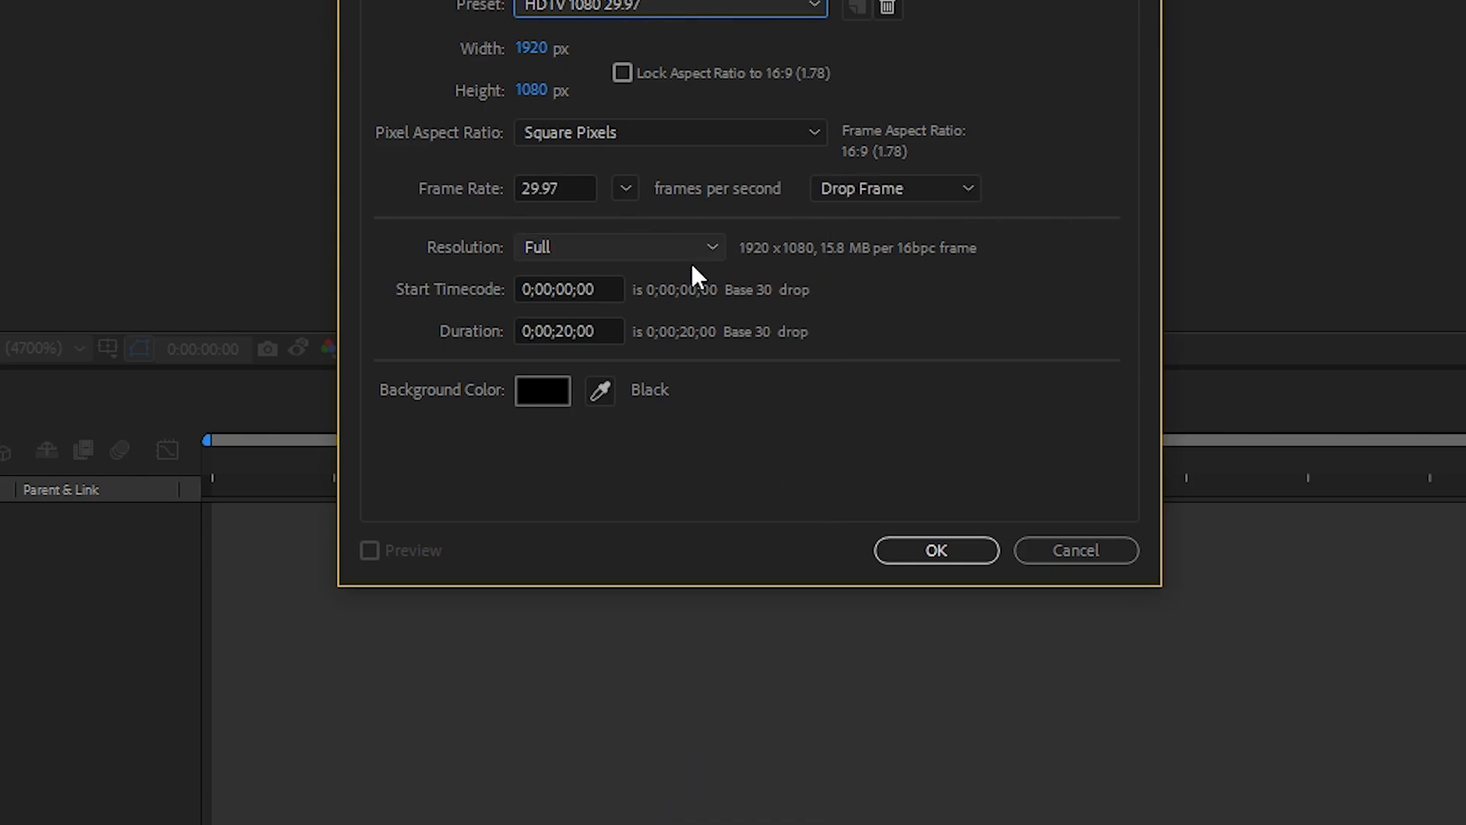
click(565, 331)
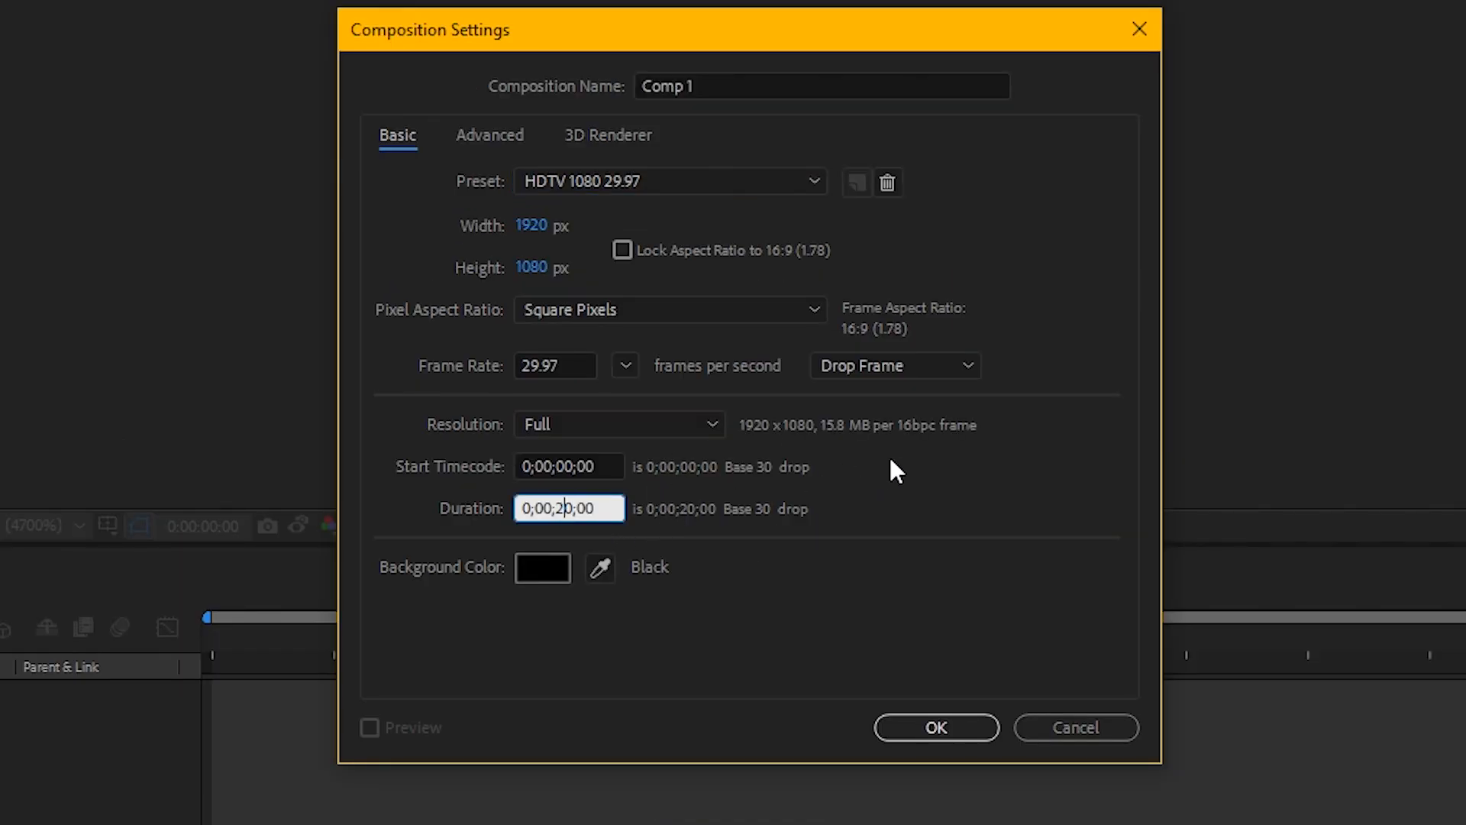
key(BackSpace)
text(2)
click(739, 85)
text(Main)
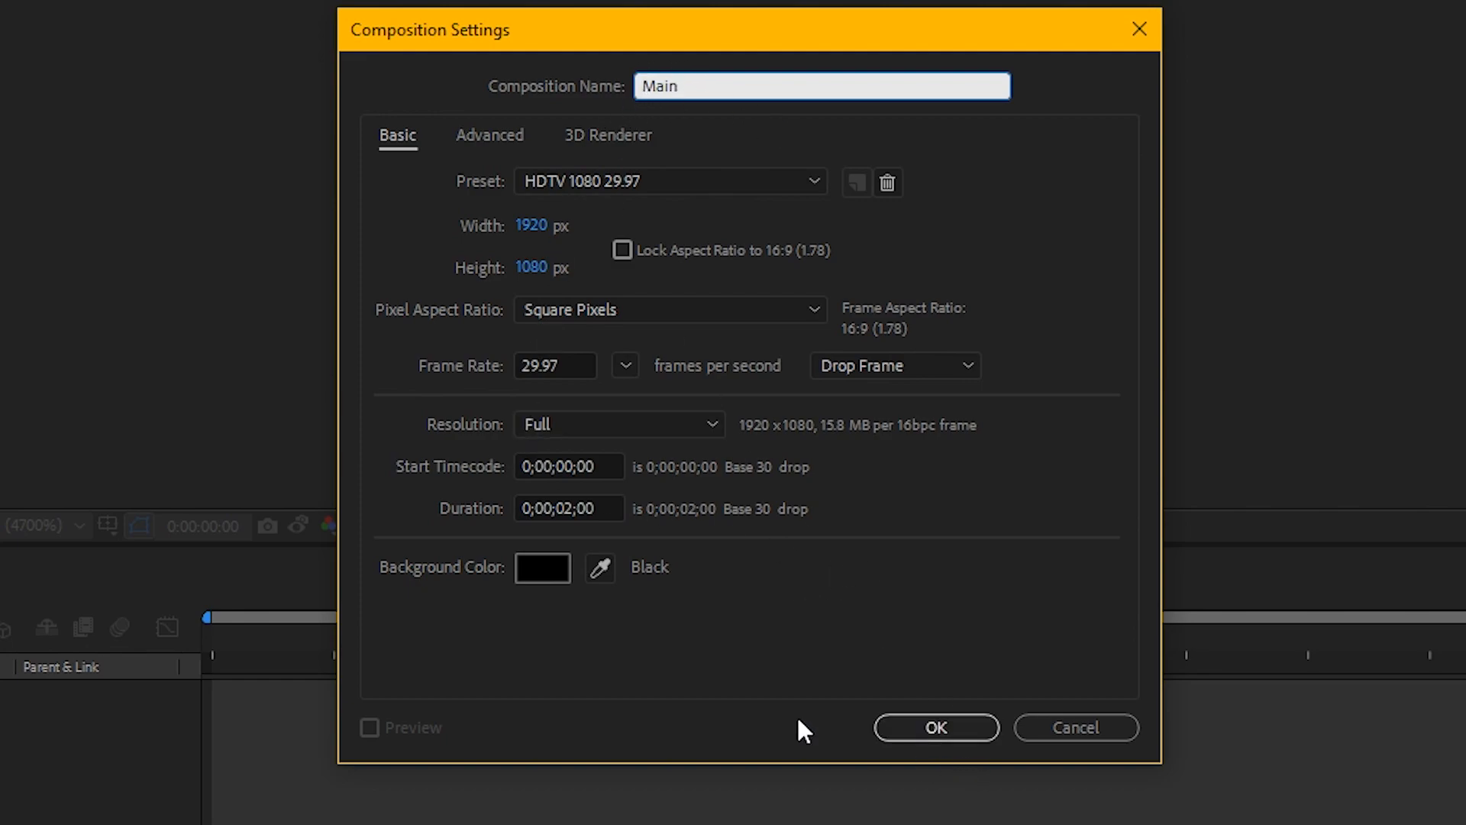
click(933, 729)
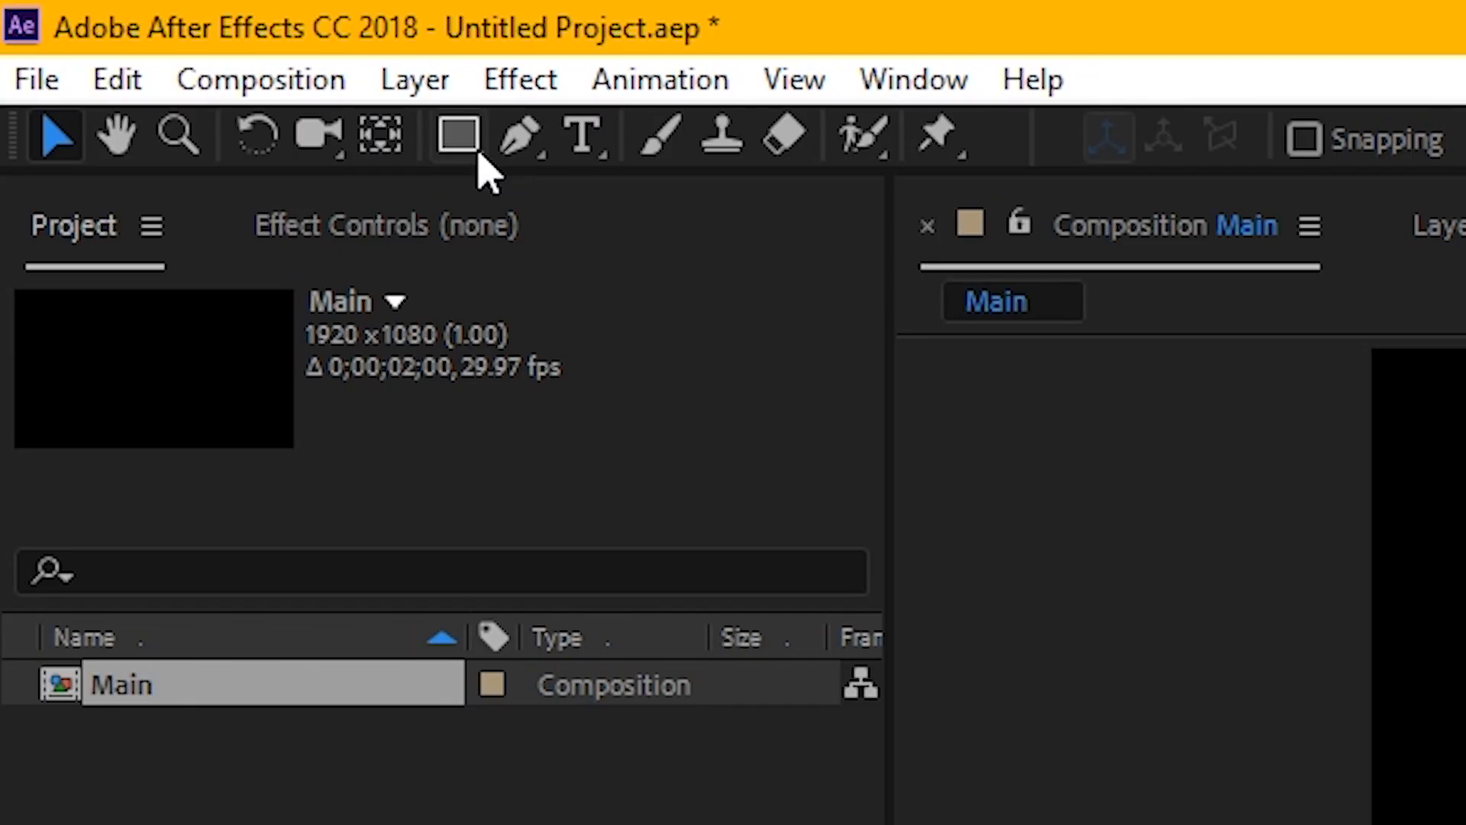
Draw a circle about 609 px in diameter near the centre of the composition with the Ellipse tool.
click(144, 43)
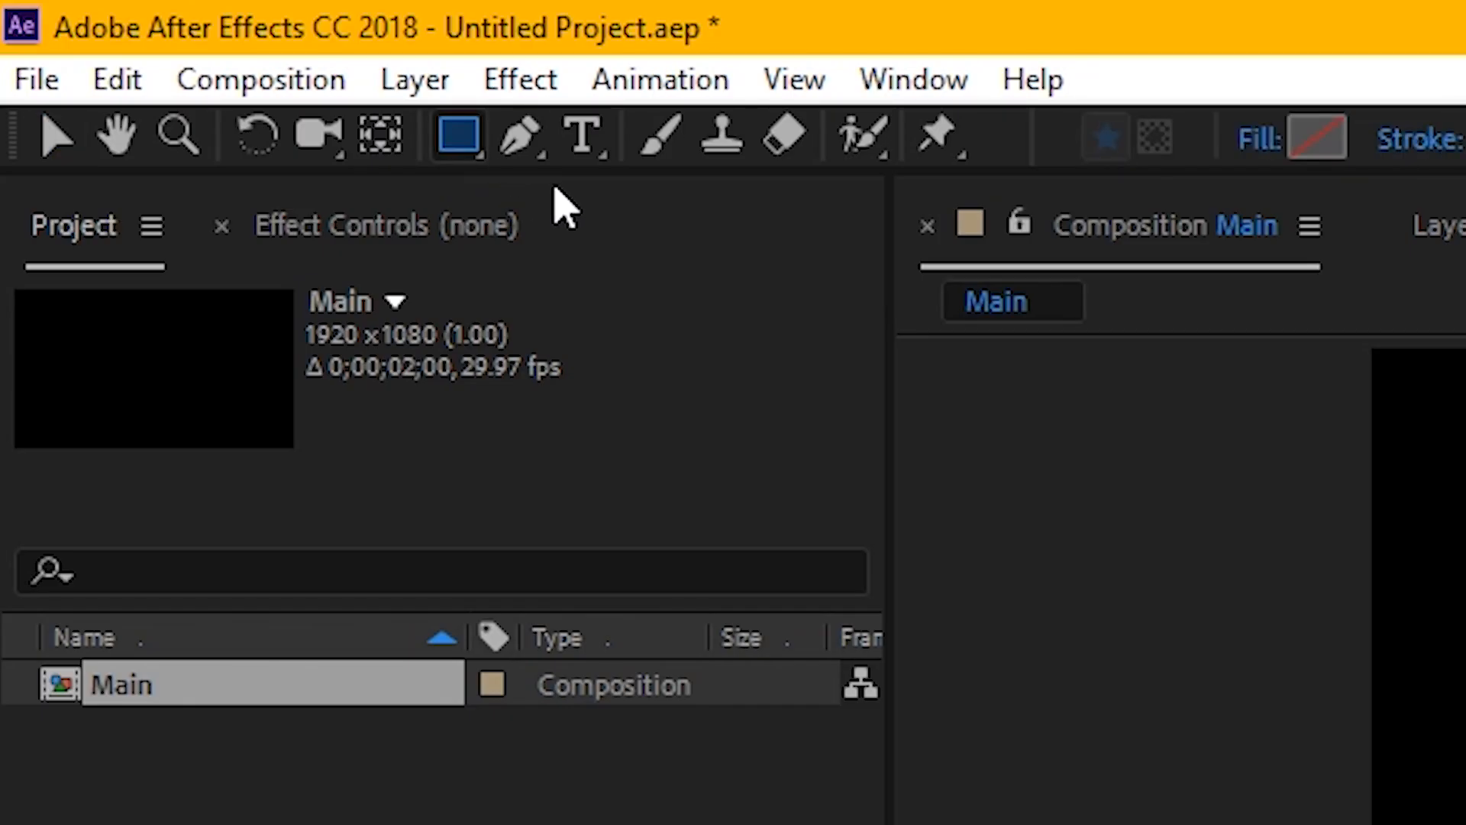
click(458, 158)
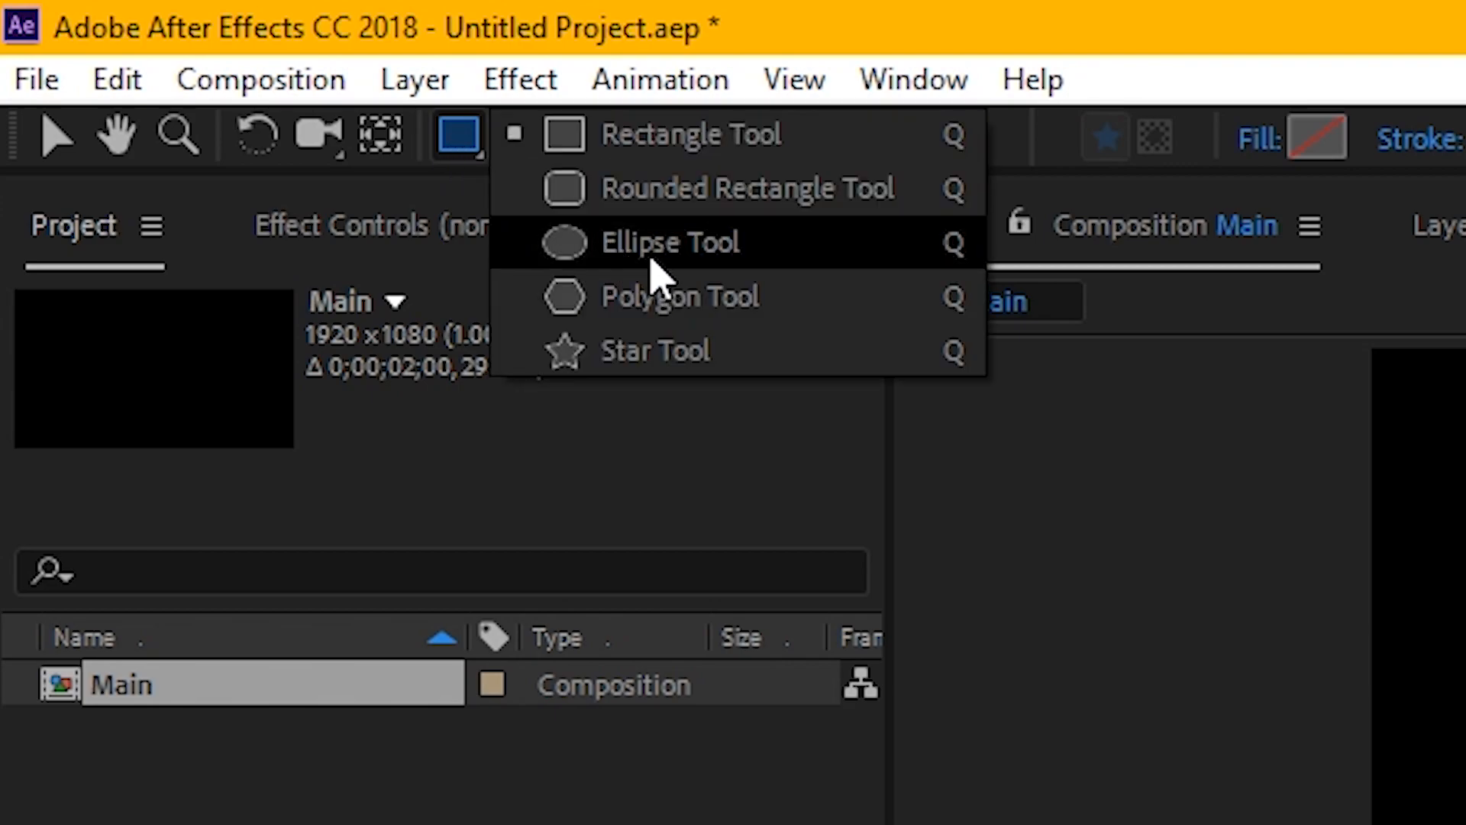
click(727, 252)
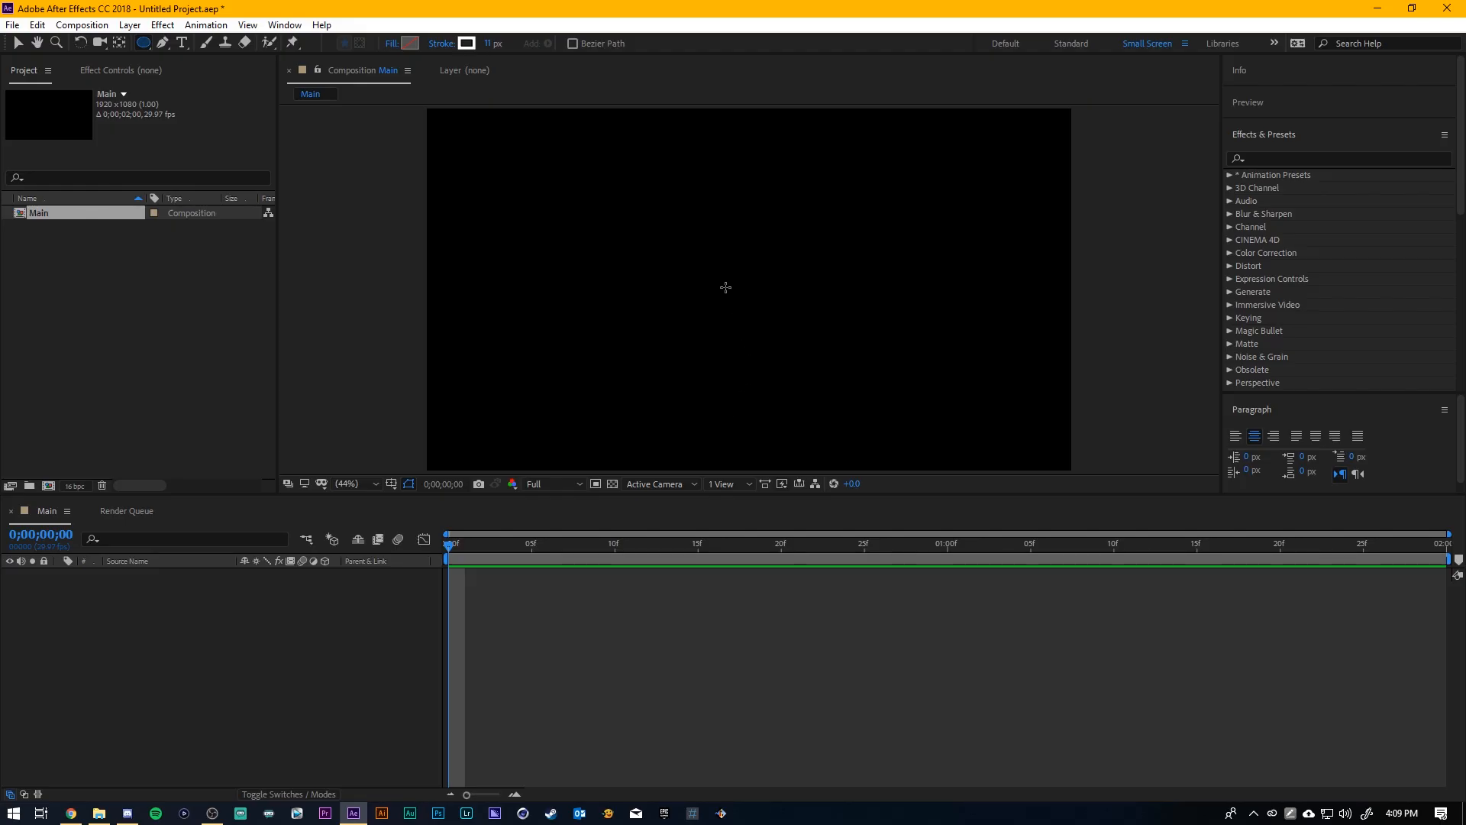
mouse_move(709, 259)
mouse_down()
mouse_move(861, 409)
mouse_move(758, 307)
mouse_move(841, 357)
mouse_move(746, 293)
mouse_move(832, 329)
mouse_move(796, 333)
mouse_move(764, 301)
mouse_move(878, 424)
mouse_move(748, 290)
mouse_move(814, 338)
mouse_move(792, 336)
mouse_move(868, 380)
mouse_move(868, 366)
mouse_move(874, 386)
mouse_move(818, 374)
mouse_move(854, 379)
mouse_up()
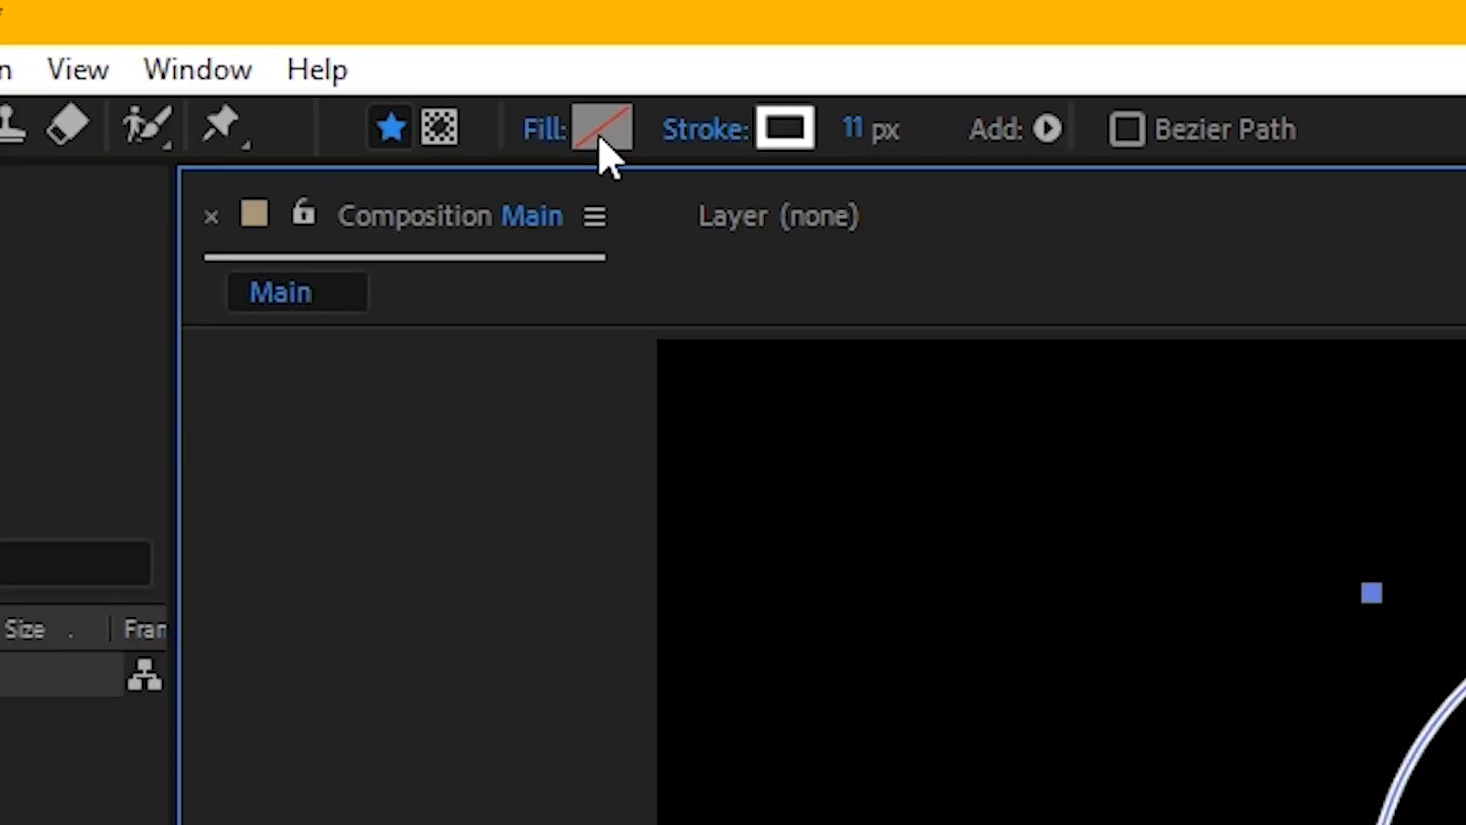
Give the circle a solid orange fill and set its stroke to none.
click(600, 146)
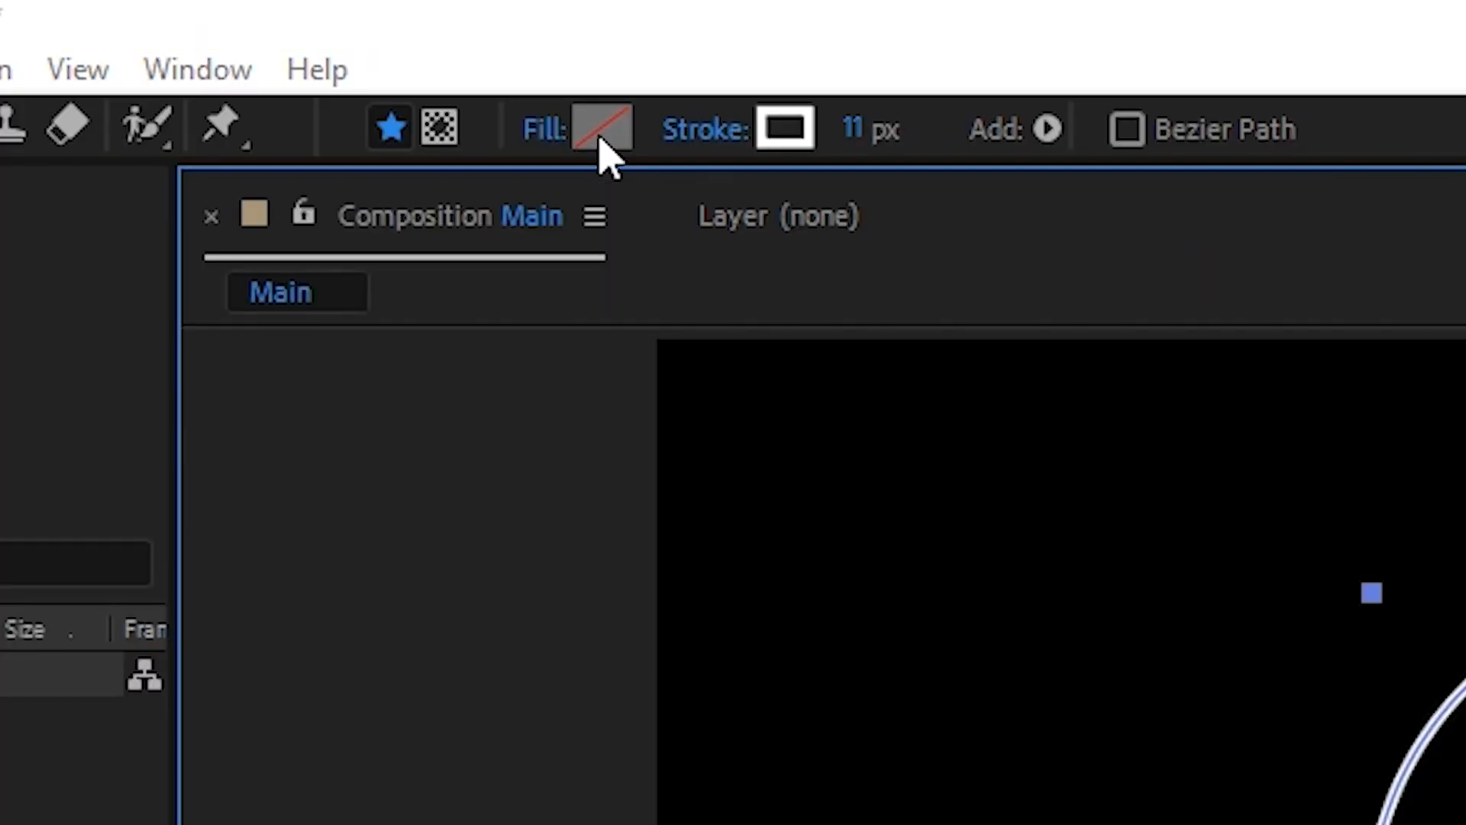
drag(909, 325, 941, 824)
drag(783, 458, 802, 275)
click(1312, 240)
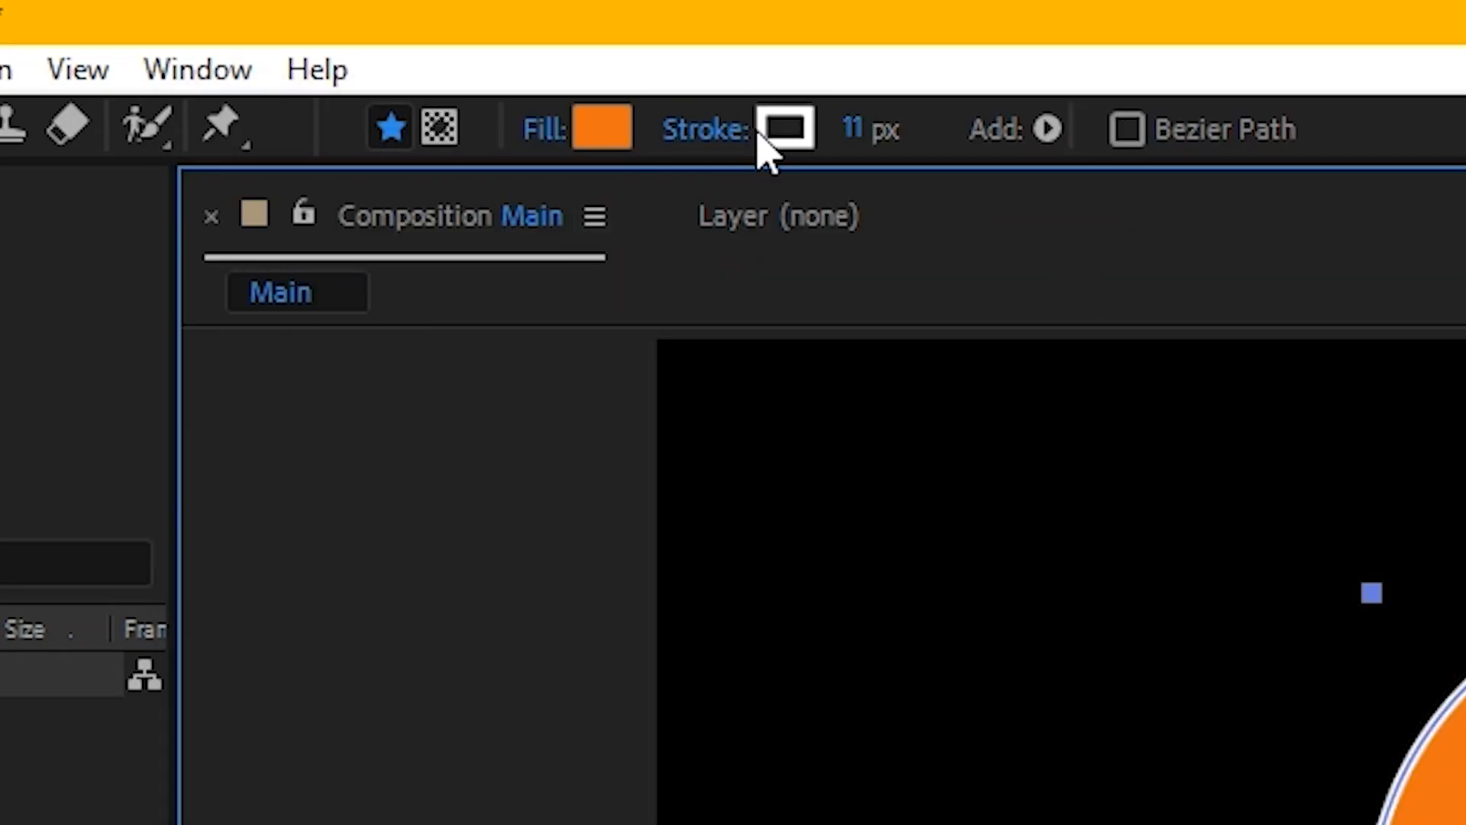
click(726, 147)
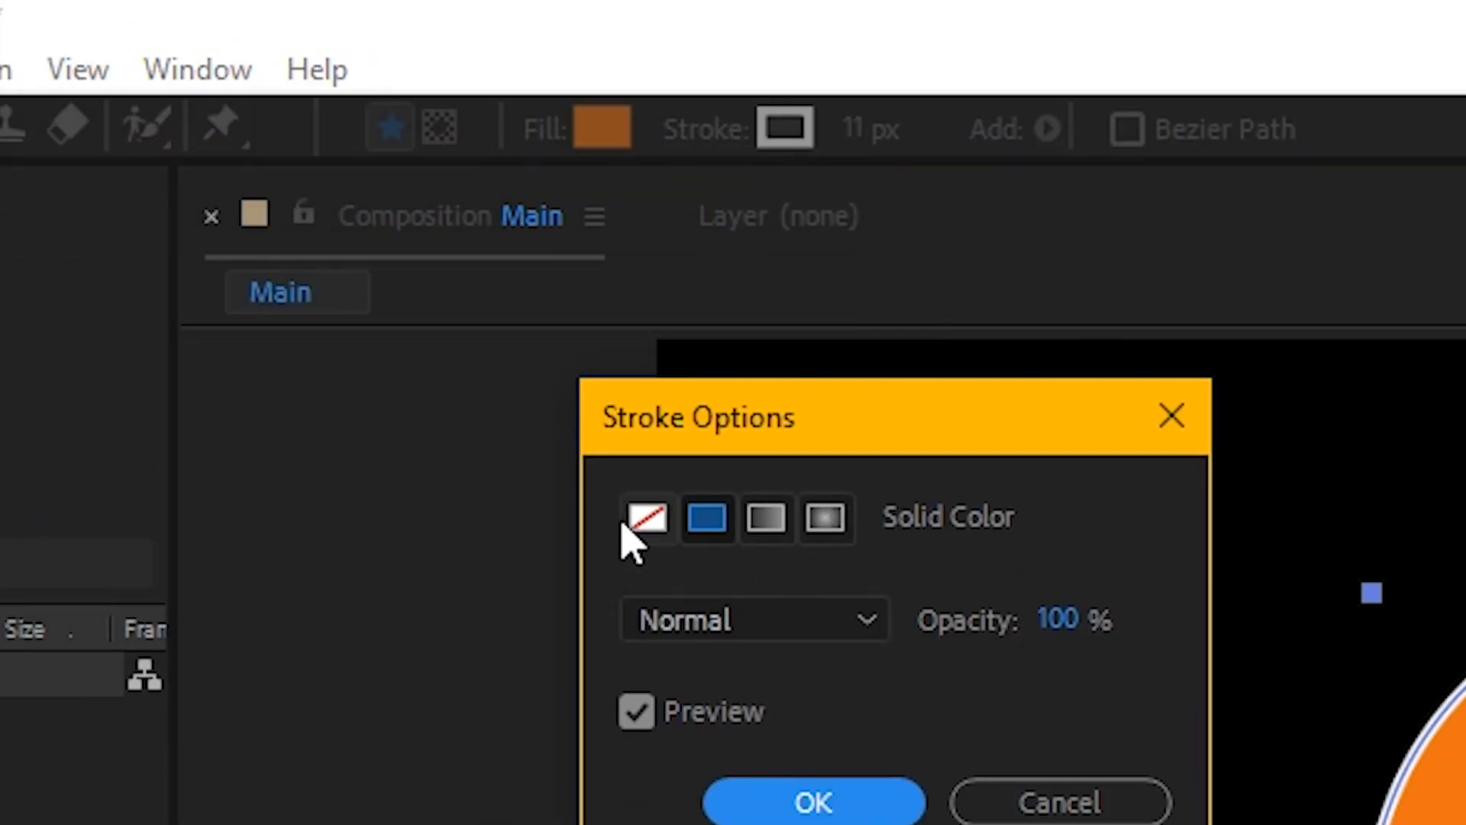
click(652, 525)
click(813, 802)
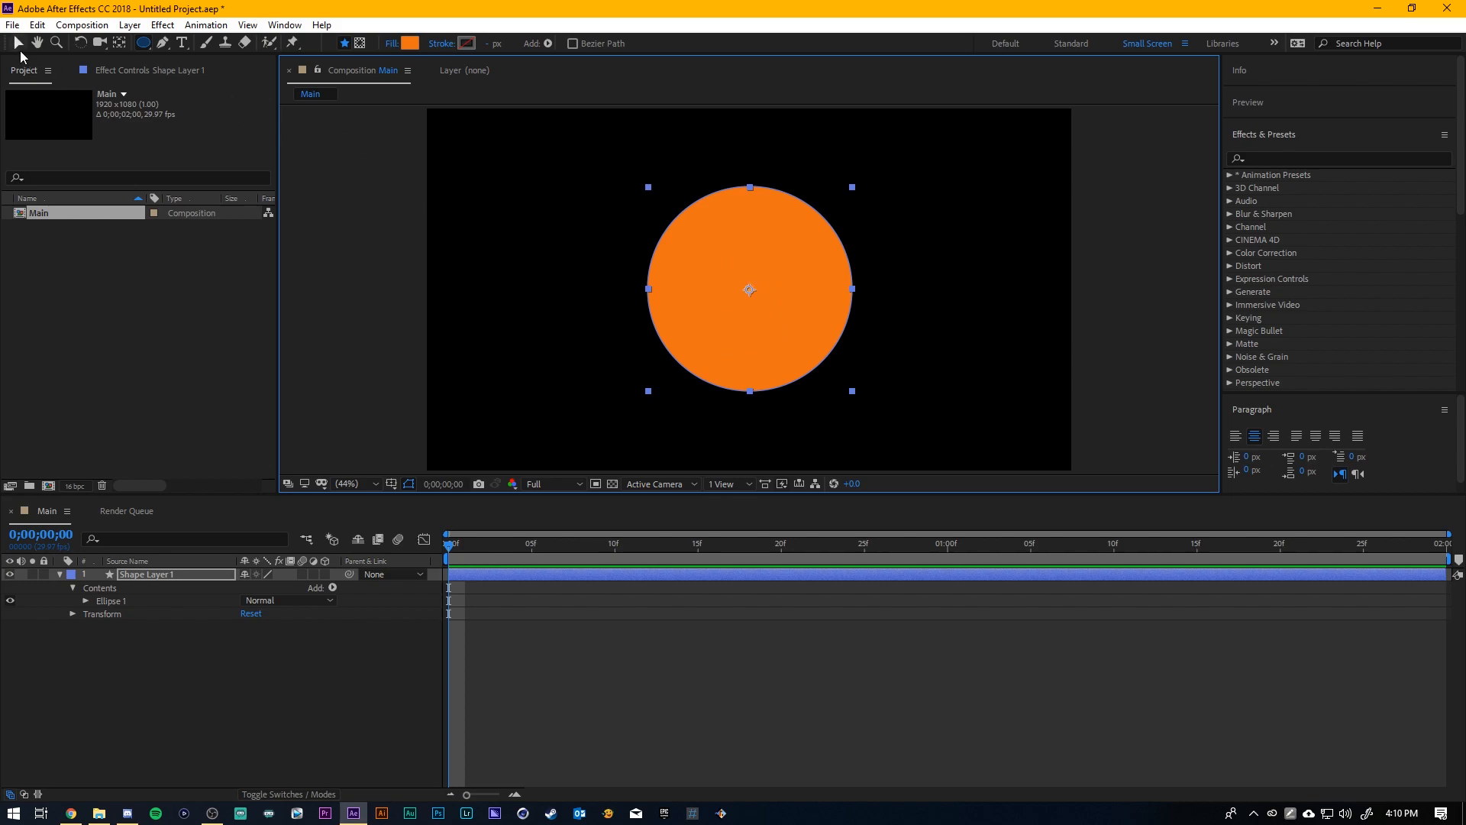
Set the position in the ellipse's own transform properties to 0, 0 to centre the circle in the composition.
click(17, 43)
click(163, 576)
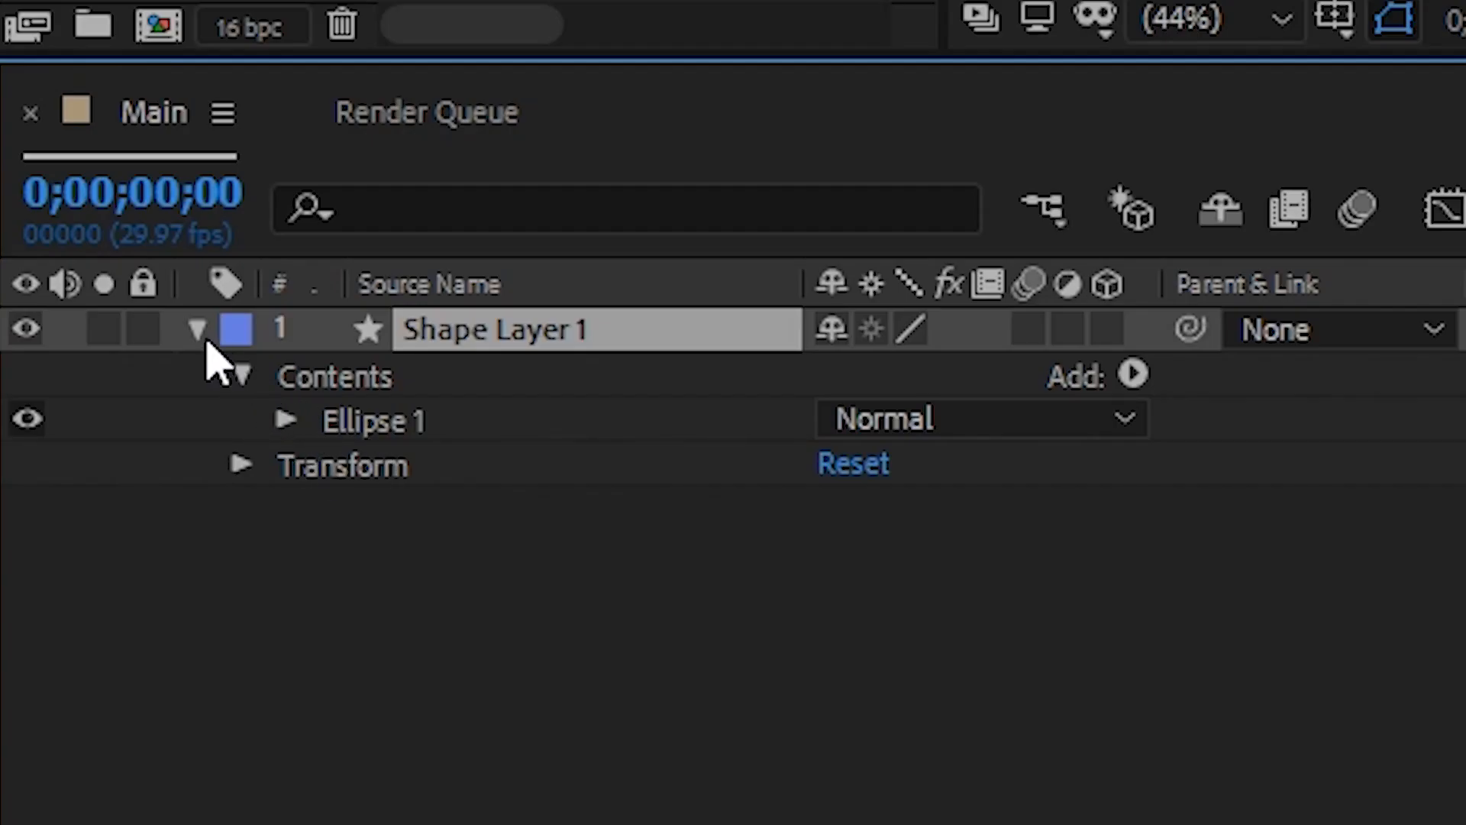
click(60, 575)
click(197, 330)
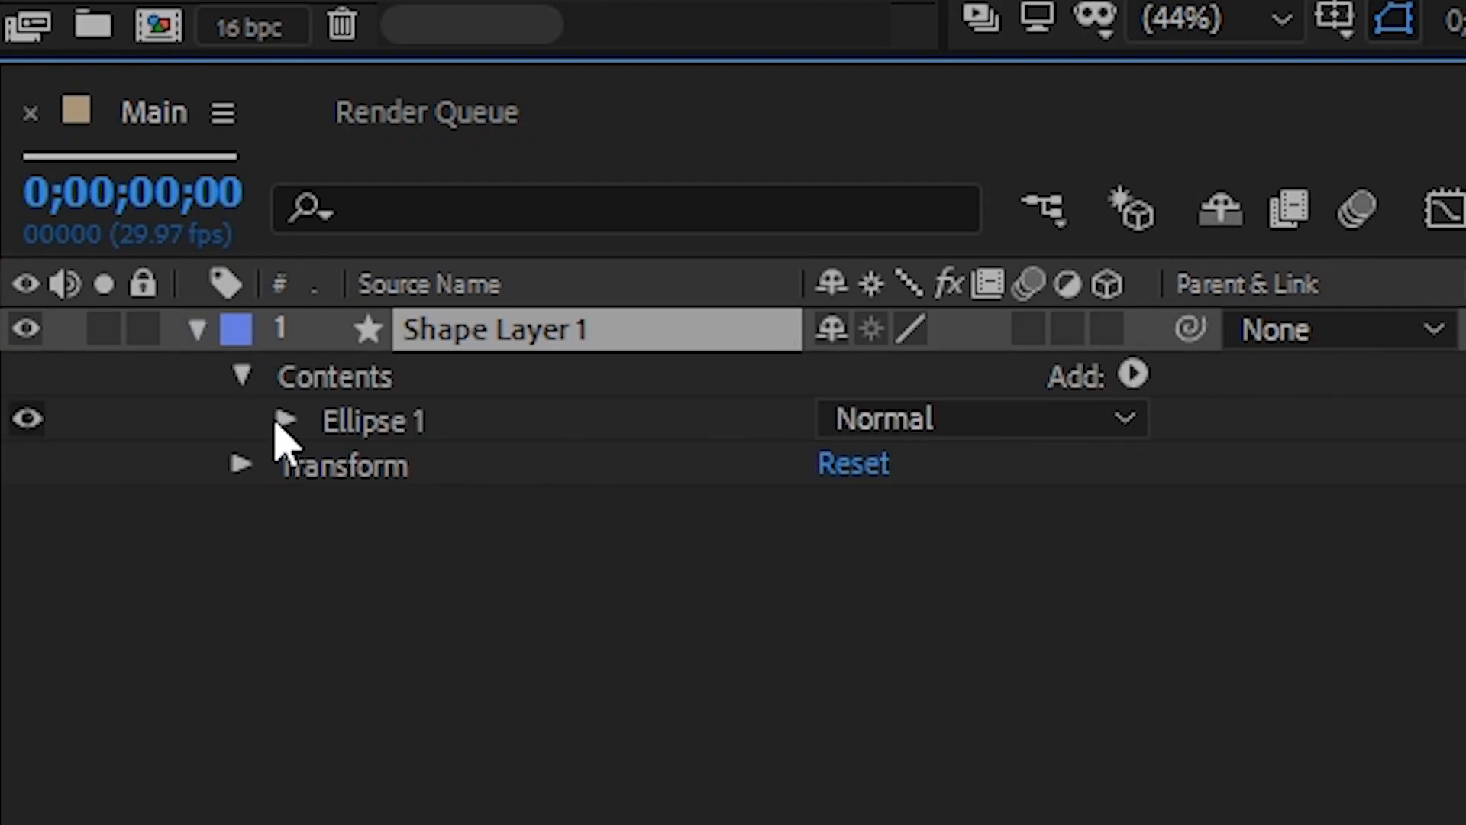
click(241, 377)
click(241, 376)
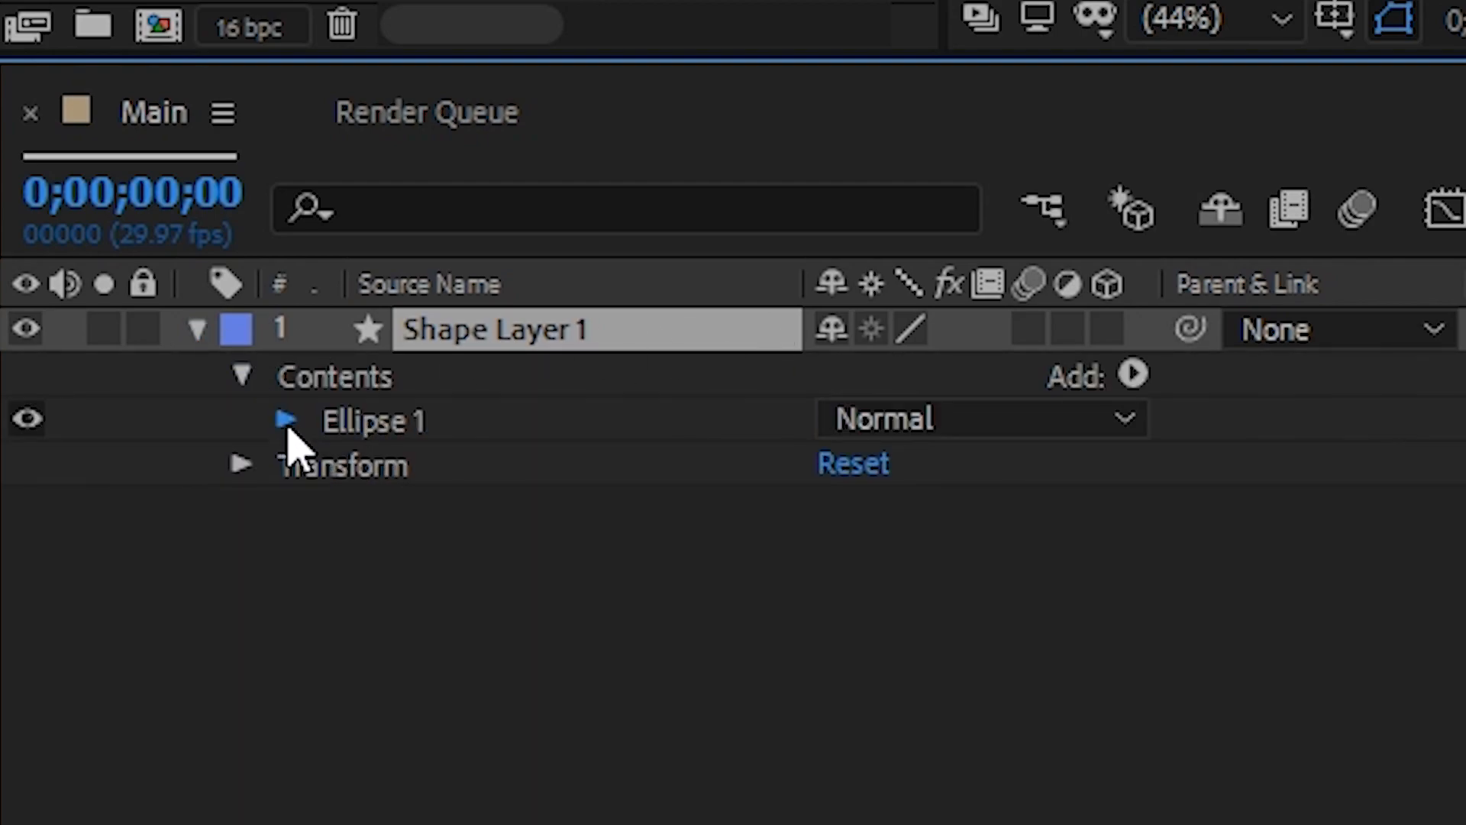
click(287, 419)
click(329, 601)
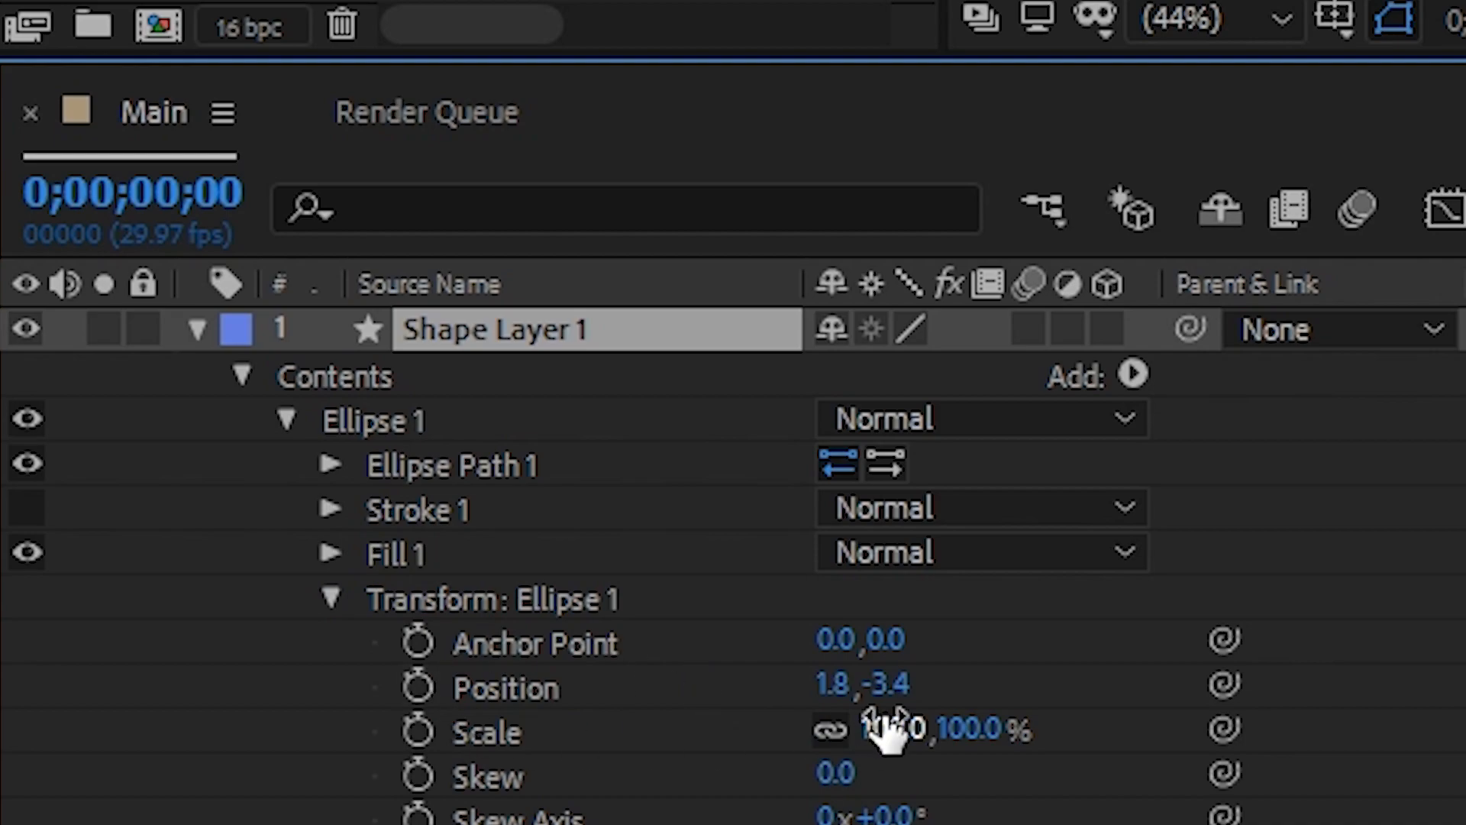
click(831, 690)
text(0)
key(Return)
click(886, 686)
text(0)
key(Return)
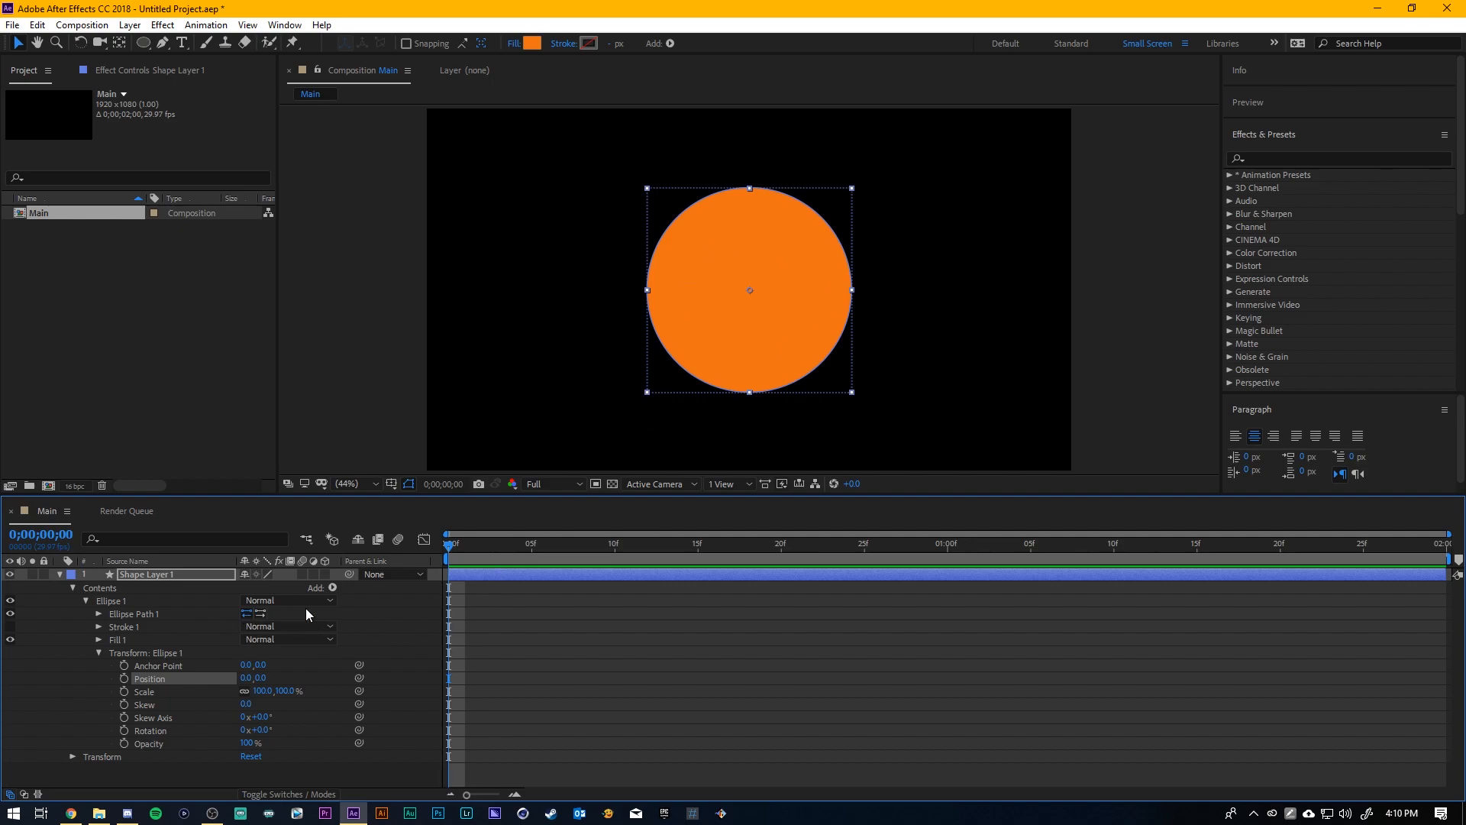
Set the size of Ellipse Path 1 to 450 by 450 and collapse the shape layer's properties.
click(98, 654)
click(99, 614)
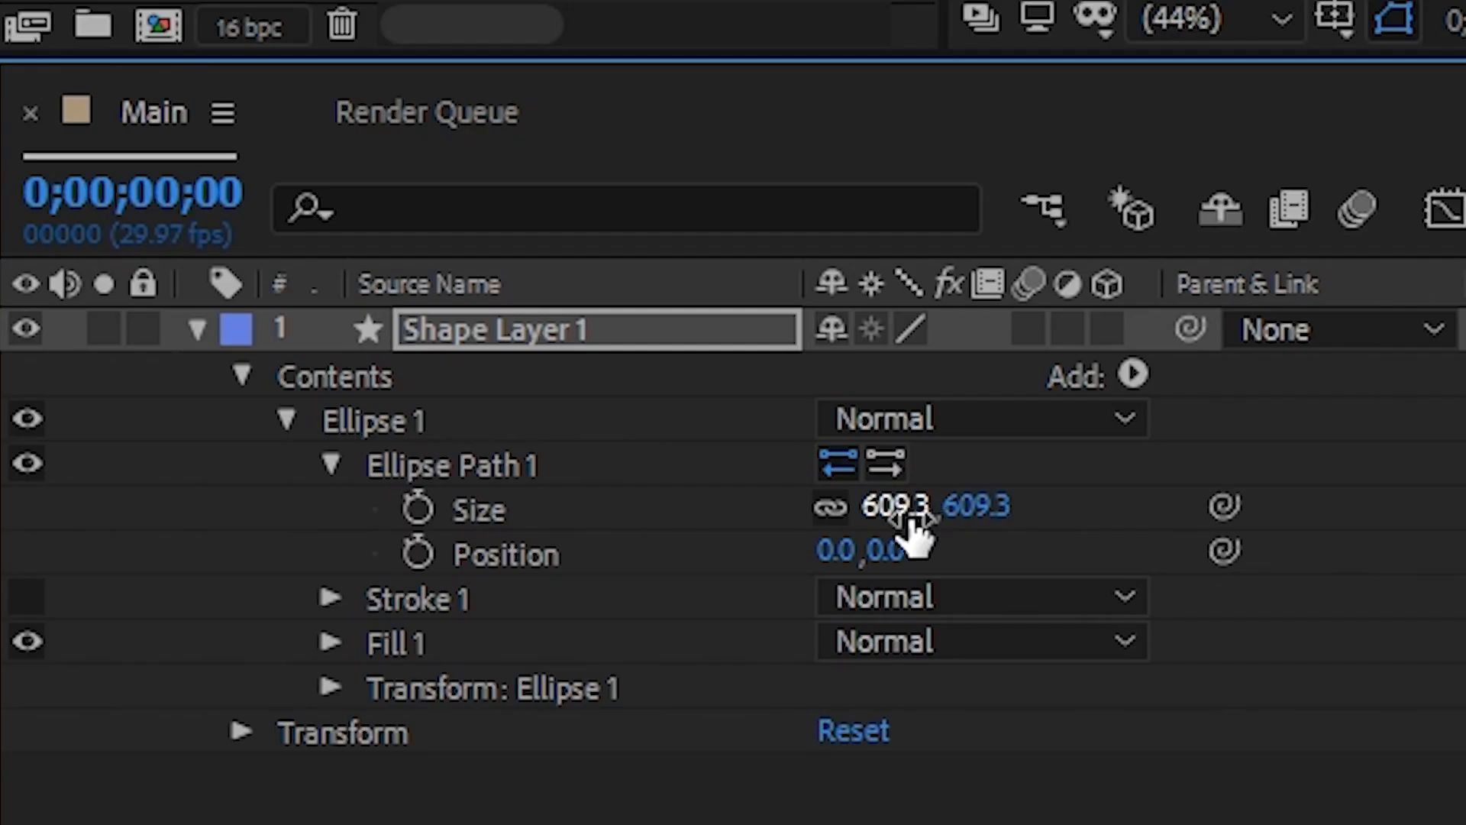
drag(262, 625, 580, 625)
drag(1458, 378, 406, 395)
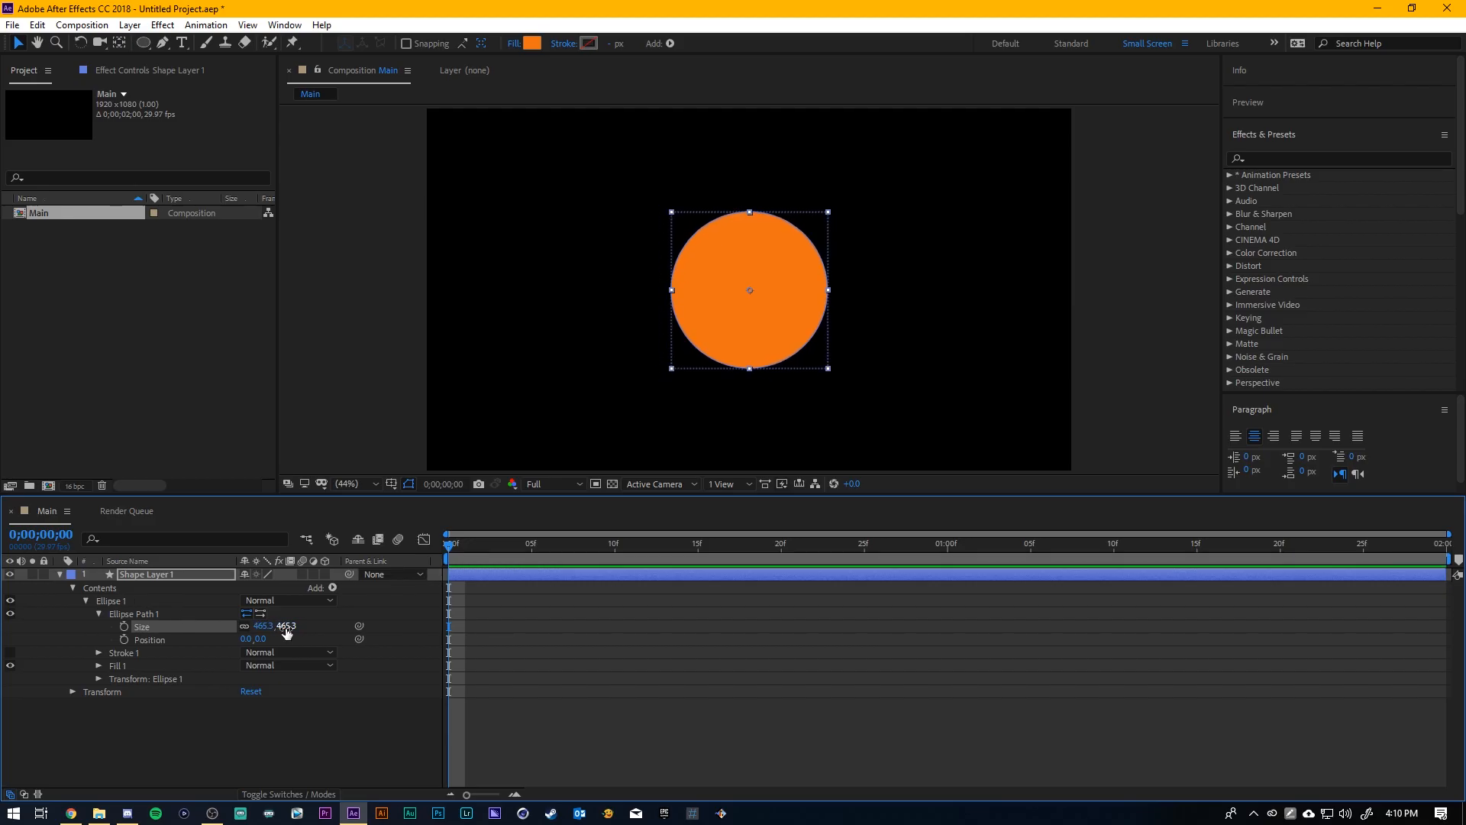
click(266, 626)
text(450)
key(Return)
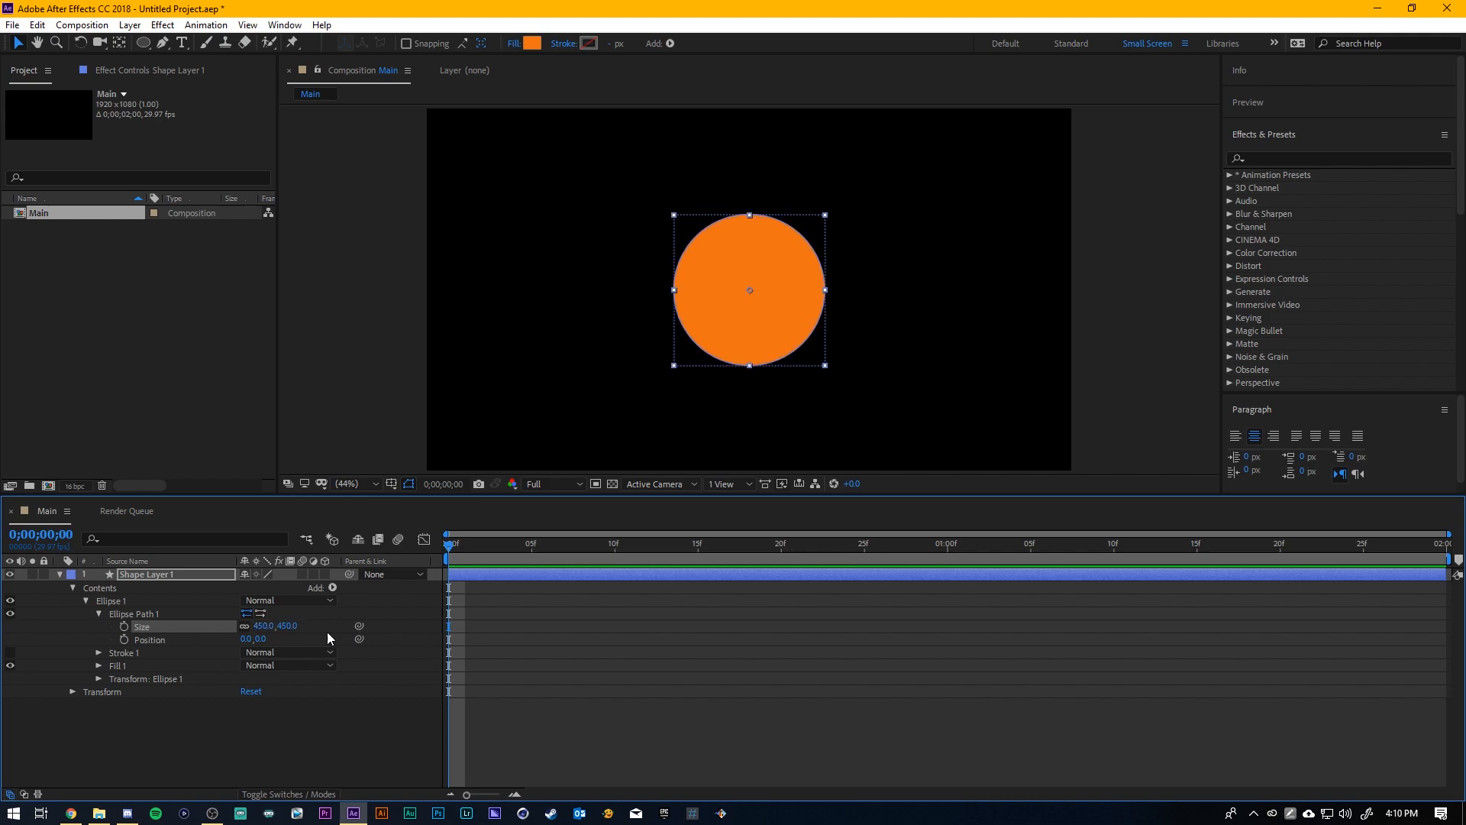
click(60, 575)
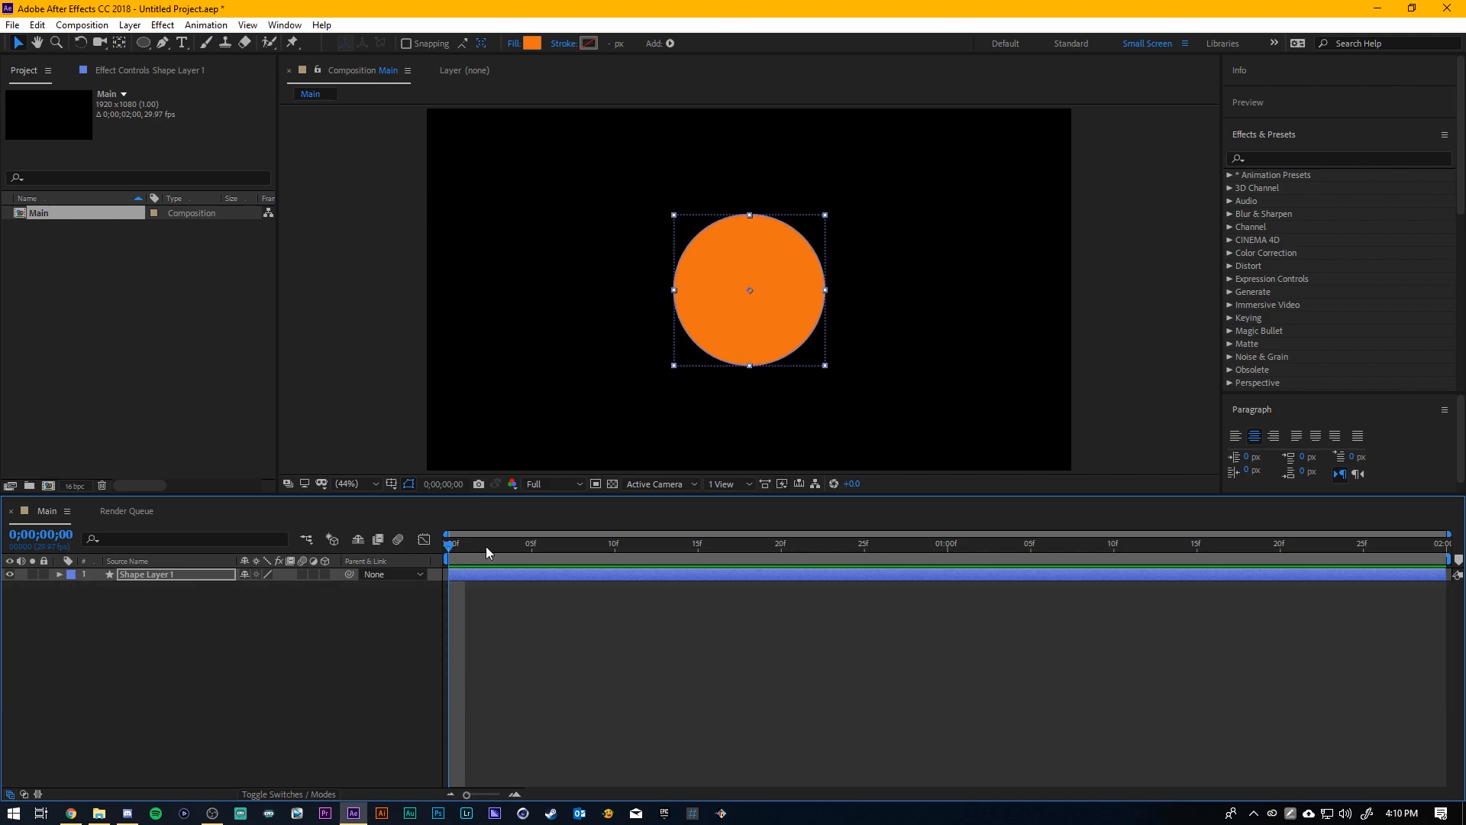
Add a Scale keyframe of 0% to Shape Layer 1 at the start of the composition.
click(151, 575)
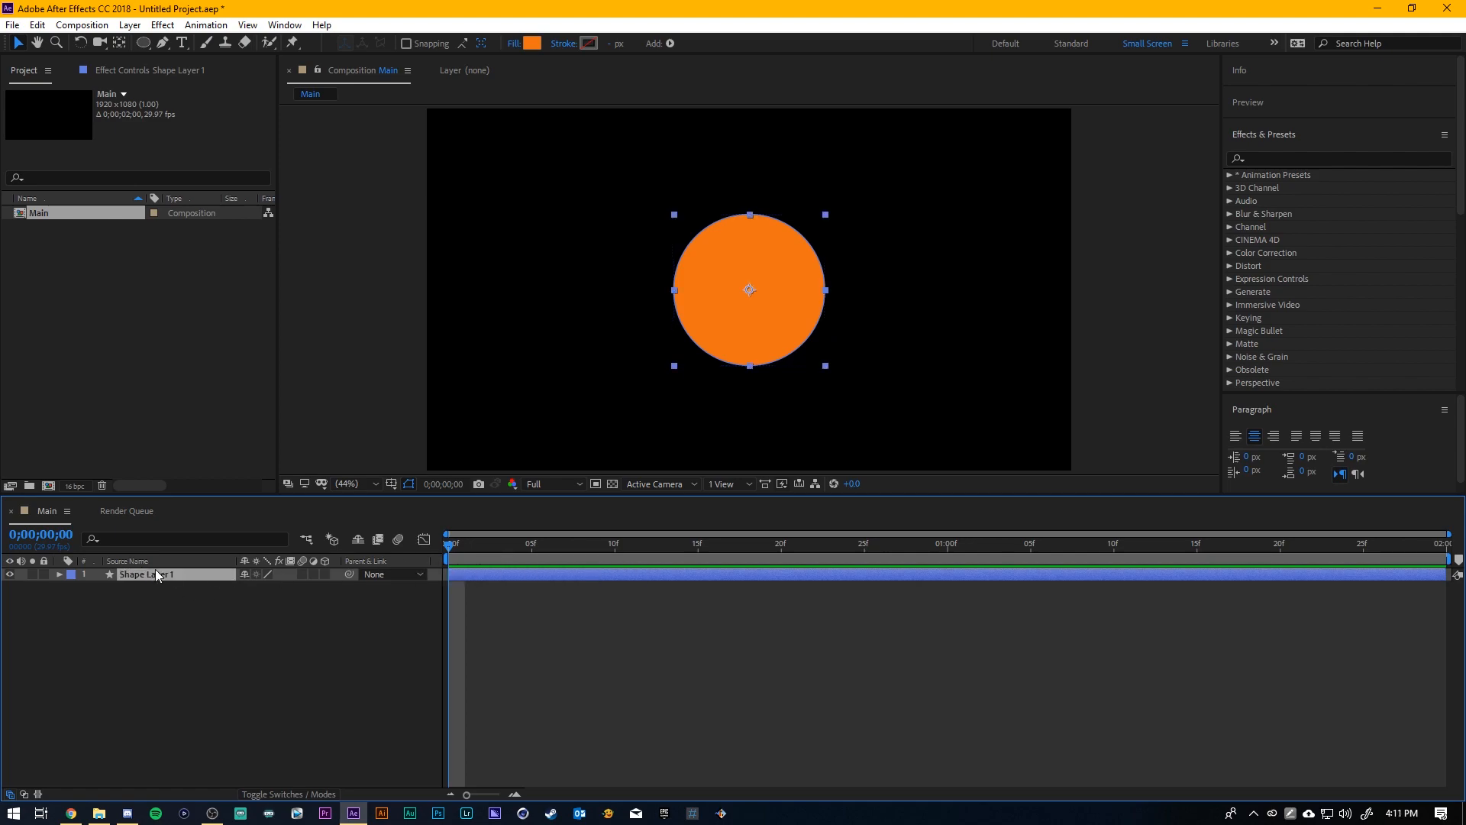
key(s)
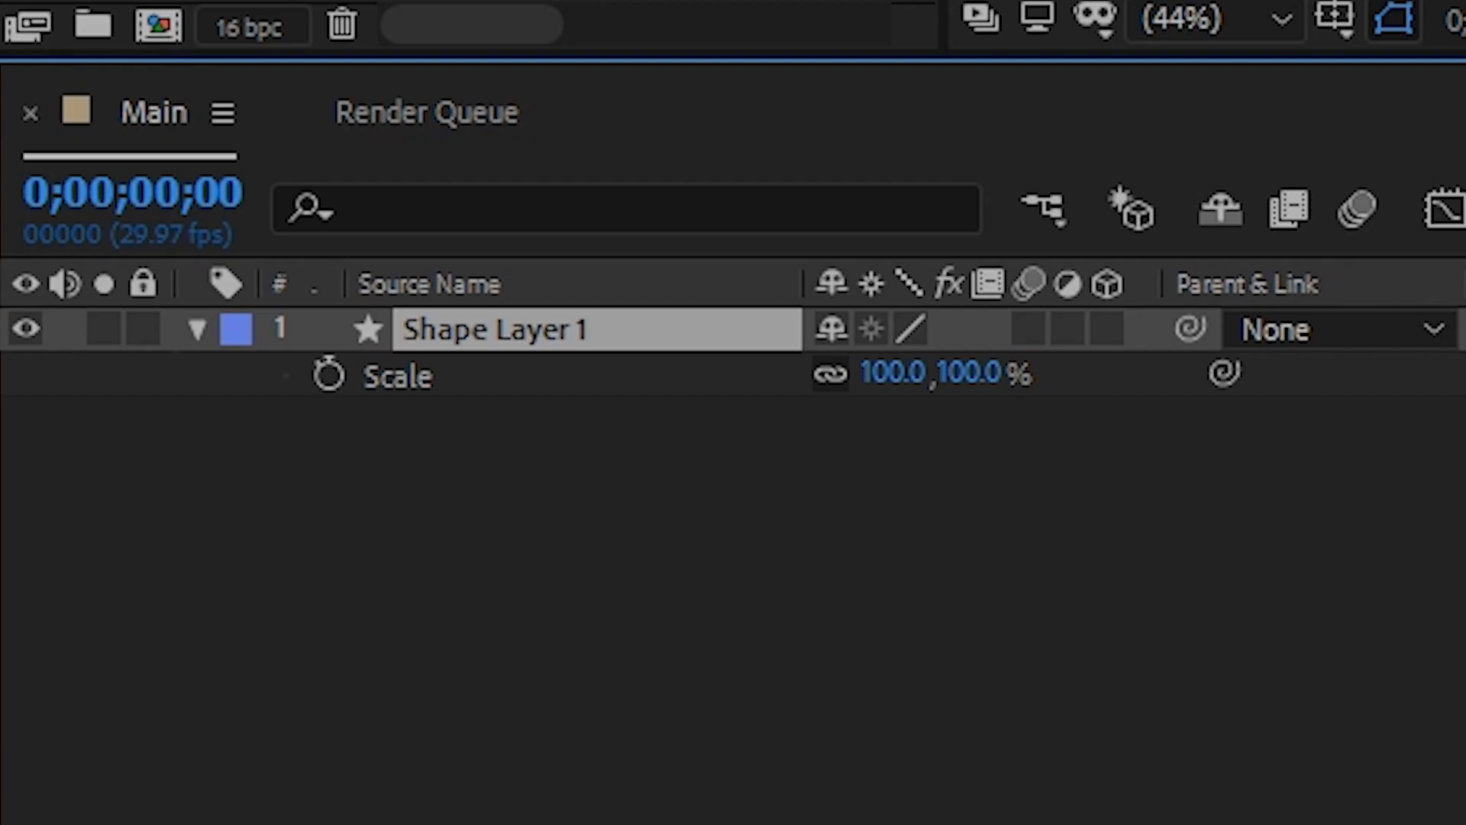
click(343, 374)
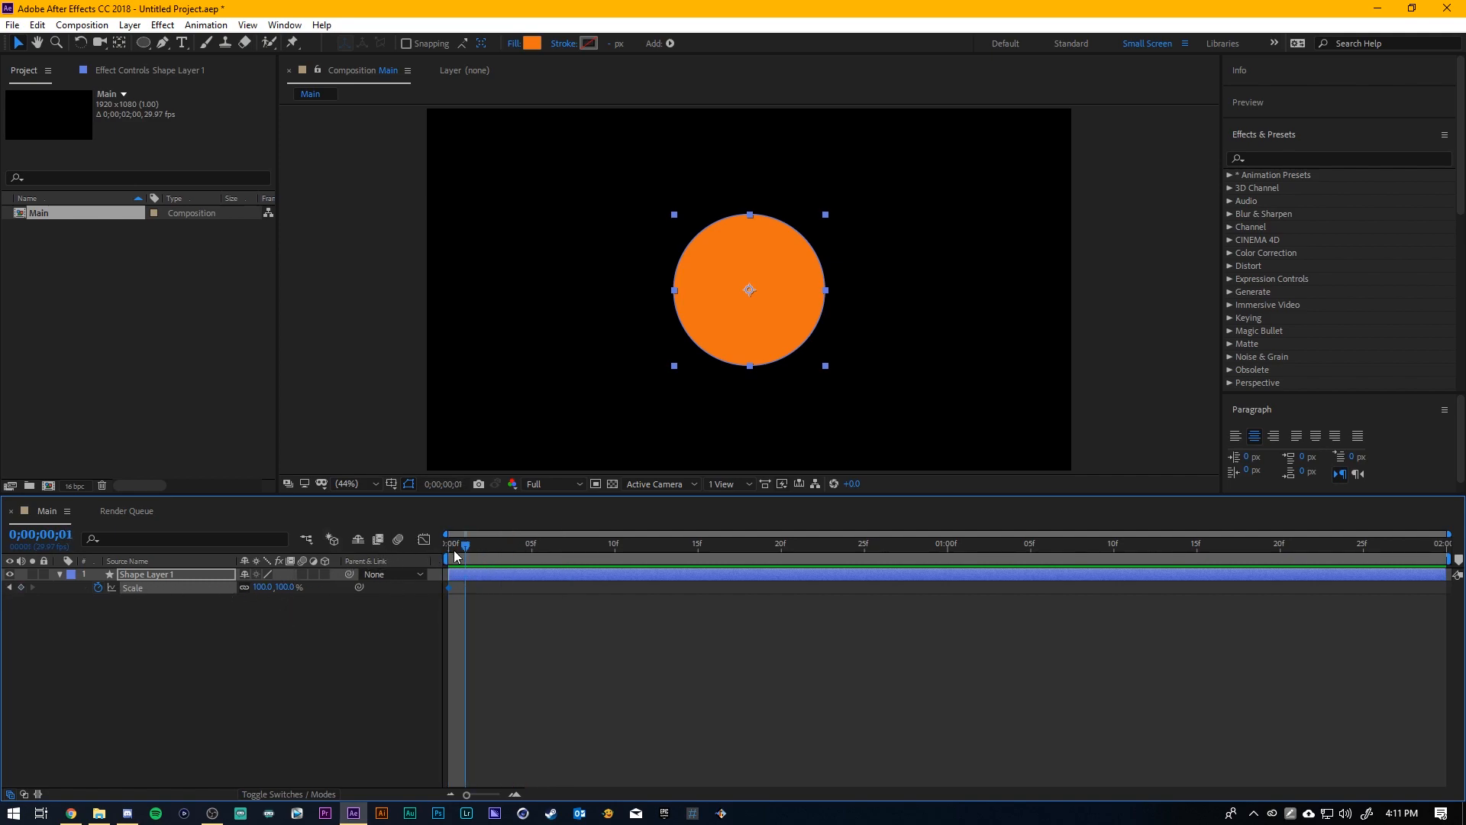
click(269, 586)
text(0)
key(Return)
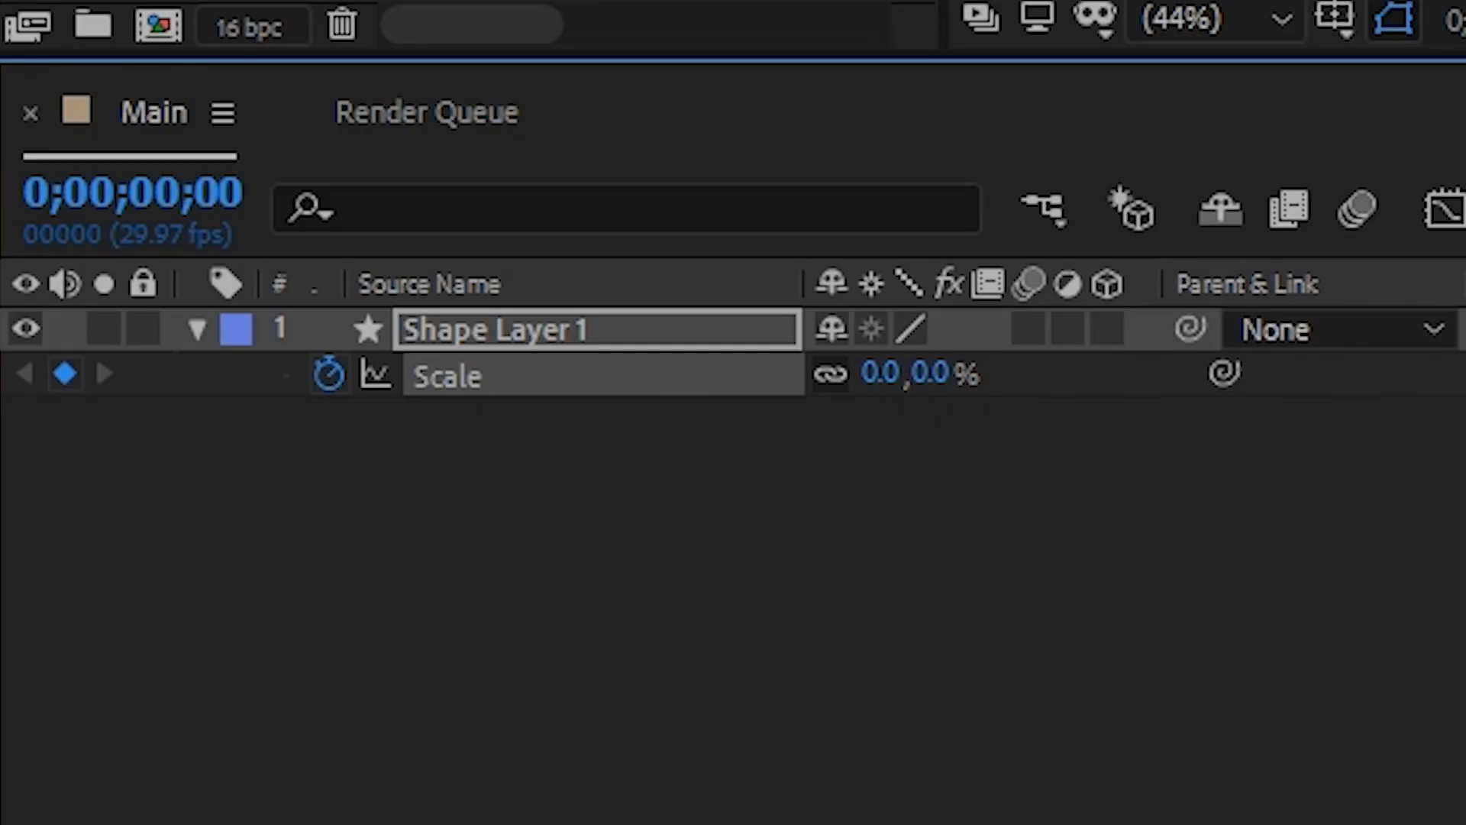
mouse_move(923, 383)
mouse_down()
mouse_move(986, 383)
mouse_move(949, 387)
mouse_up()
click(949, 374)
text(0)
key(Return)
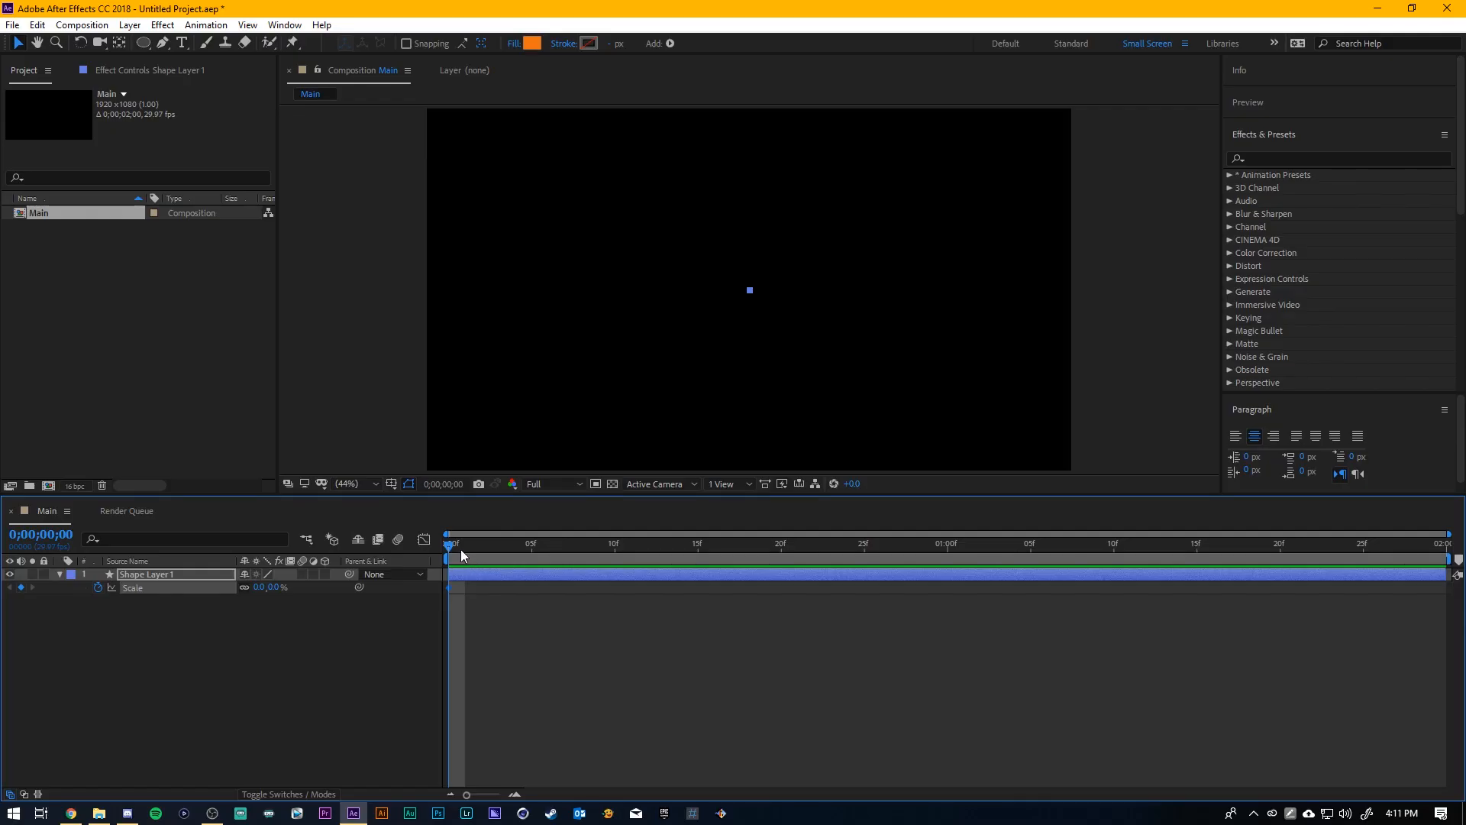
Add a Scale keyframe of 100% to the circle layer at 0;00;00;20, and return to the first frame.
drag(461, 548, 786, 562)
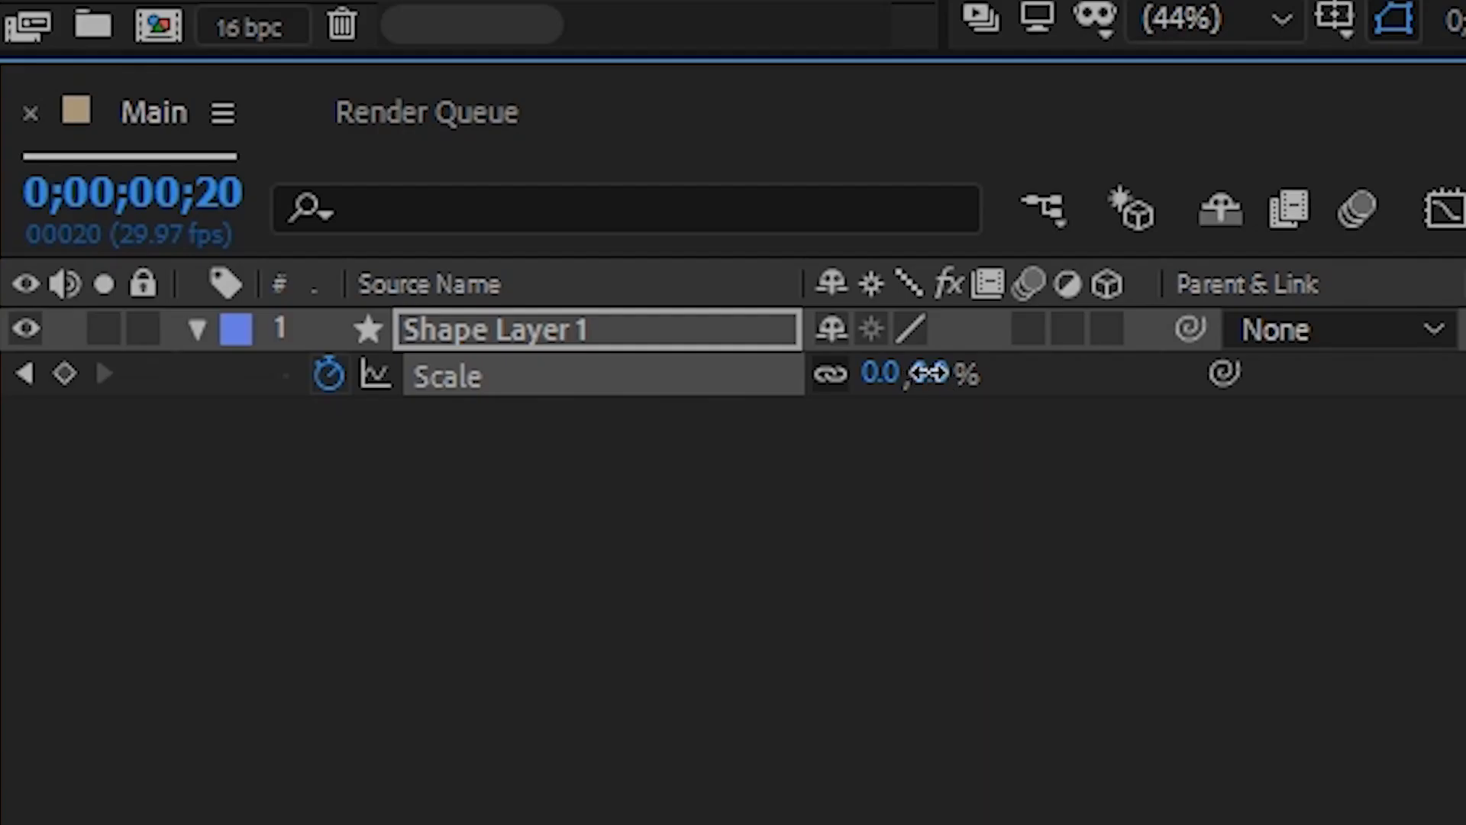
click(272, 588)
text(100)
key(Return)
drag(780, 545, 376, 578)
click(414, 639)
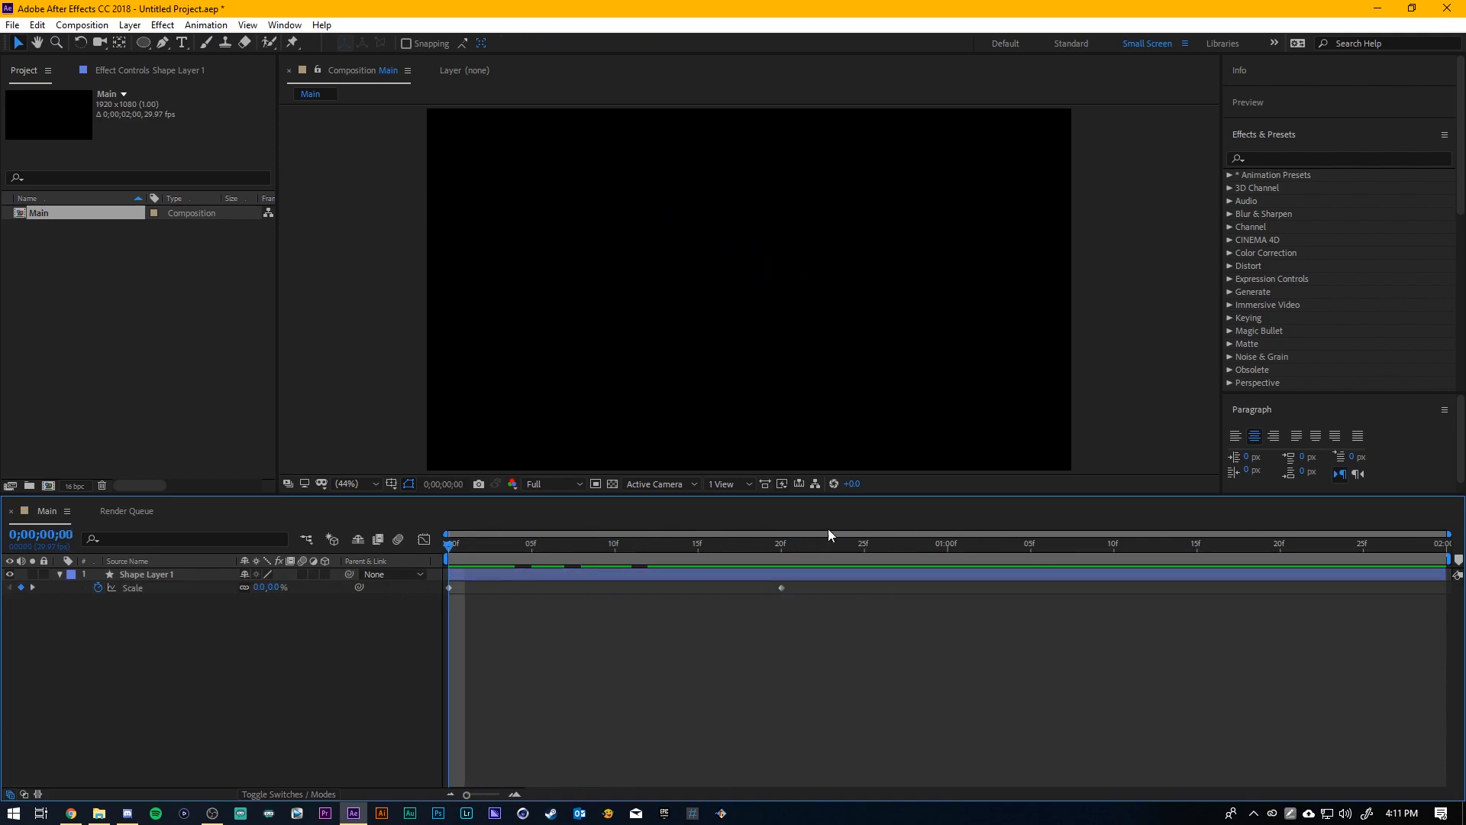
Add a closing Scale keyframe of 0% to the circle layer at 0;00;01;10.
drag(781, 553, 1120, 559)
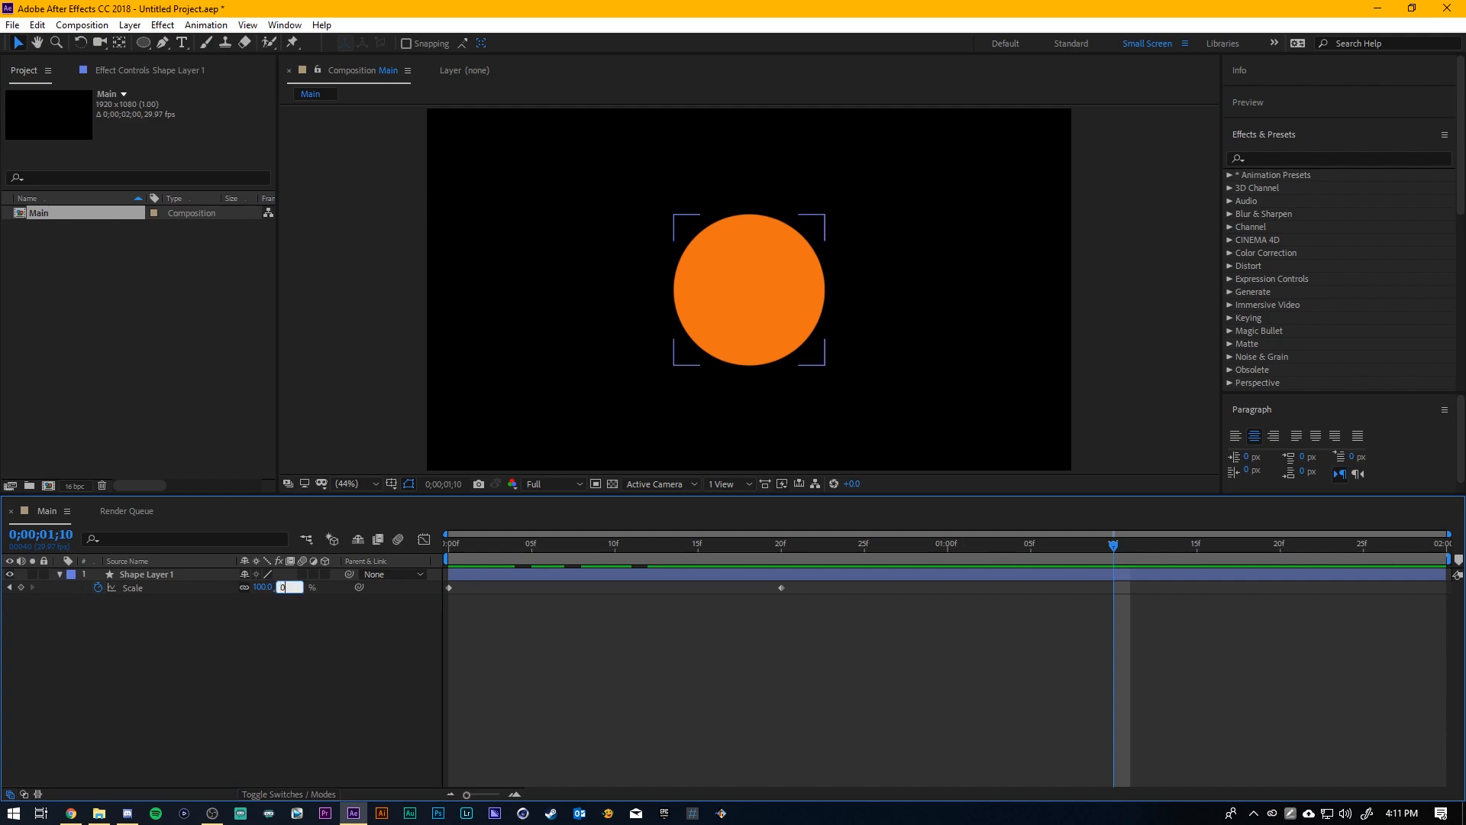
key(Return)
click(985, 616)
Play back the circle's scale animation from the first frame and return to the start.
drag(1115, 546, 440, 547)
key(space)
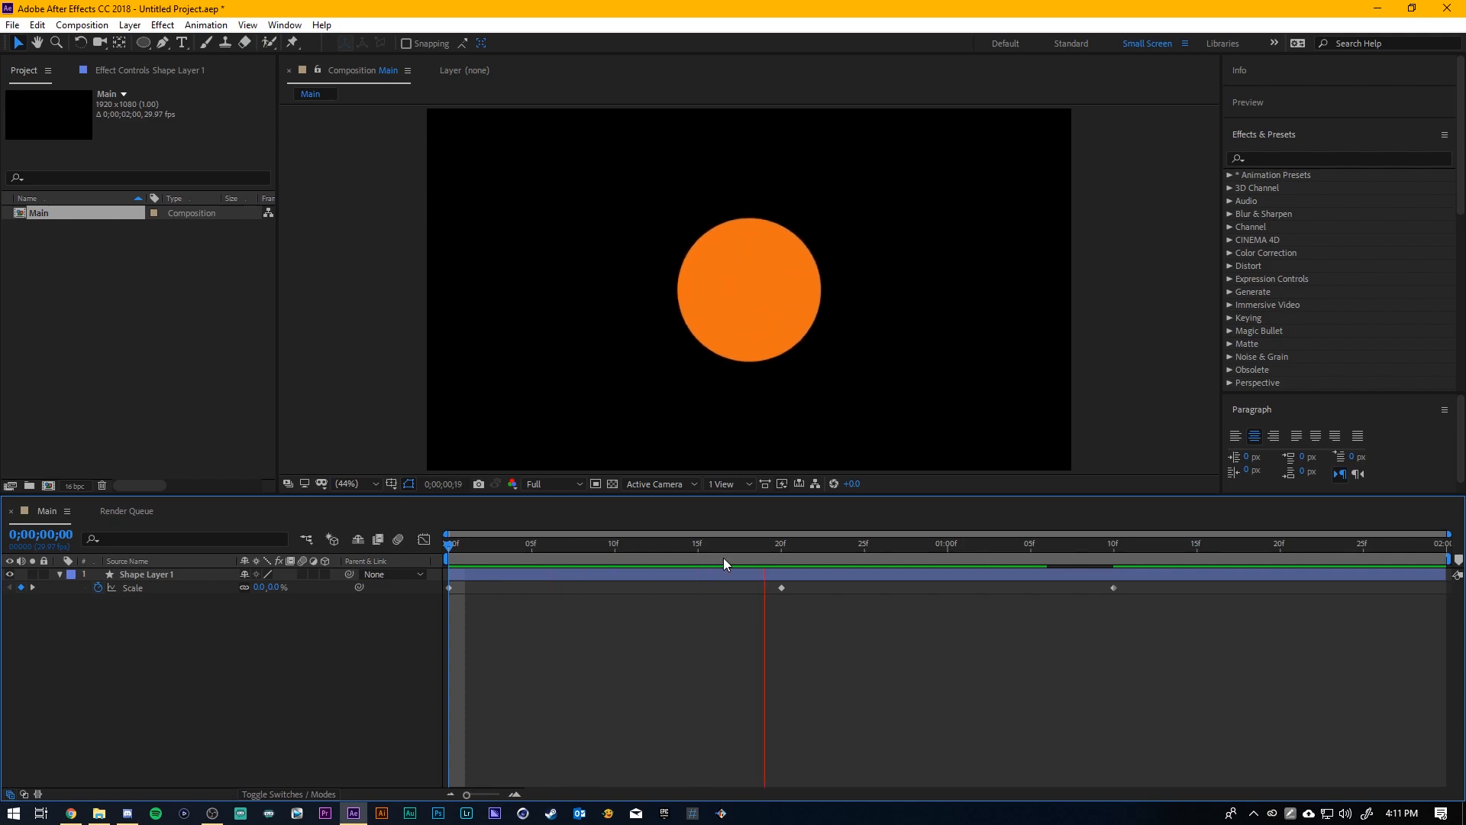
key(space)
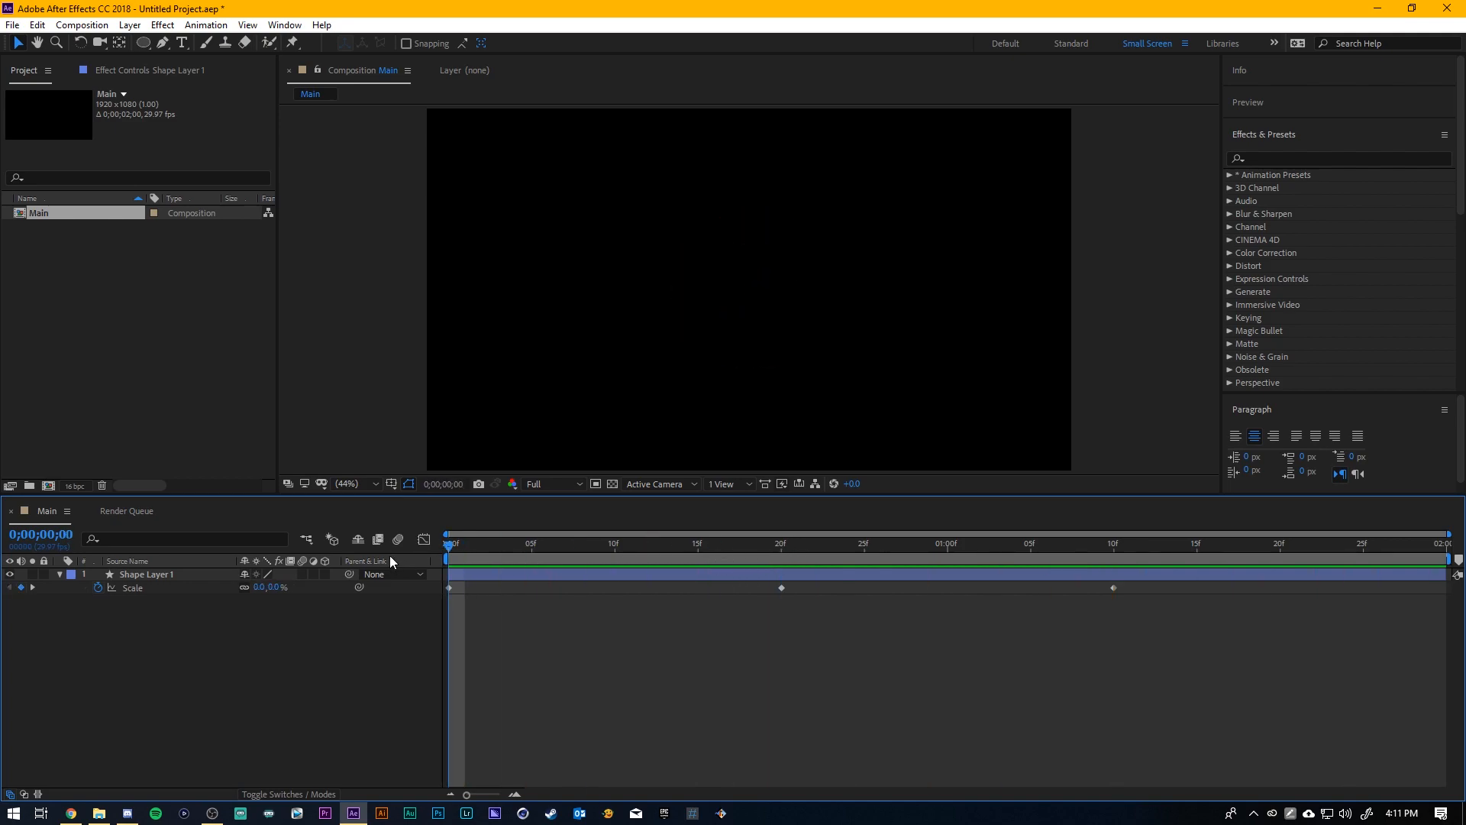
key(space)
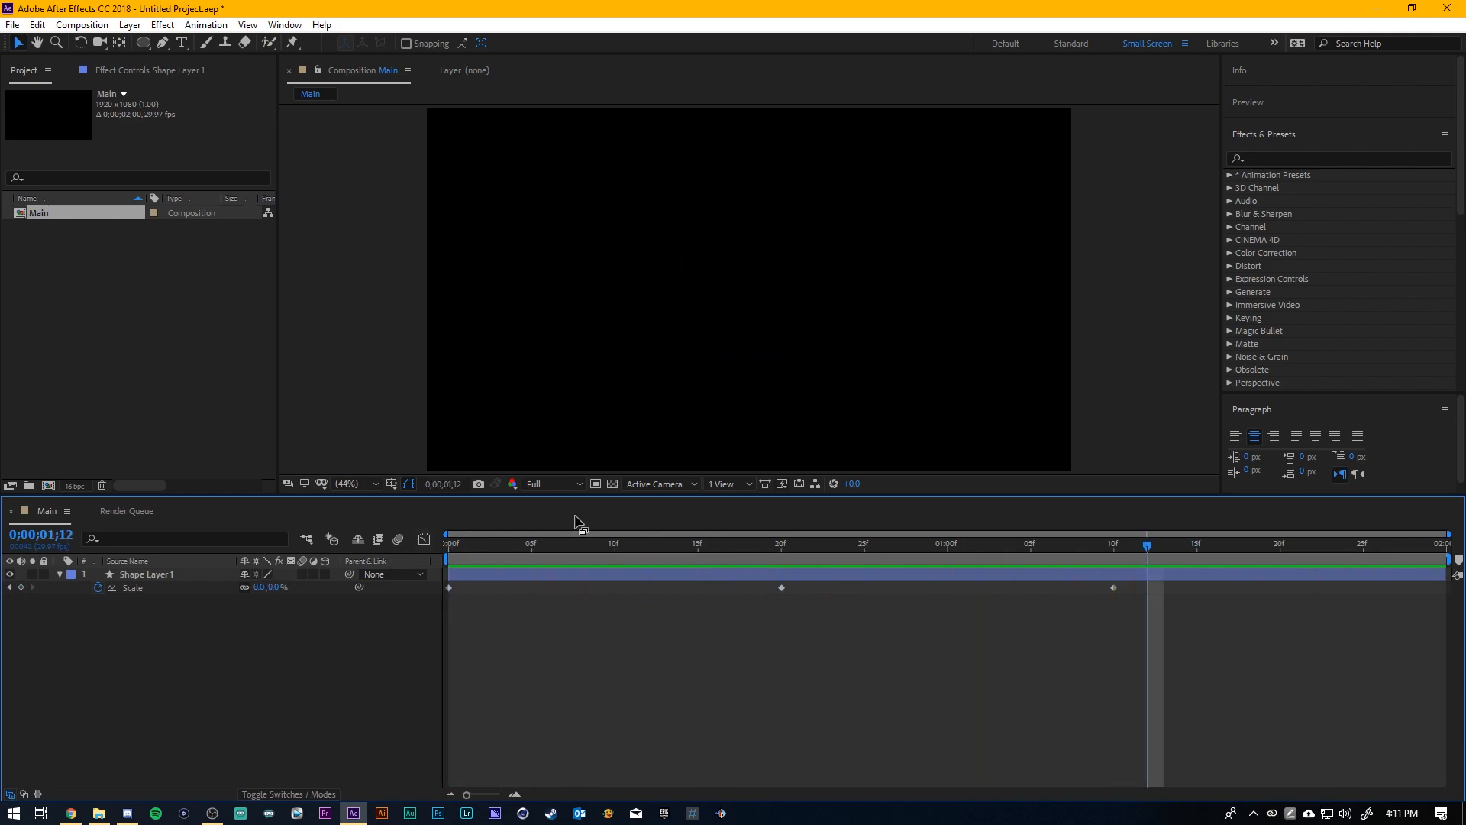
click(452, 533)
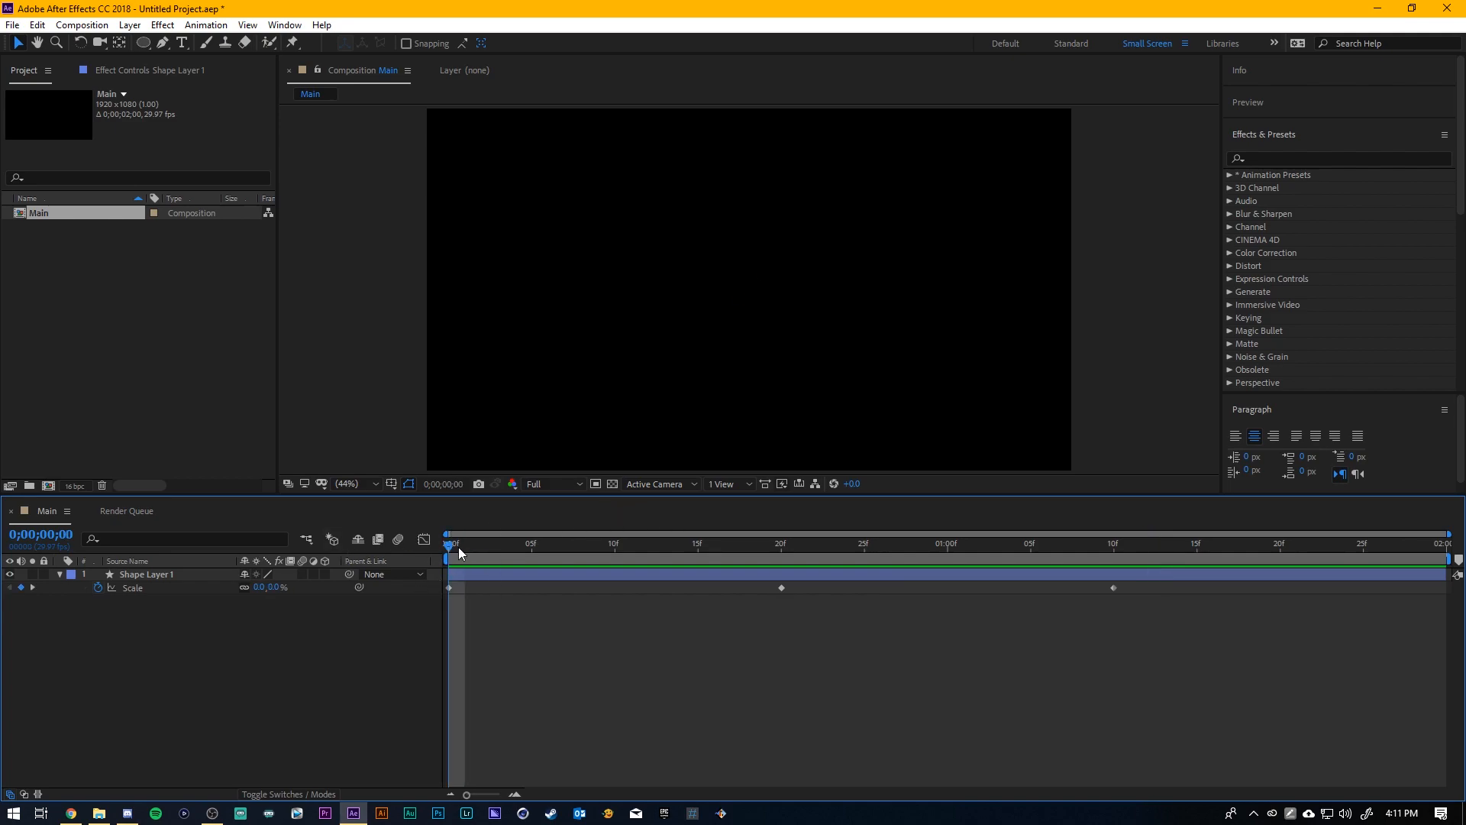
Apply Easy Ease to all three Scale keyframes of the circle layer.
drag(1199, 628, 432, 585)
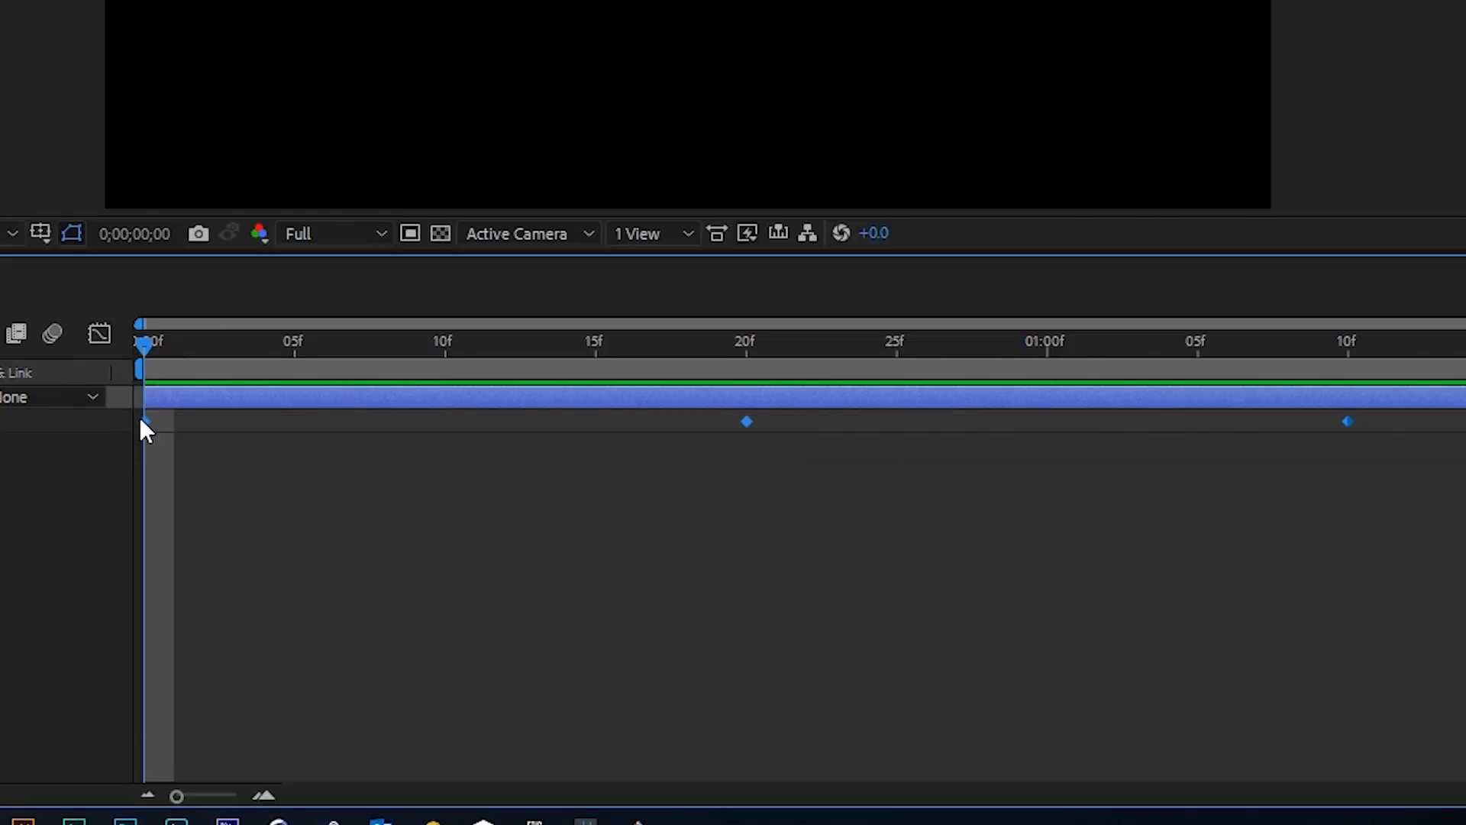
right_click(142, 420)
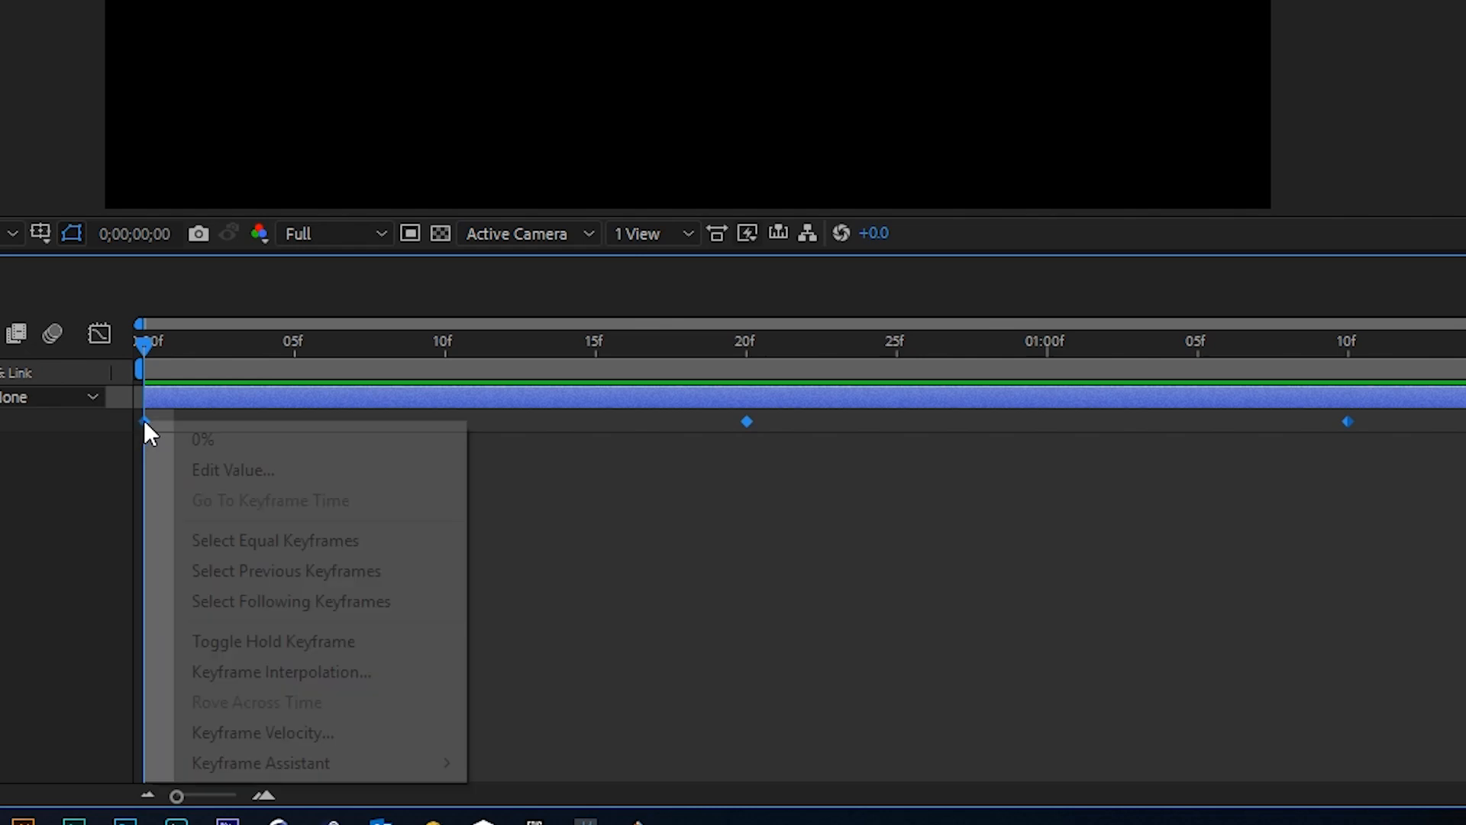
mouse_move(404, 770)
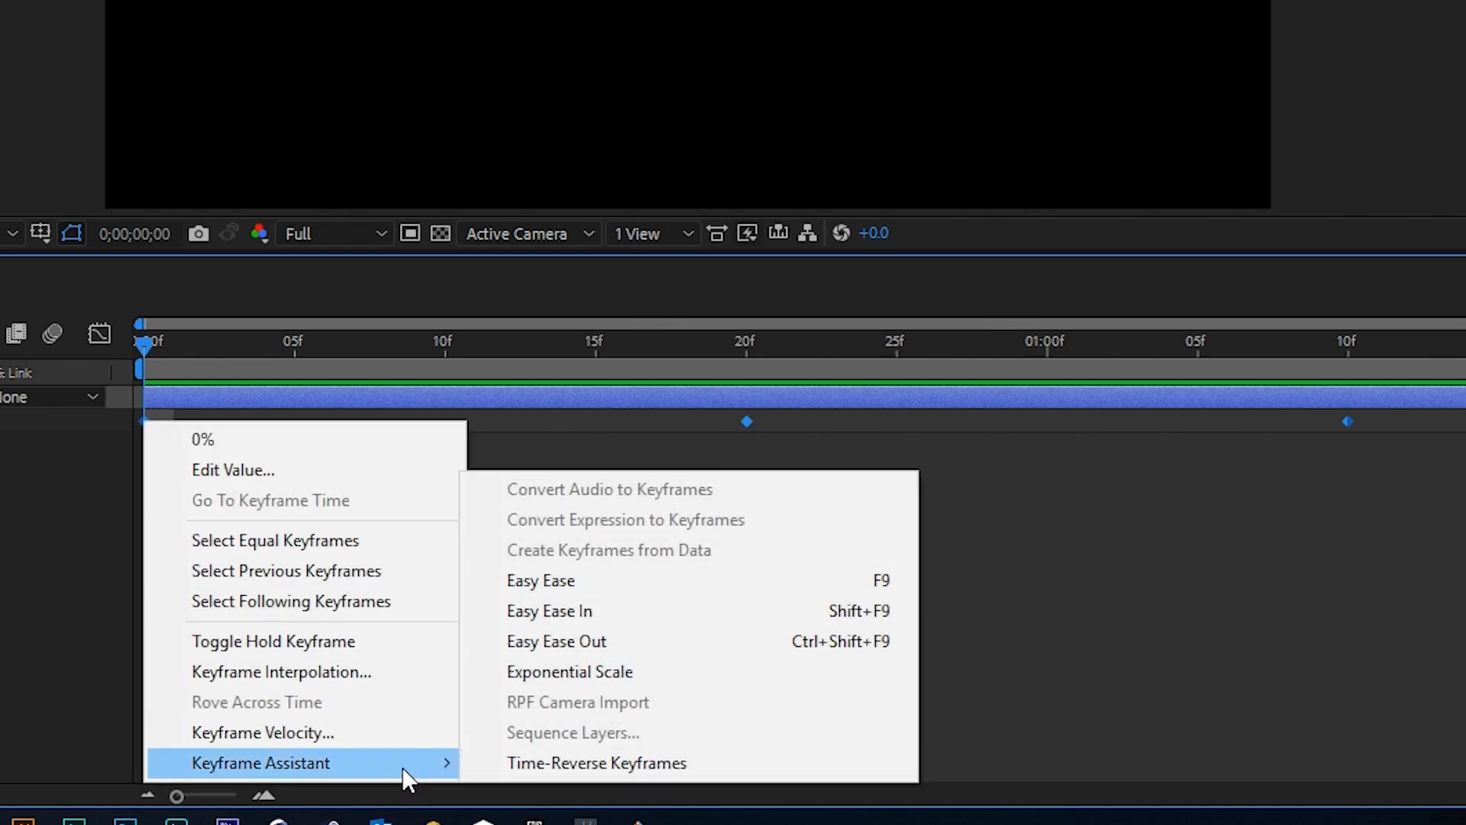
click(643, 588)
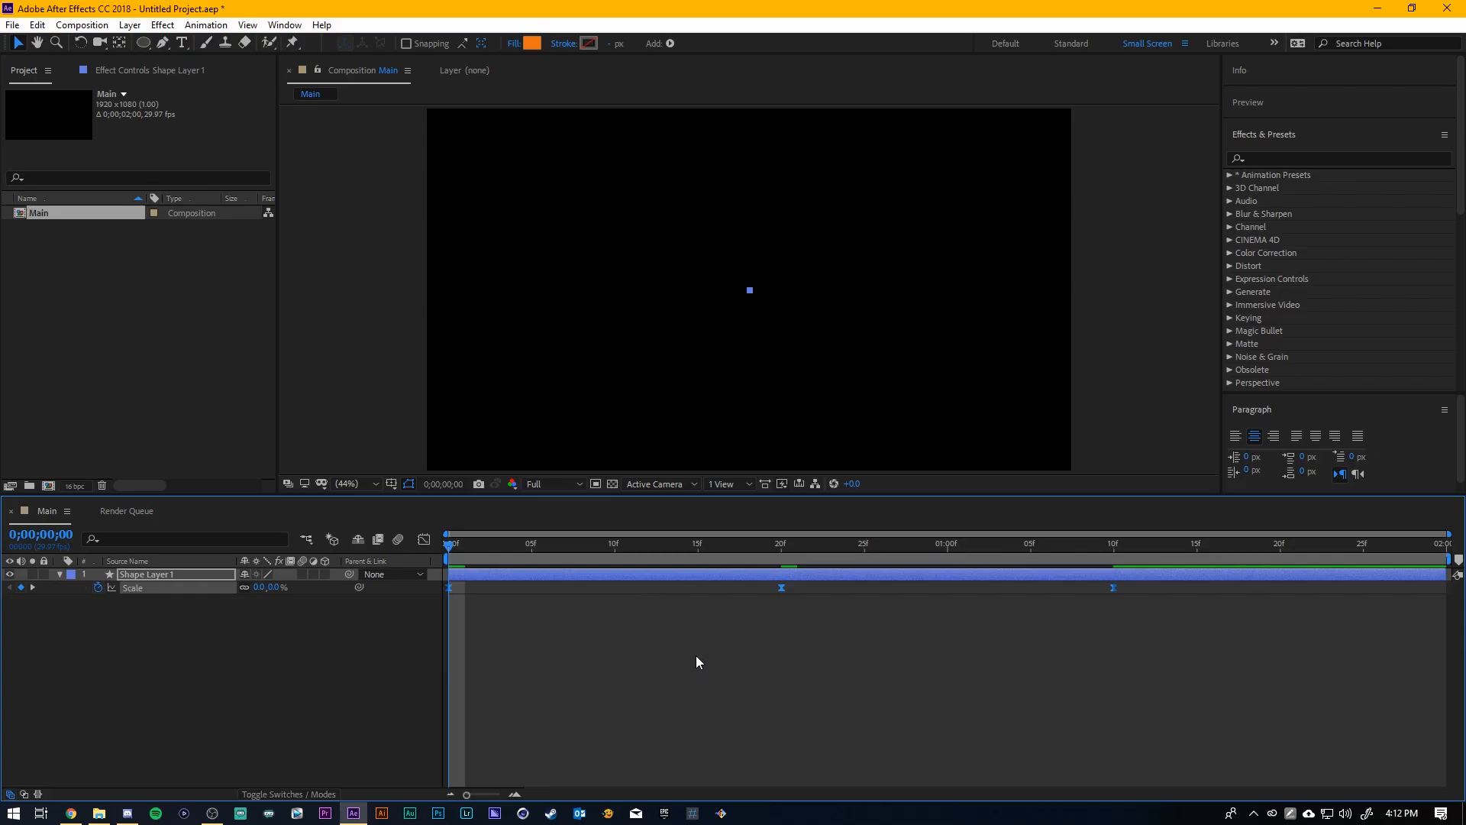
click(789, 607)
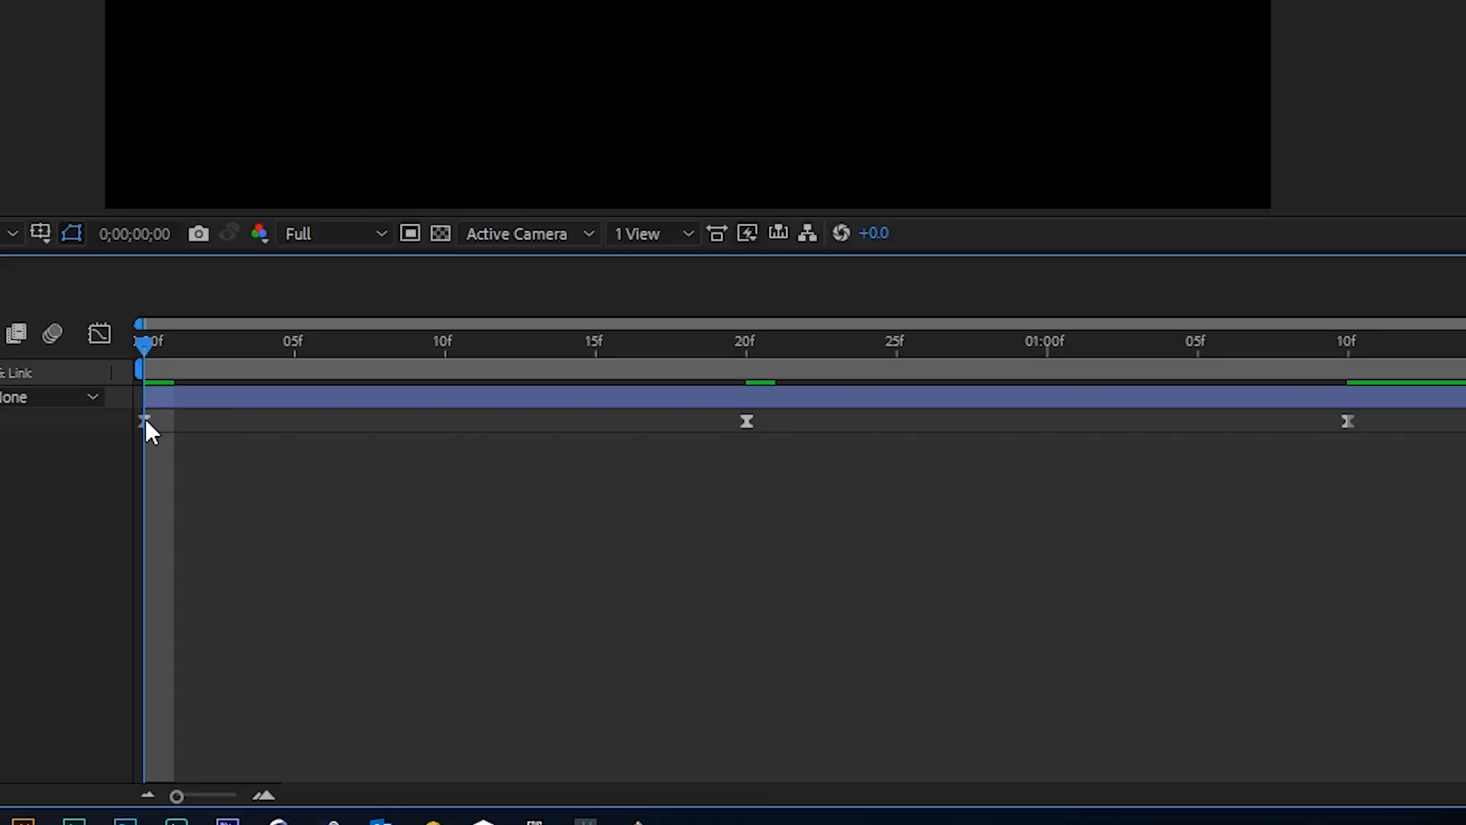
Set the incoming and outgoing velocity influence of the first Scale keyframe to 40%.
click(449, 586)
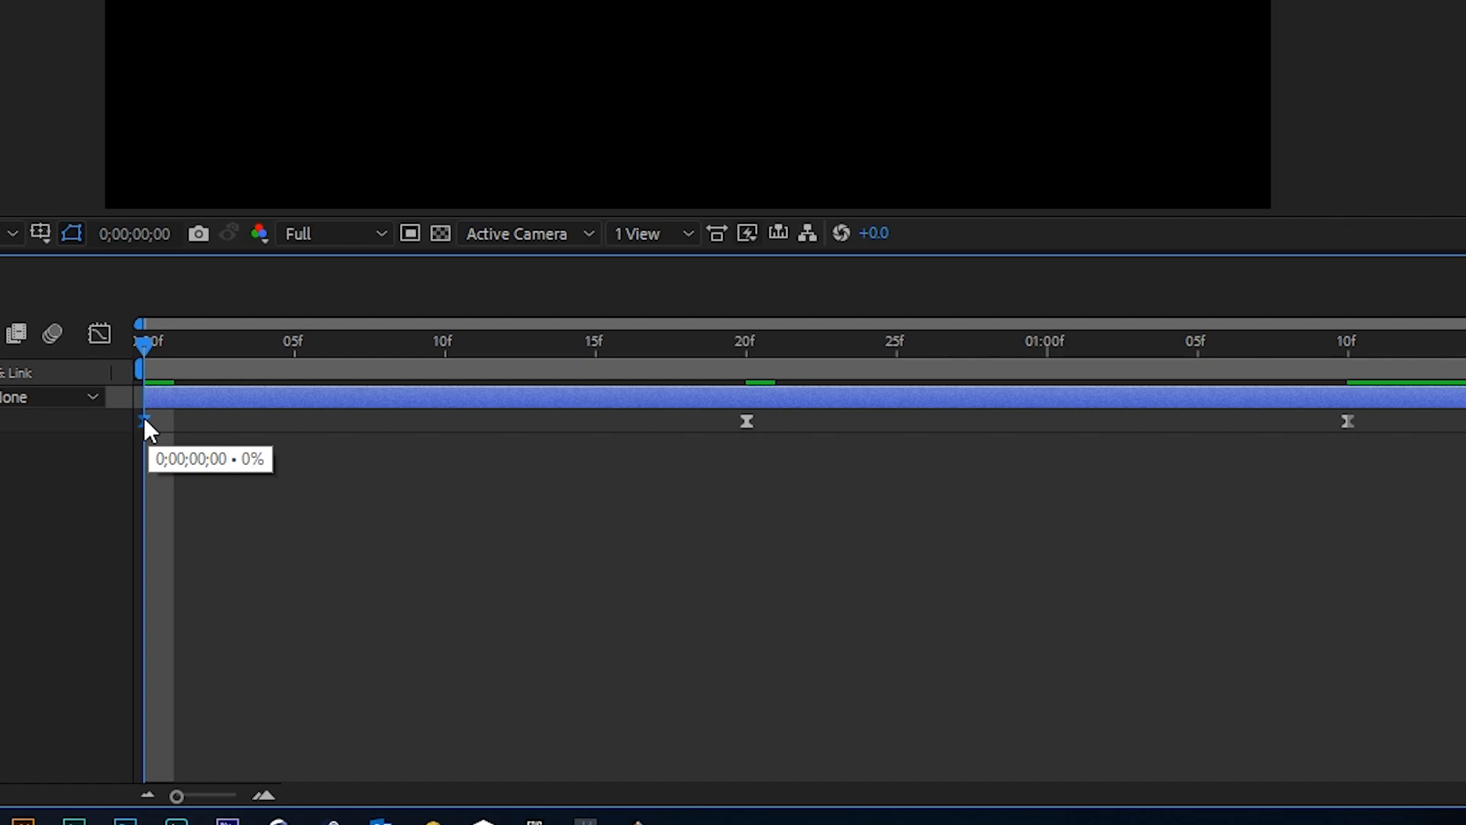
right_click(146, 422)
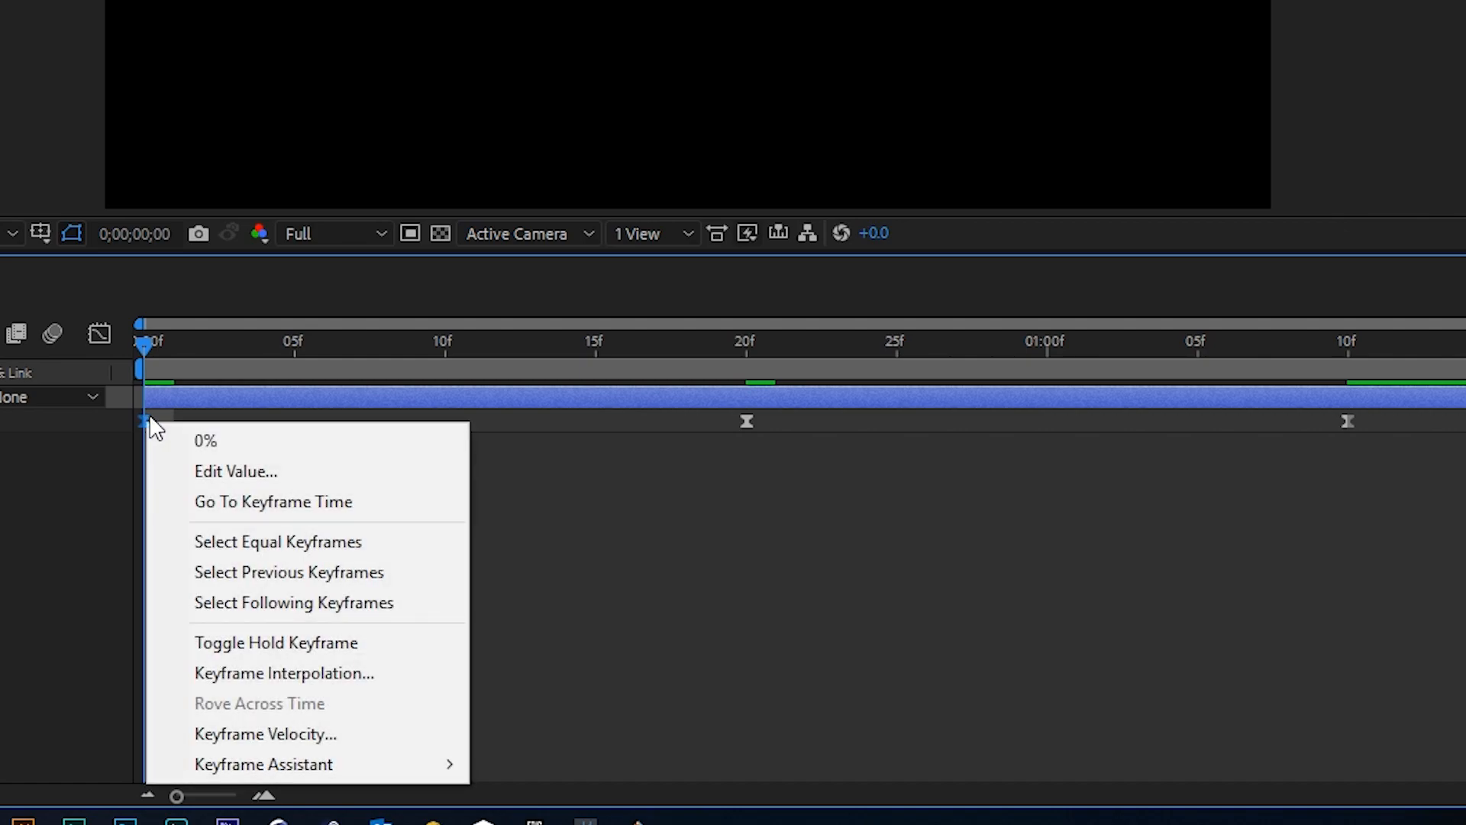
click(346, 721)
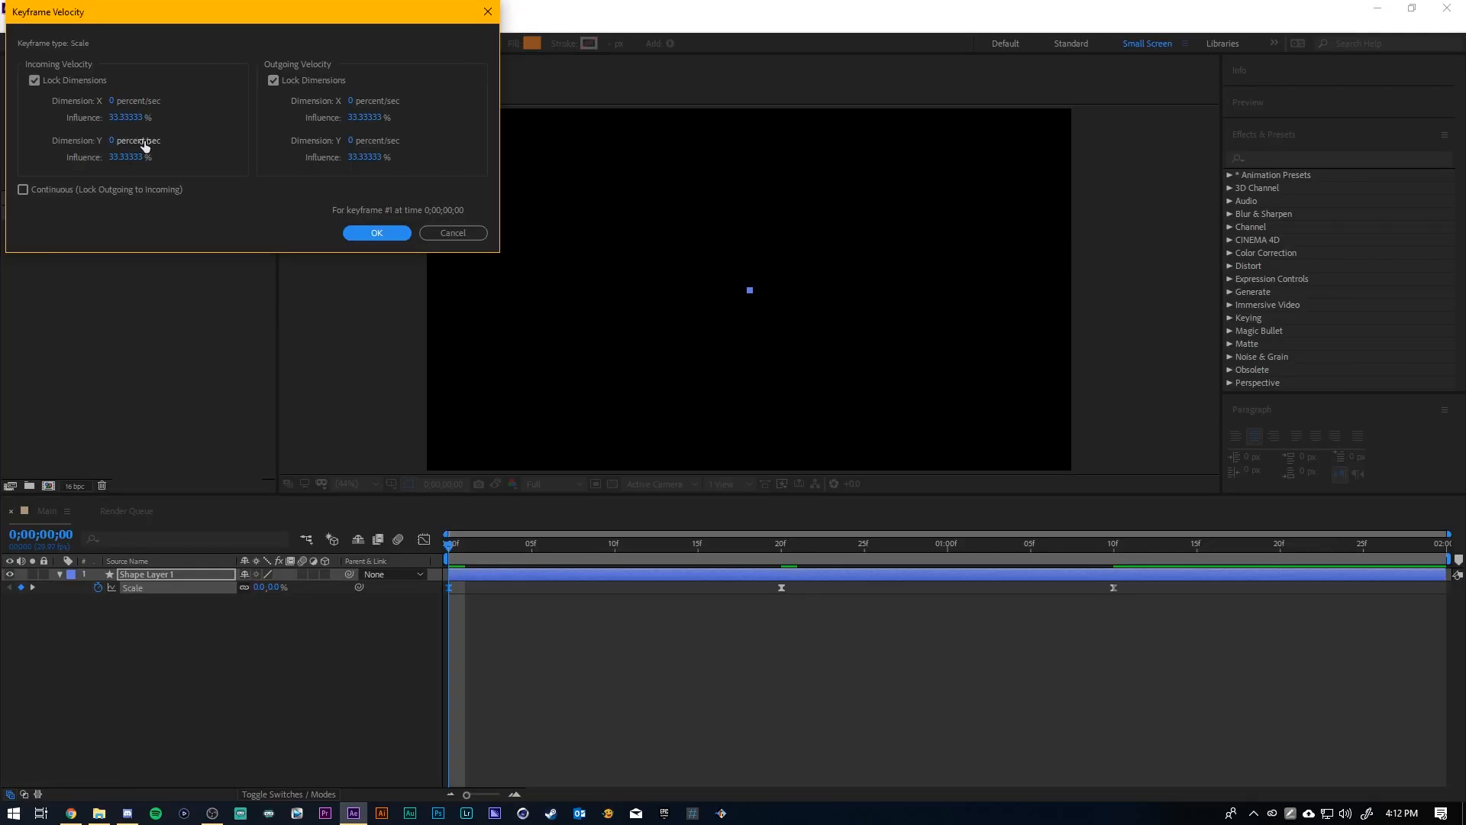
click(130, 117)
text(40)
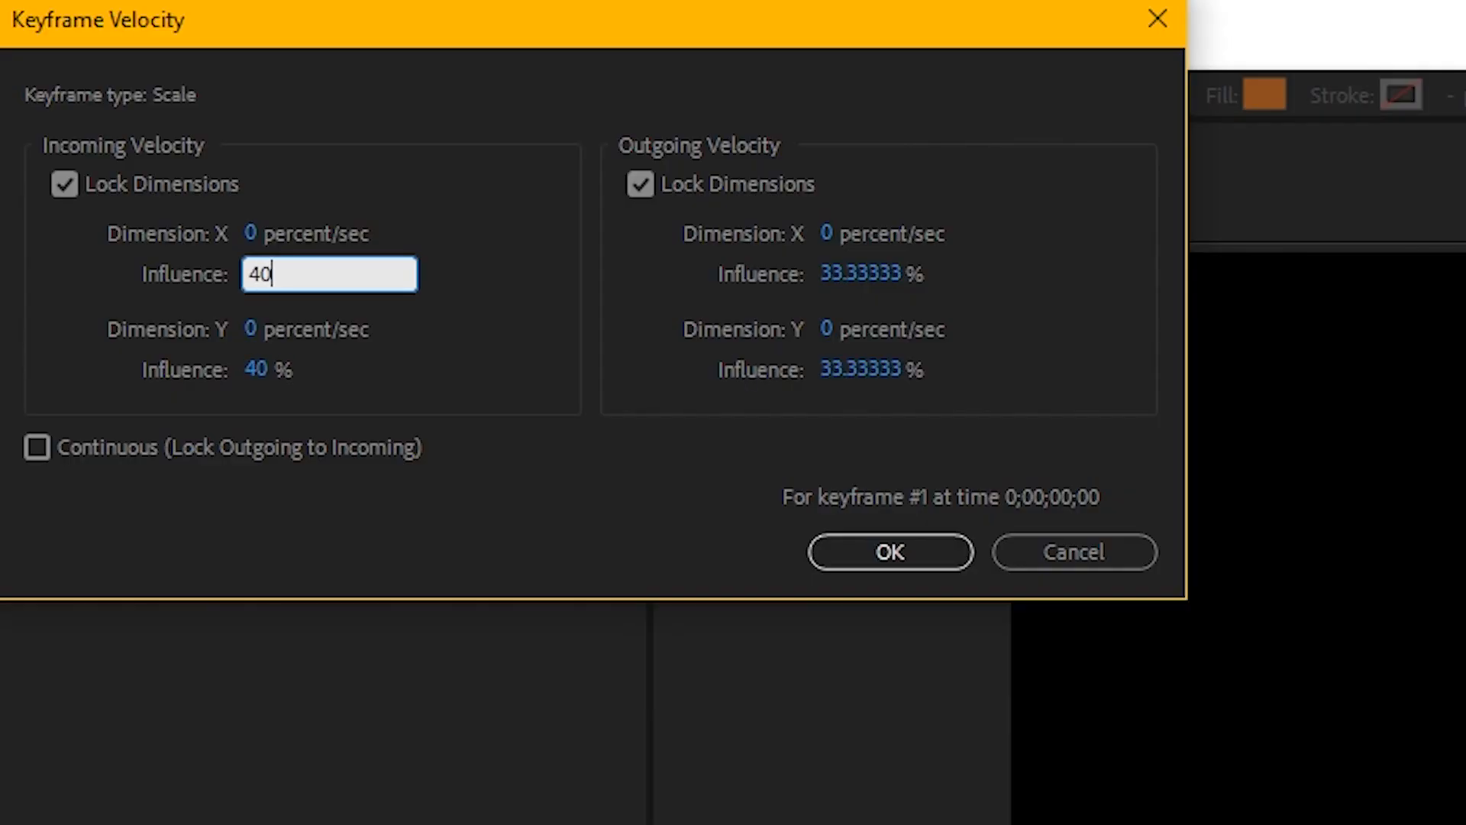
key(Tab)
click(368, 119)
click(872, 278)
text(40)
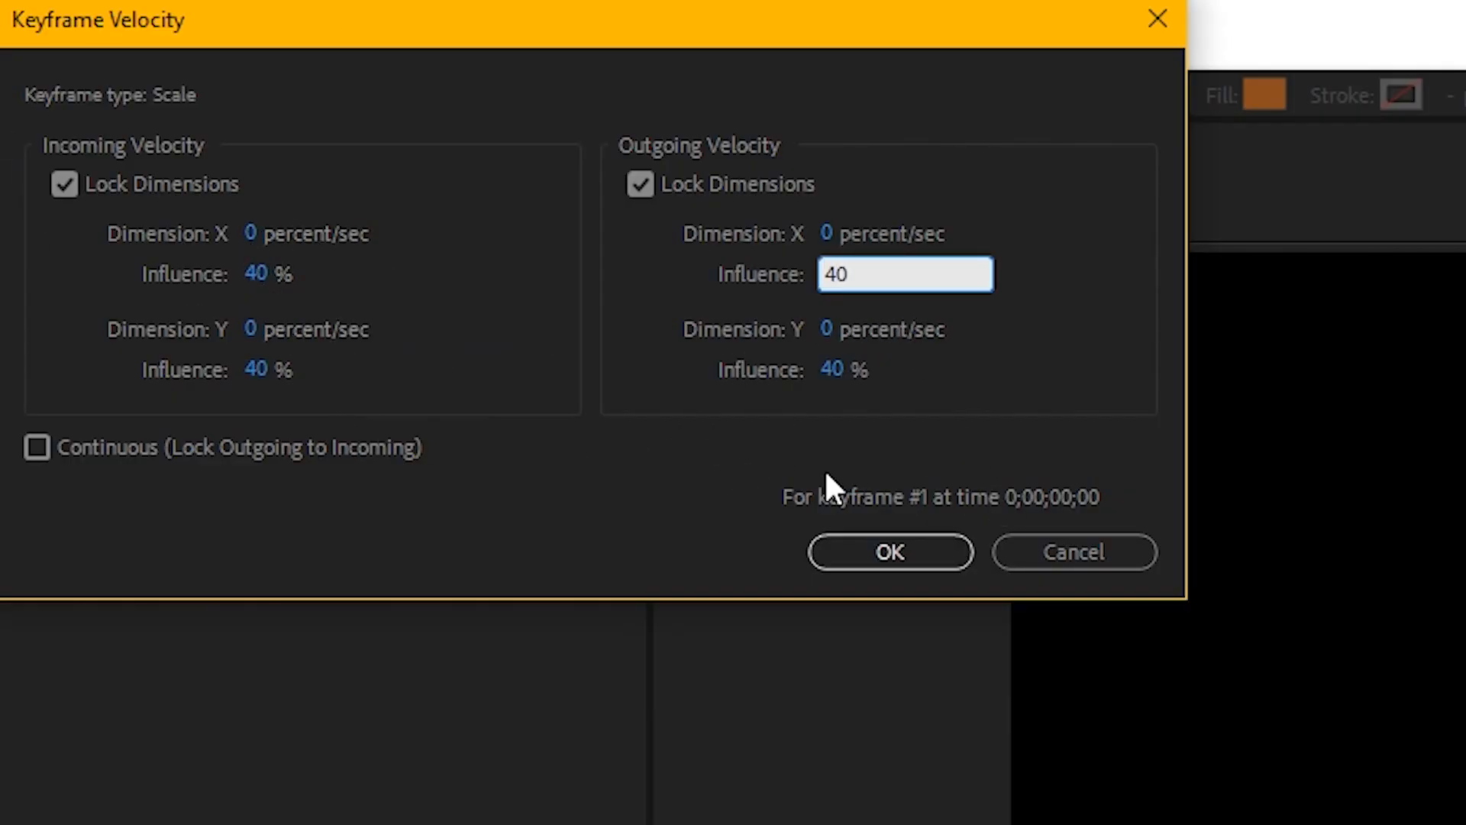
key(Tab)
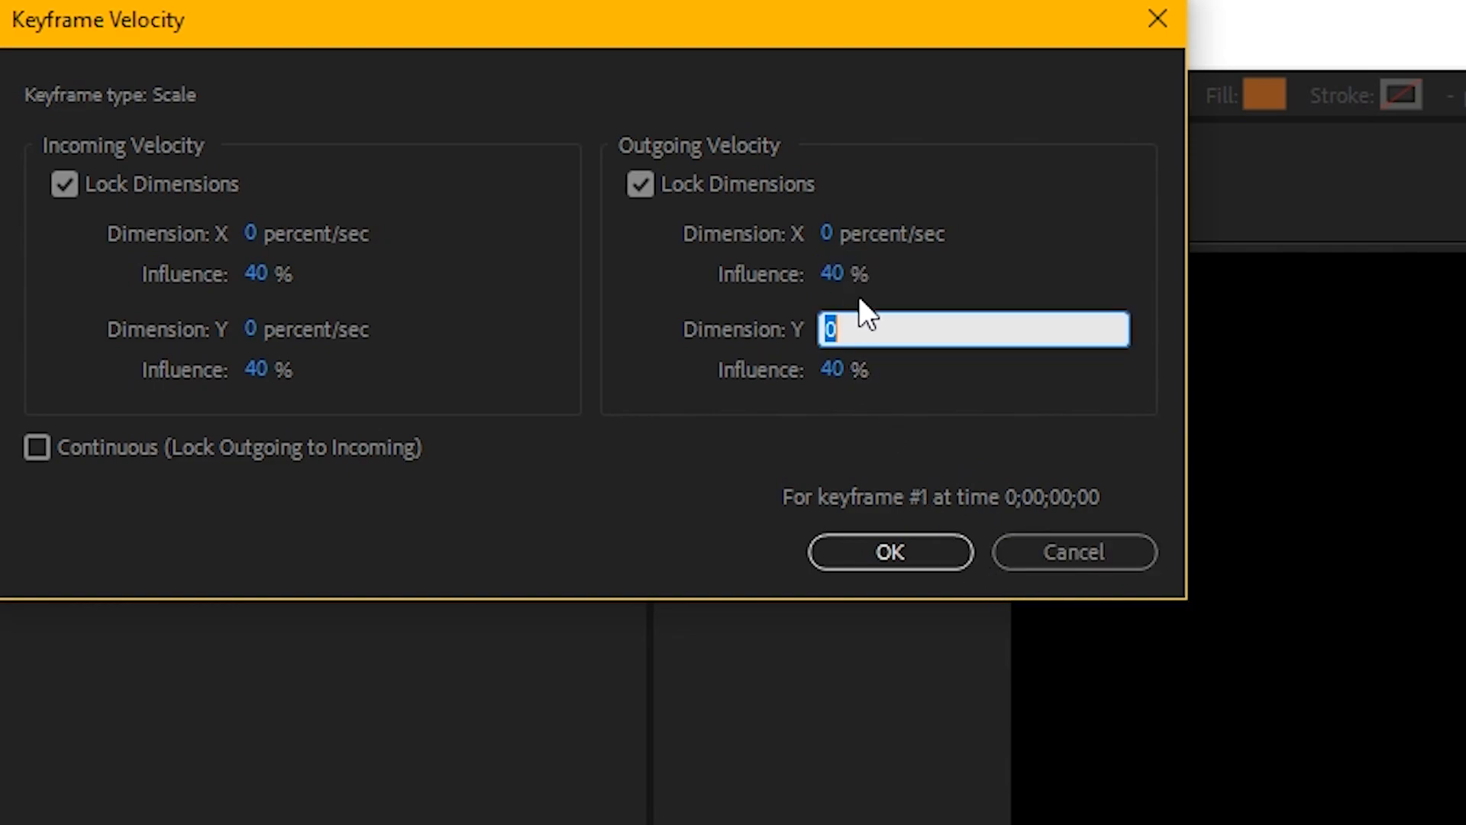
click(893, 558)
Set the incoming and outgoing velocity influence of the Scale keyframe at 0;00;00;20 to 90%.
drag(634, 544, 785, 568)
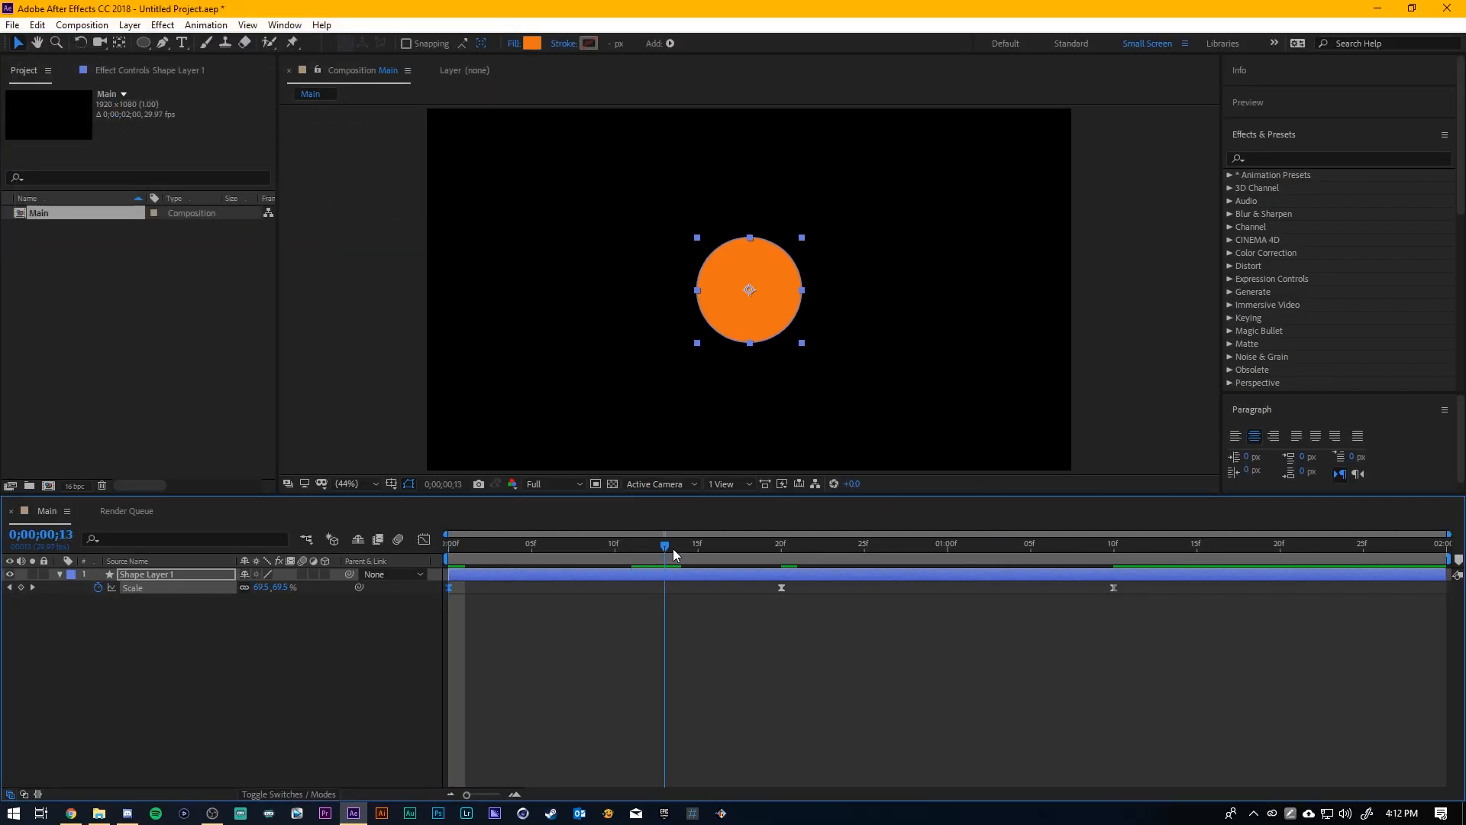
click(794, 593)
right_click(784, 588)
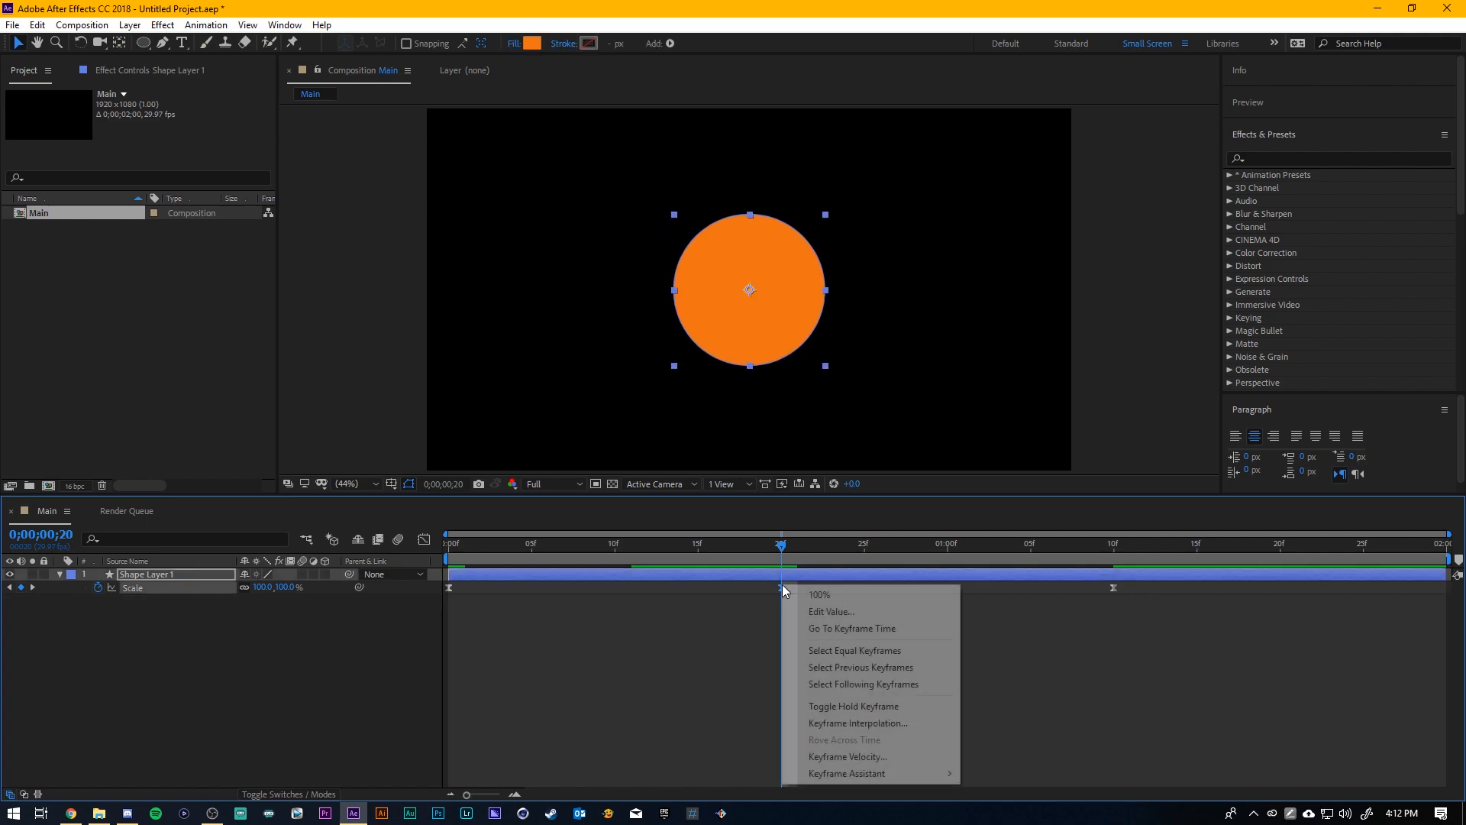
click(873, 755)
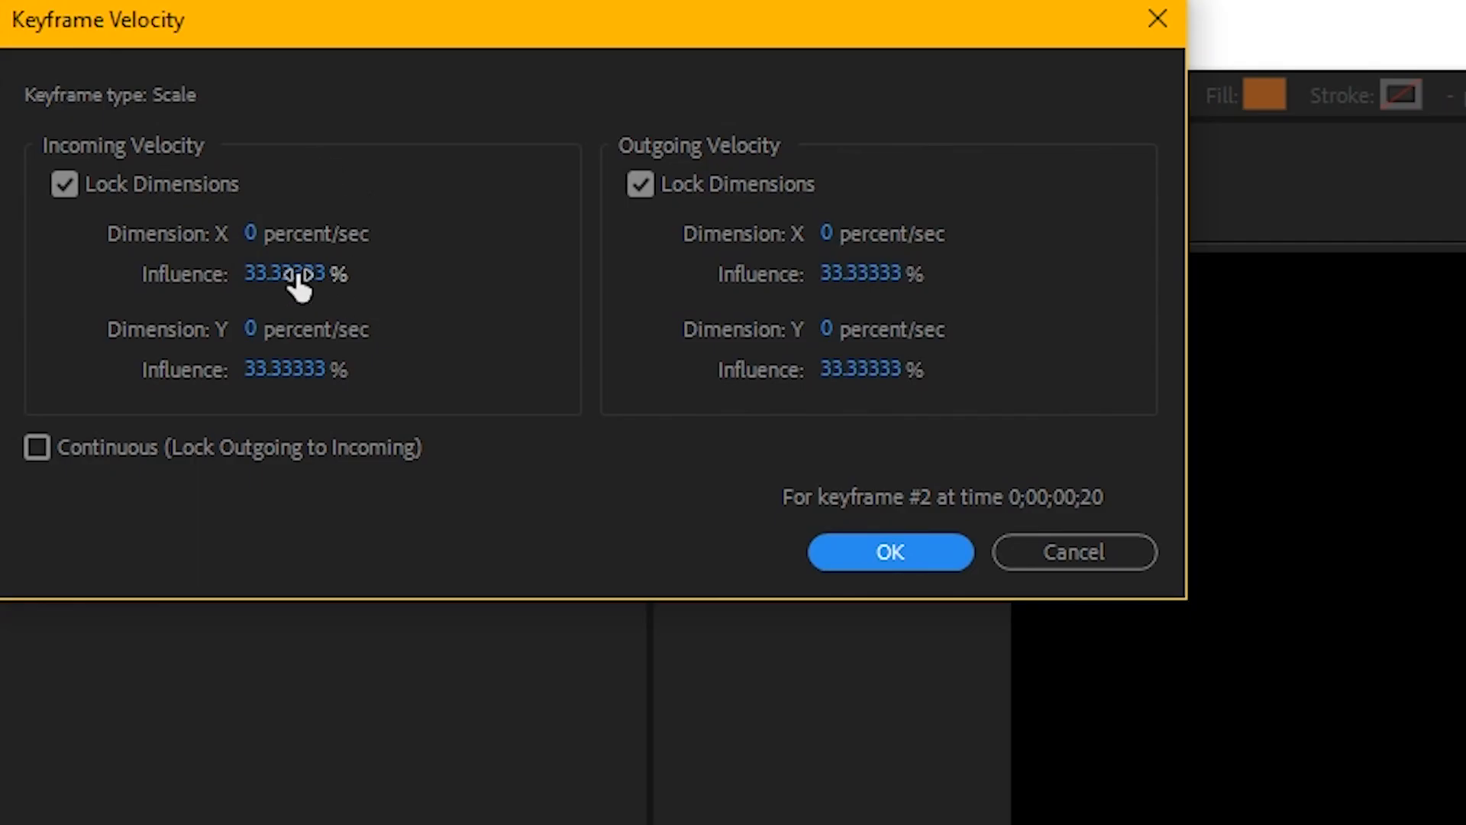
click(131, 119)
text(90)
key(Tab)
key(Tab)
key(Tab)
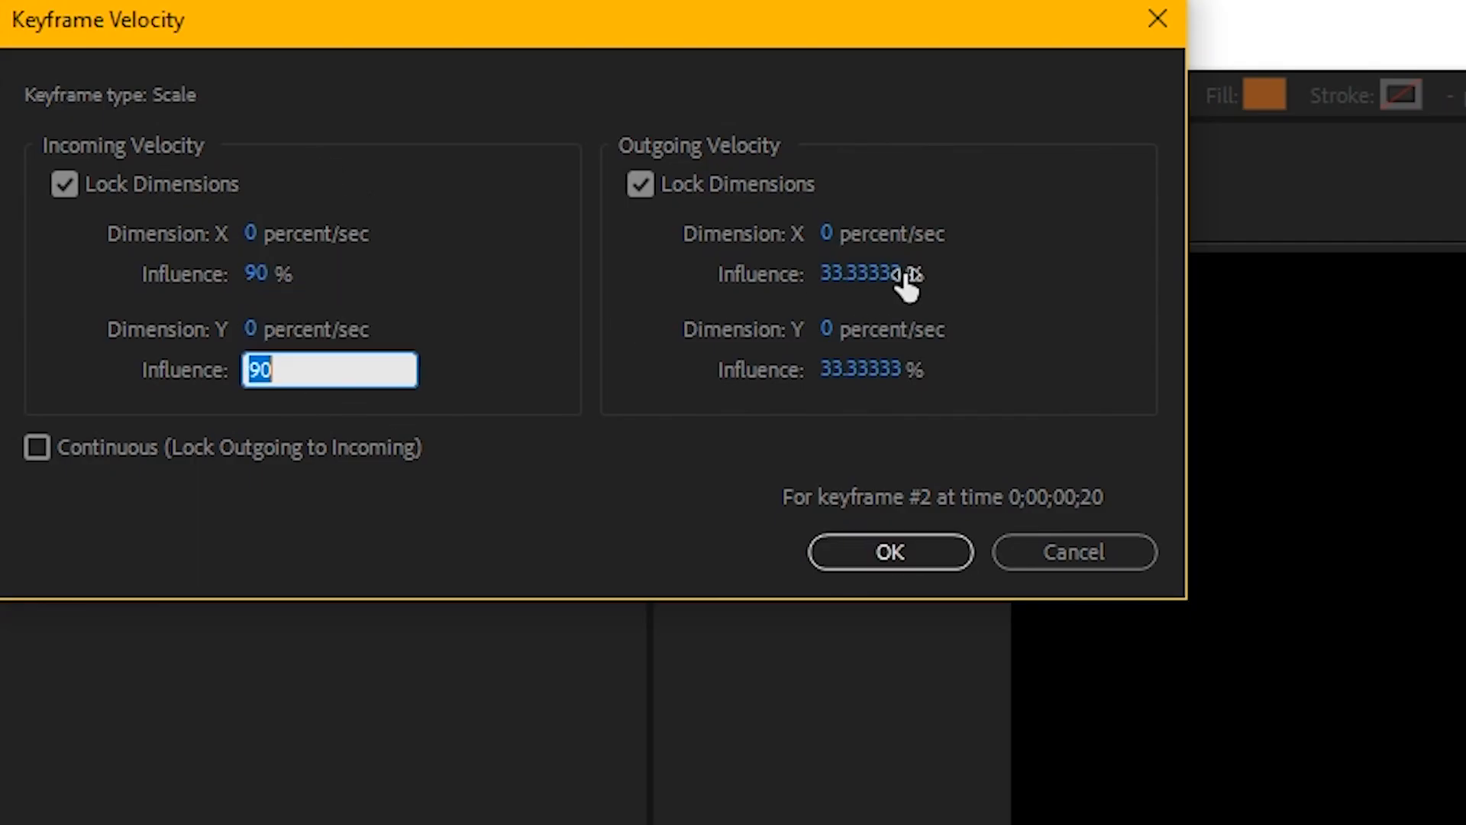
text(90)
click(924, 556)
Set the incoming and outgoing velocity influence of the last Scale keyframe, at 0;00;01;10, to 40%.
right_click(1113, 588)
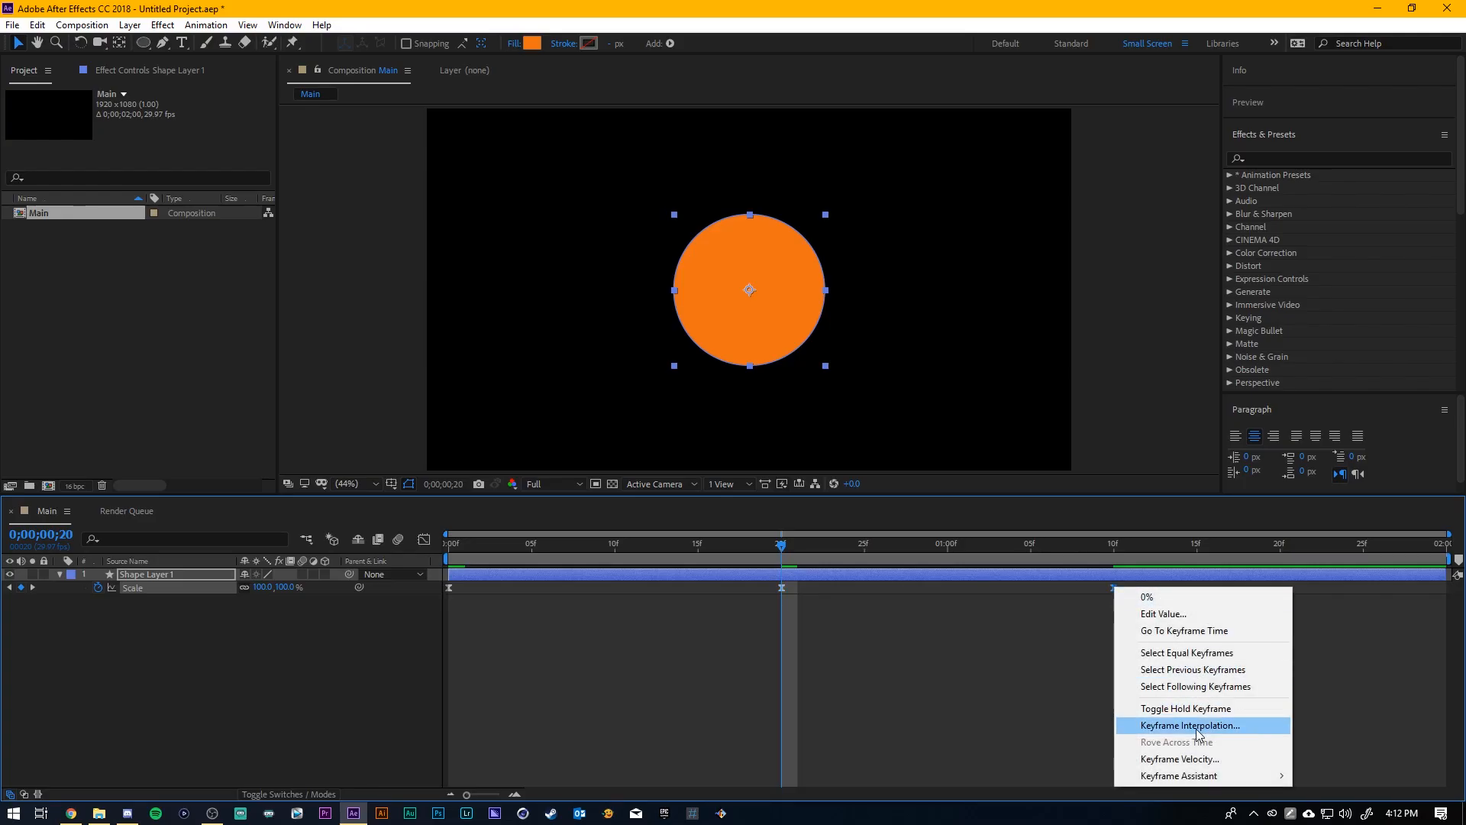
click(1182, 758)
click(321, 275)
text(40)
click(904, 268)
text(40)
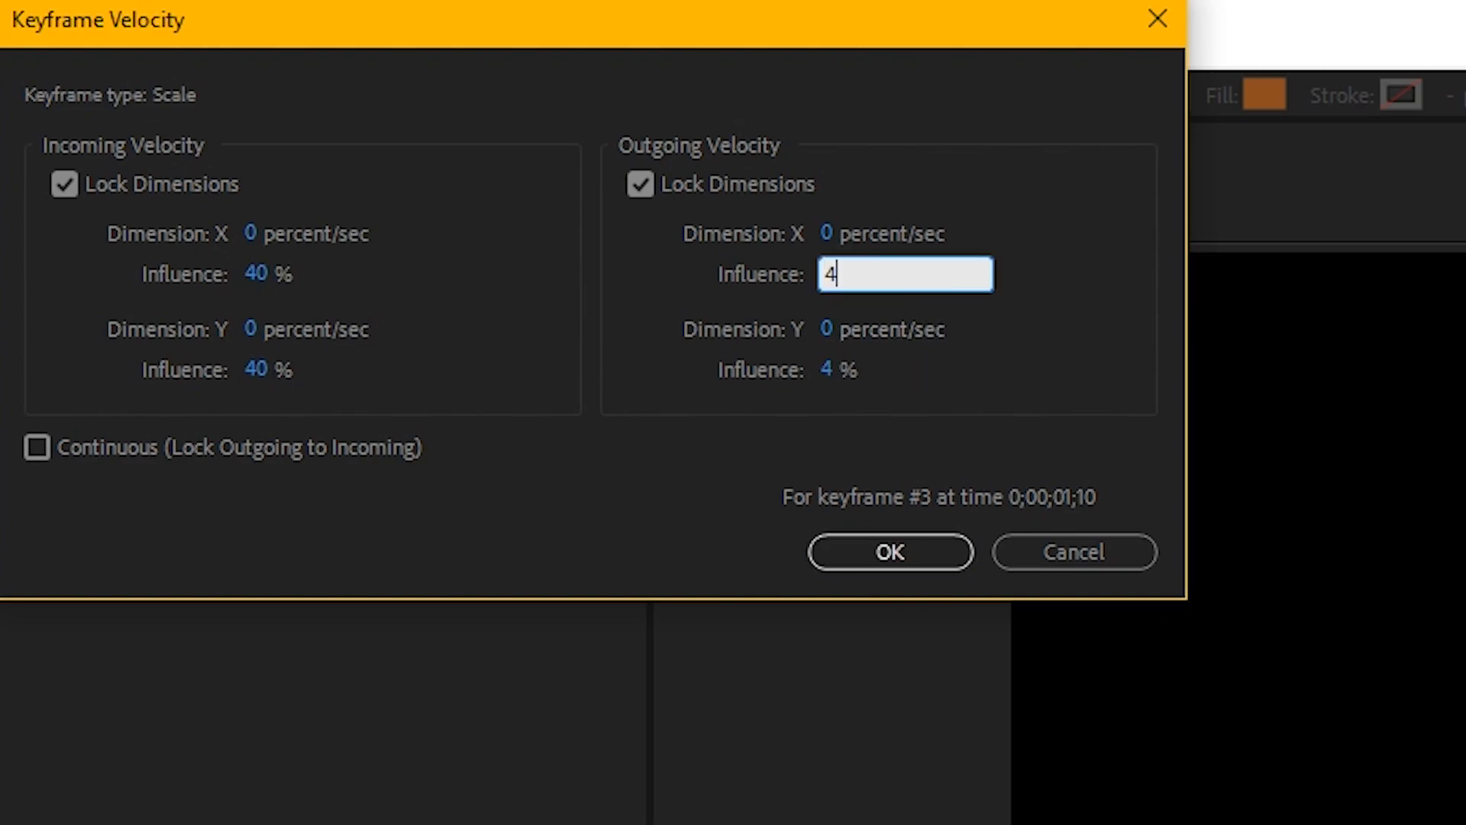
key(Return)
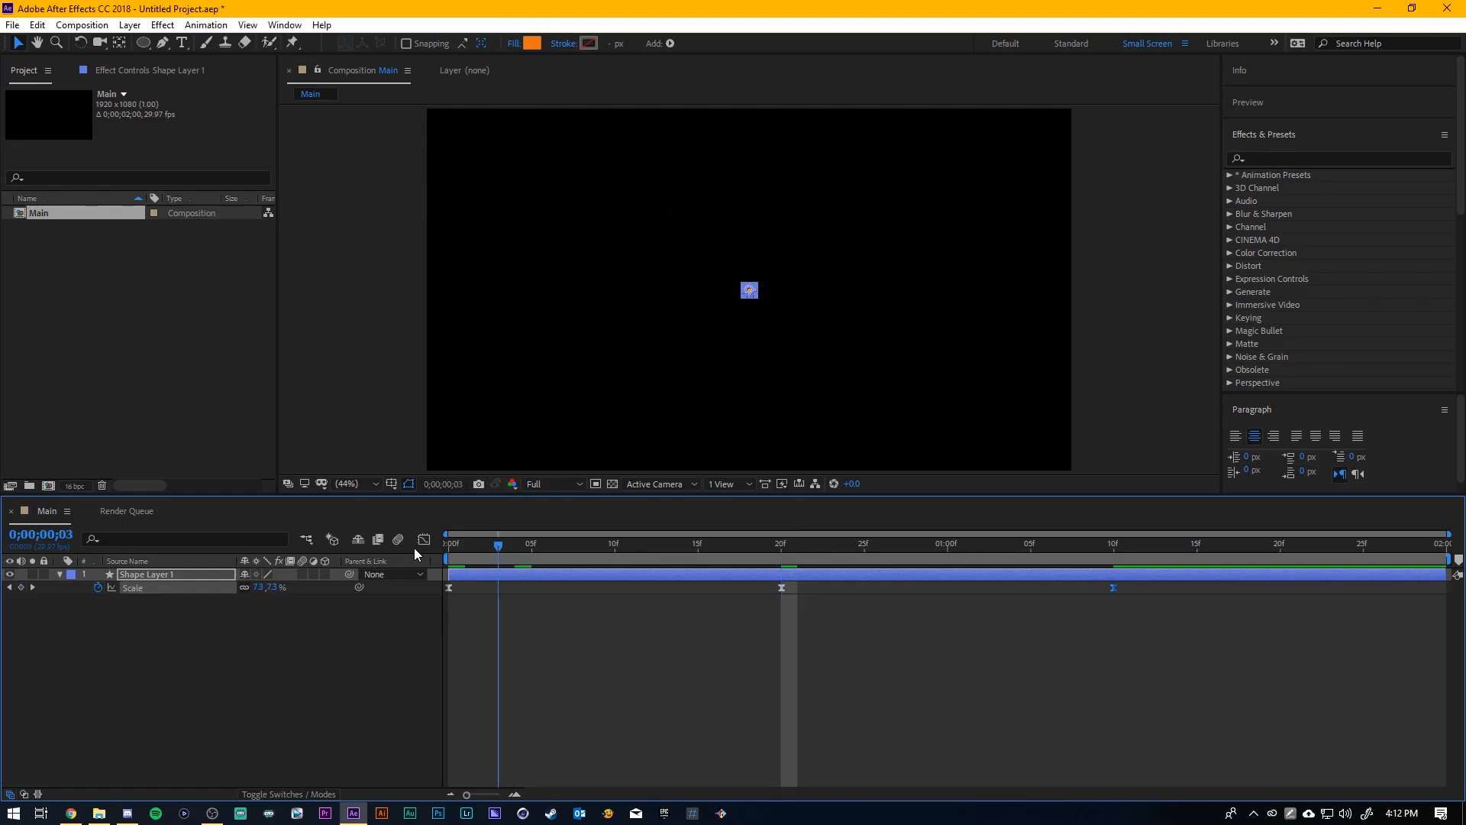
Play back the eased circle animation from the first frame.
key(Home)
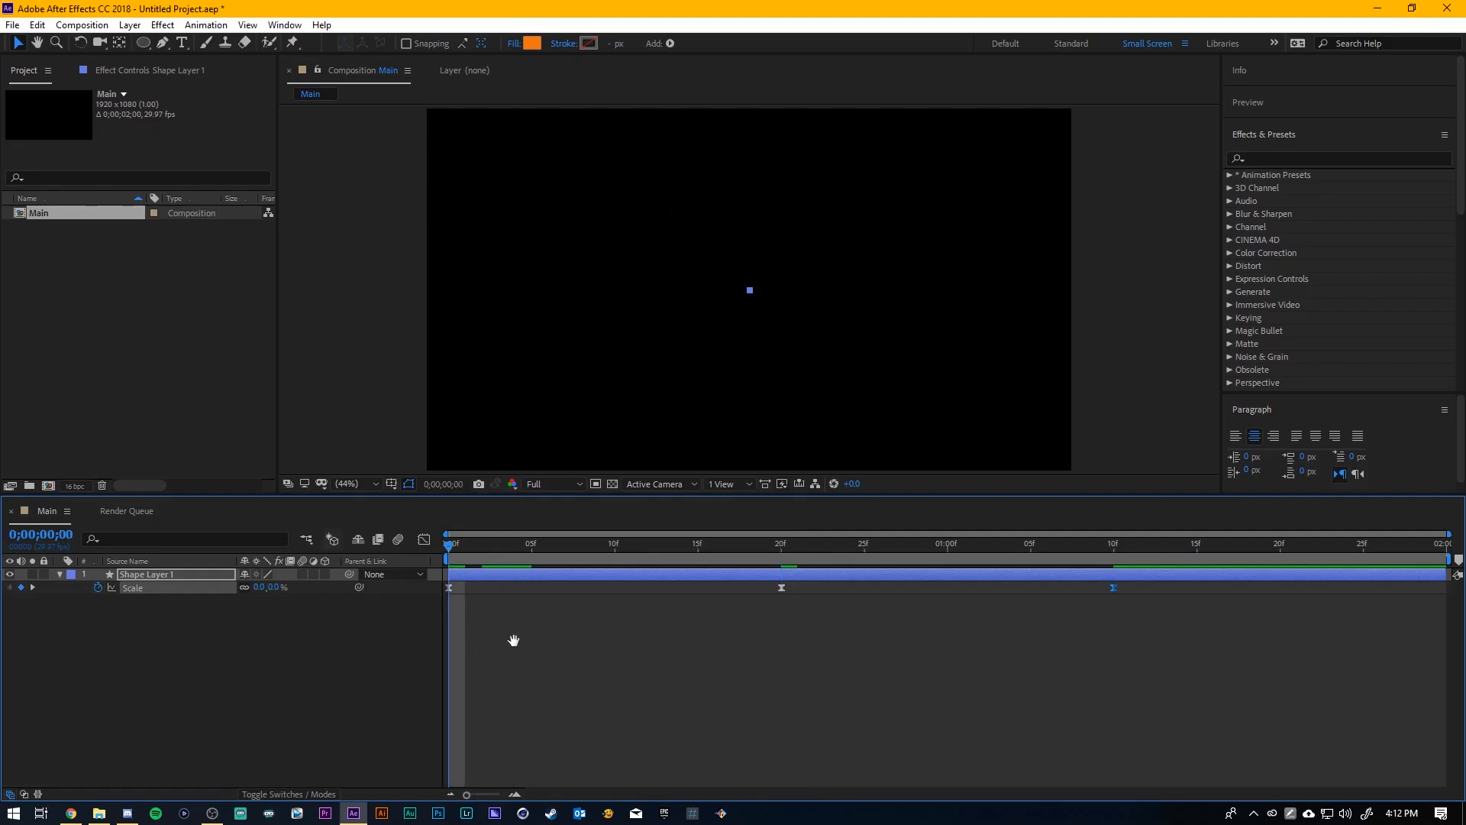
key(space)
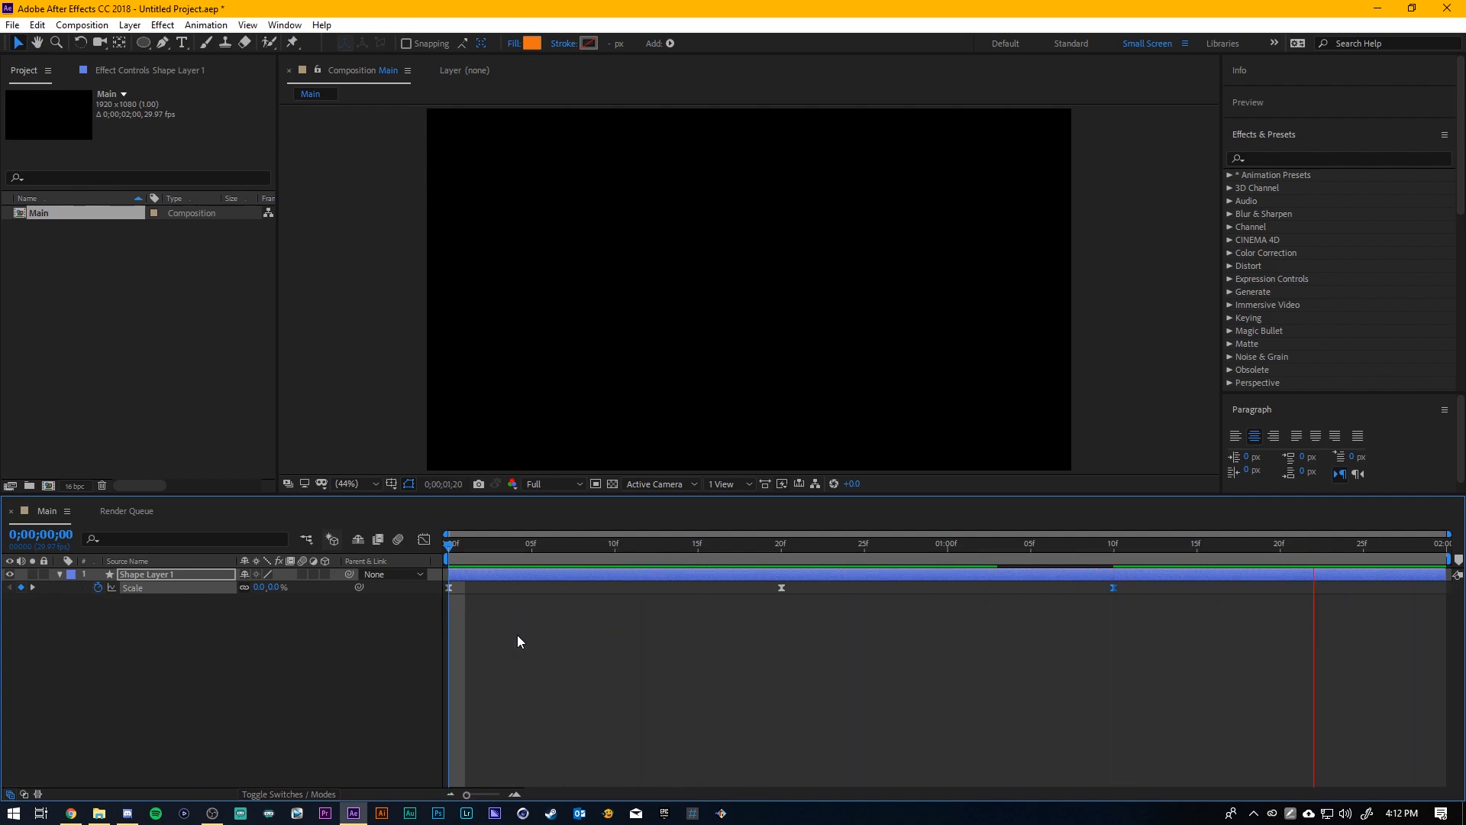
key(space)
Move the circle layer's three Scale keyframes together so that the first one sits at frame 5.
drag(489, 552, 681, 559)
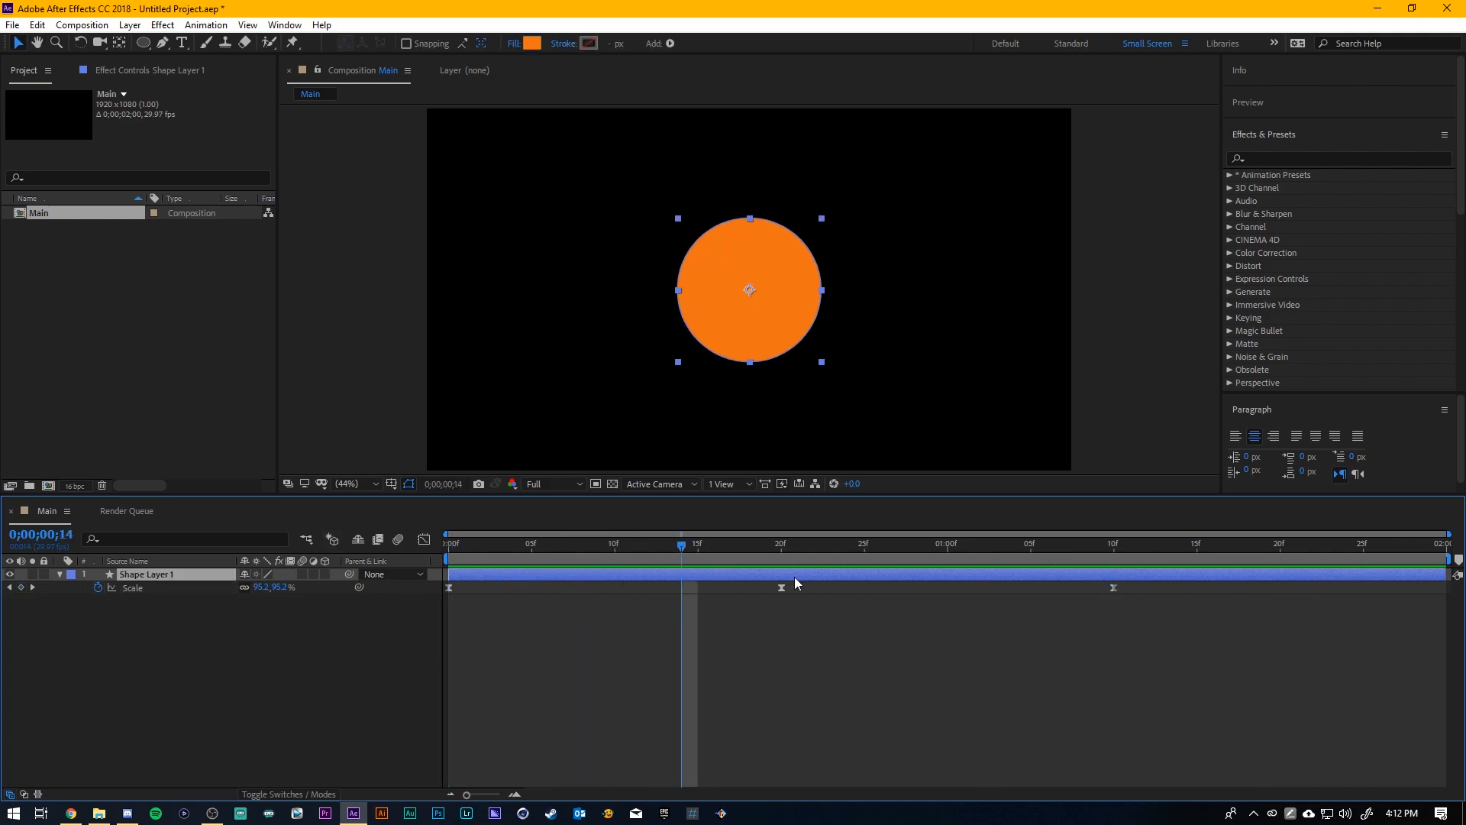
drag(1219, 656, 533, 588)
click(703, 629)
Play back the shifted scale animation from the first frame and scrub through it to 0;00;00;22.
drag(682, 545, 449, 547)
key(space)
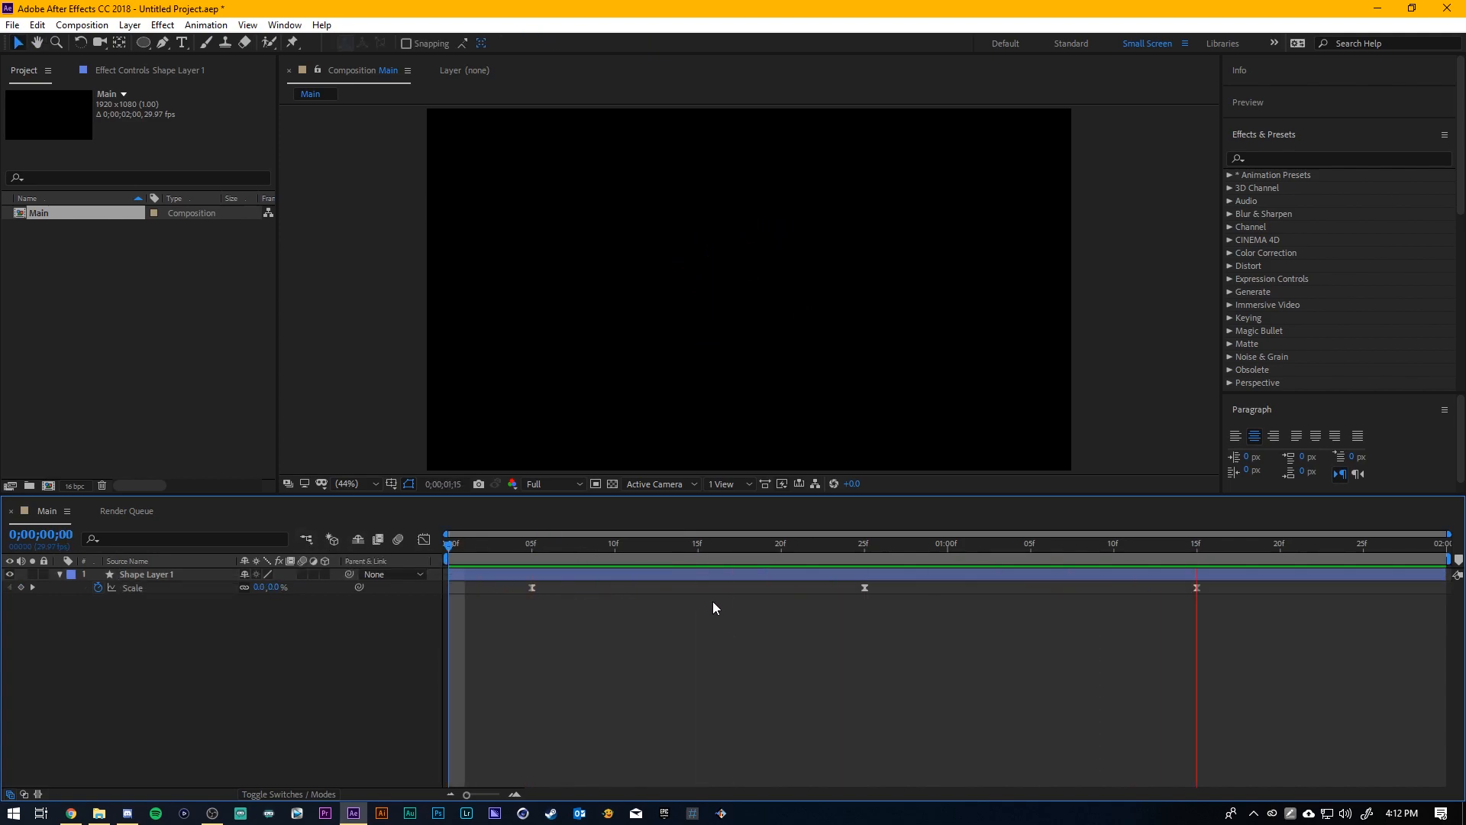
click(565, 548)
drag(651, 552, 818, 559)
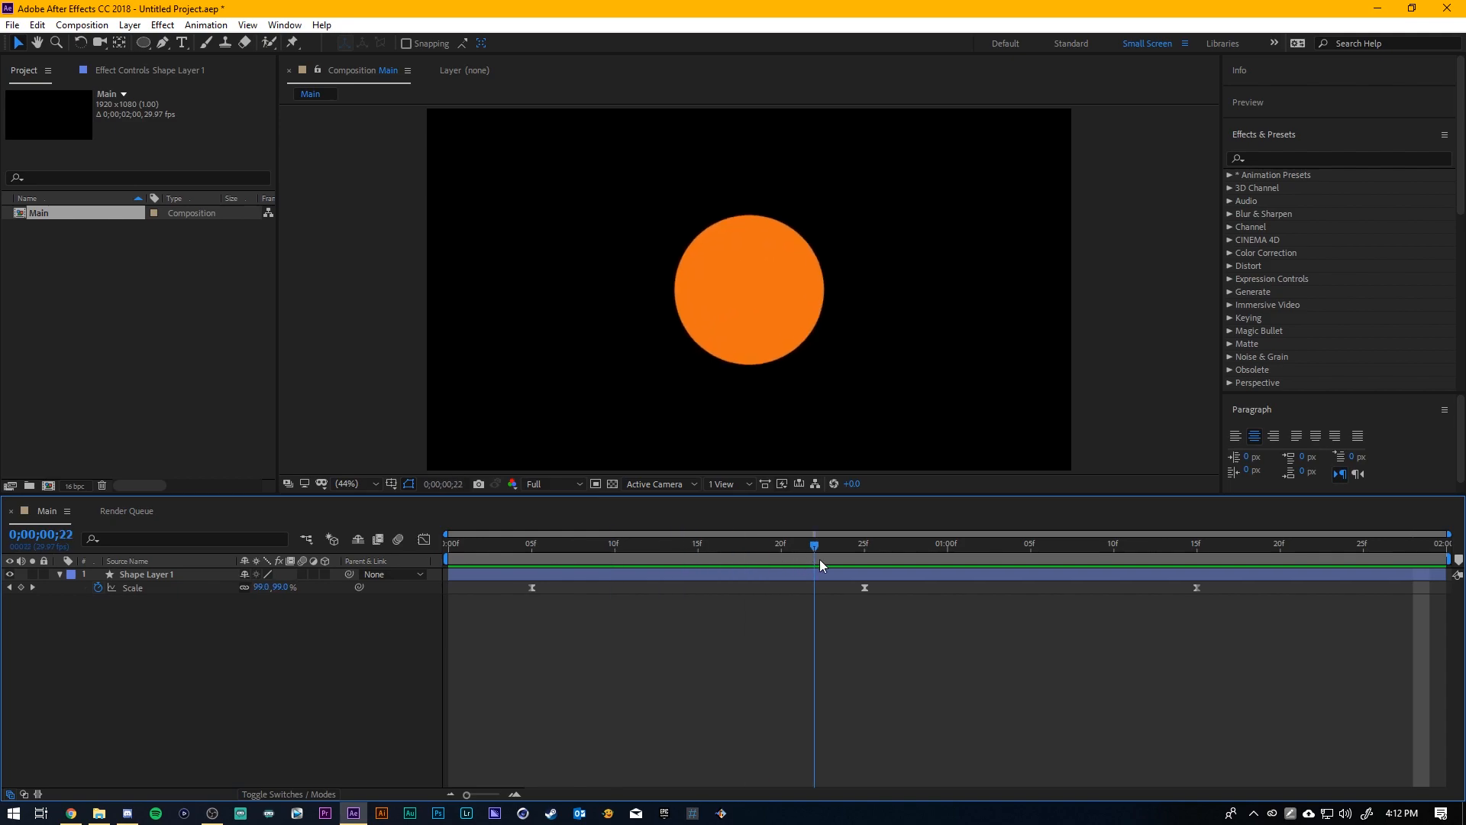
Import FaZe Clan Logo.ai as footage with merged layers and place it above Shape Layer 1 in the composition.
click(129, 342)
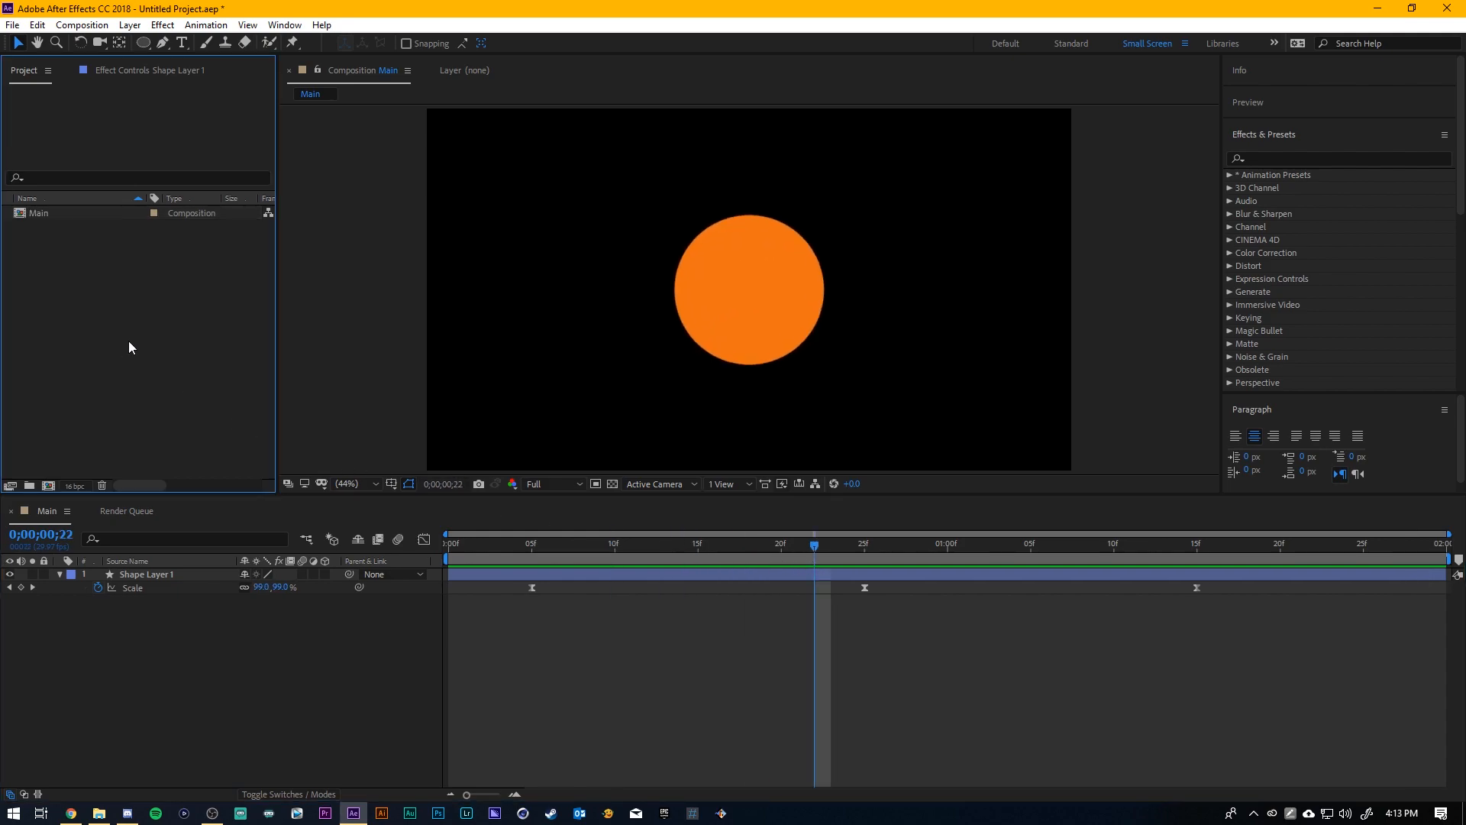
double_click(159, 321)
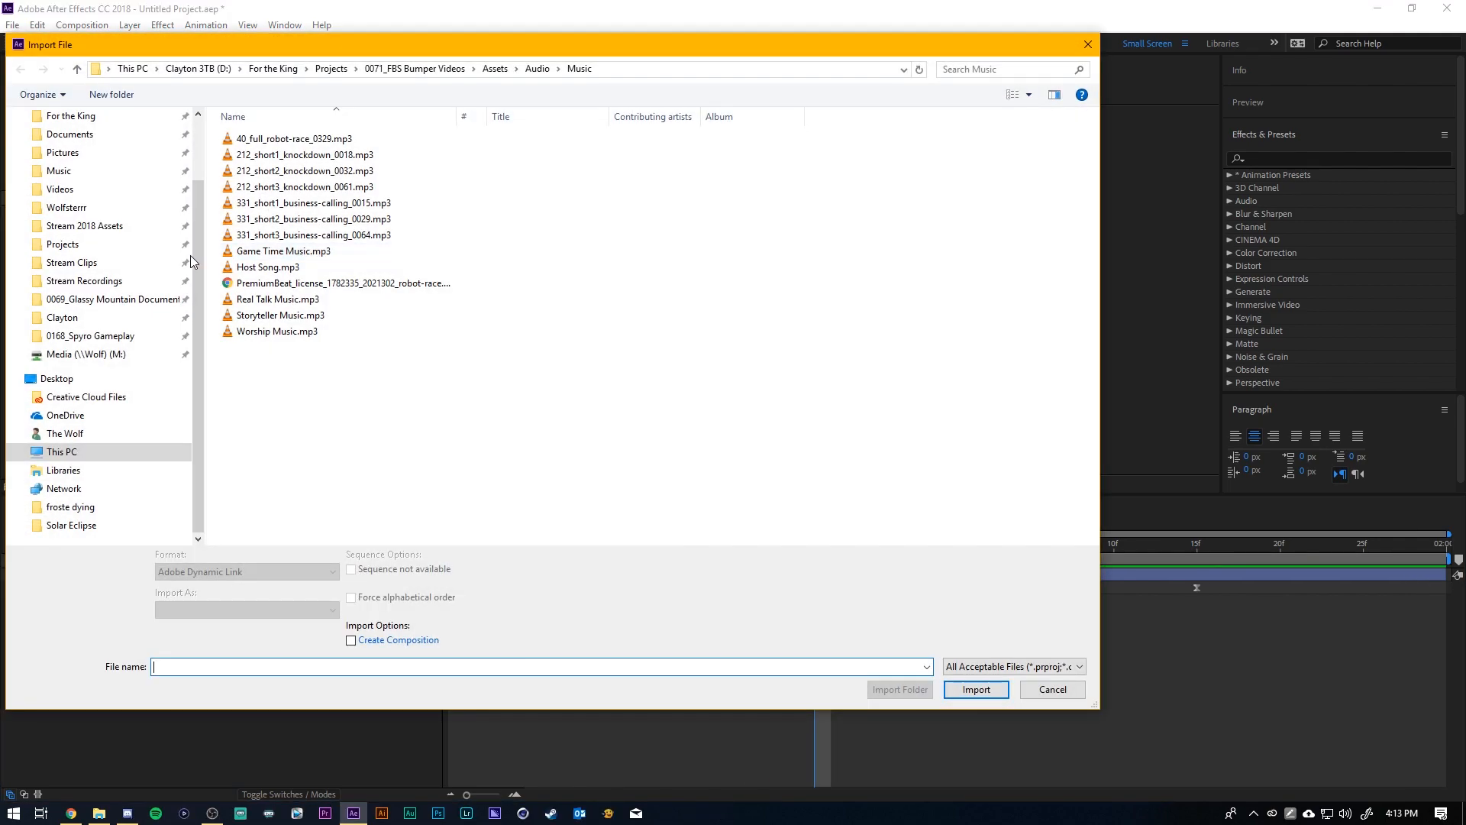
click(80, 156)
double_click(340, 248)
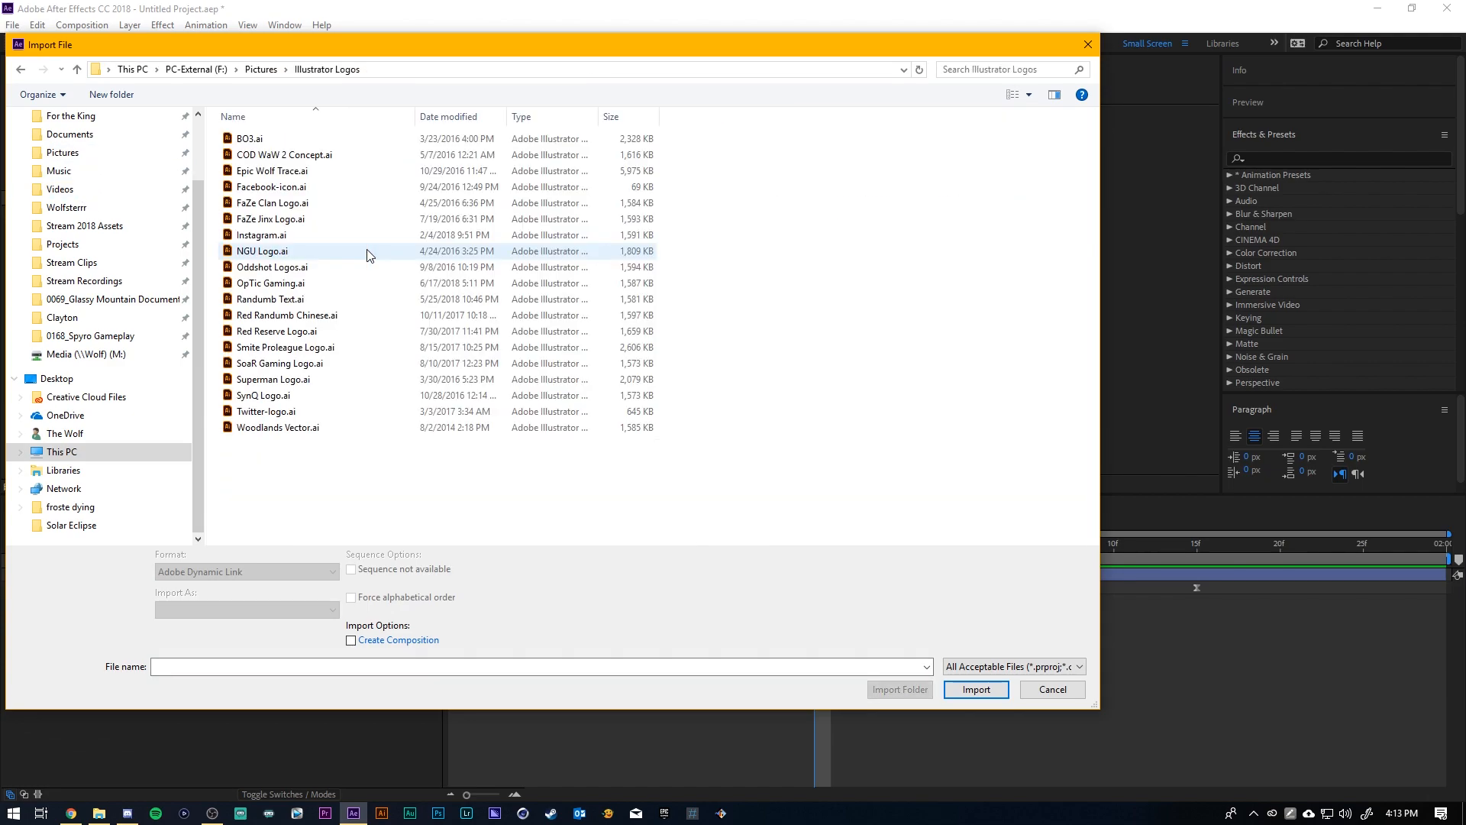
double_click(312, 203)
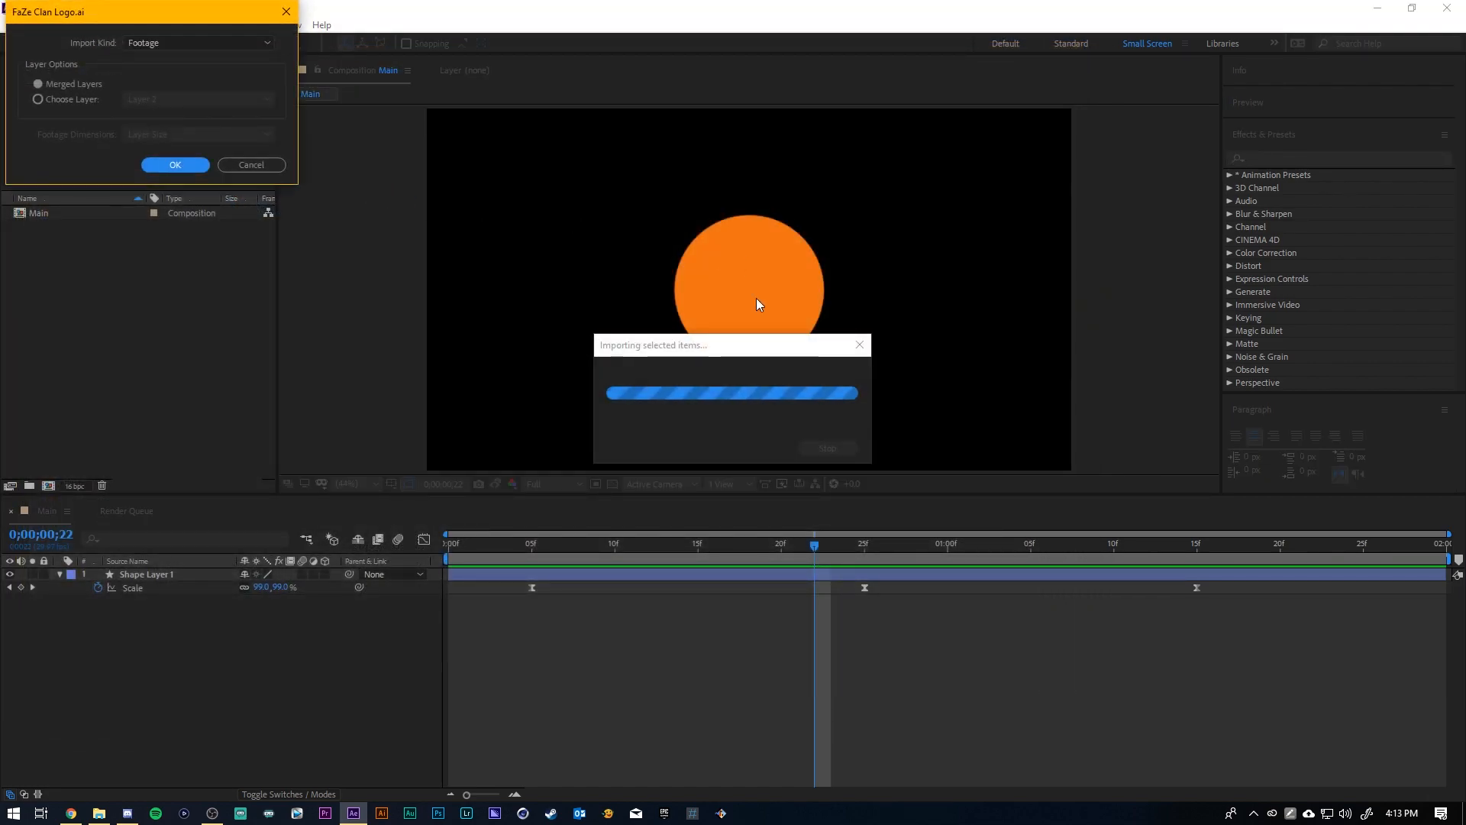
click(158, 165)
drag(57, 209, 167, 574)
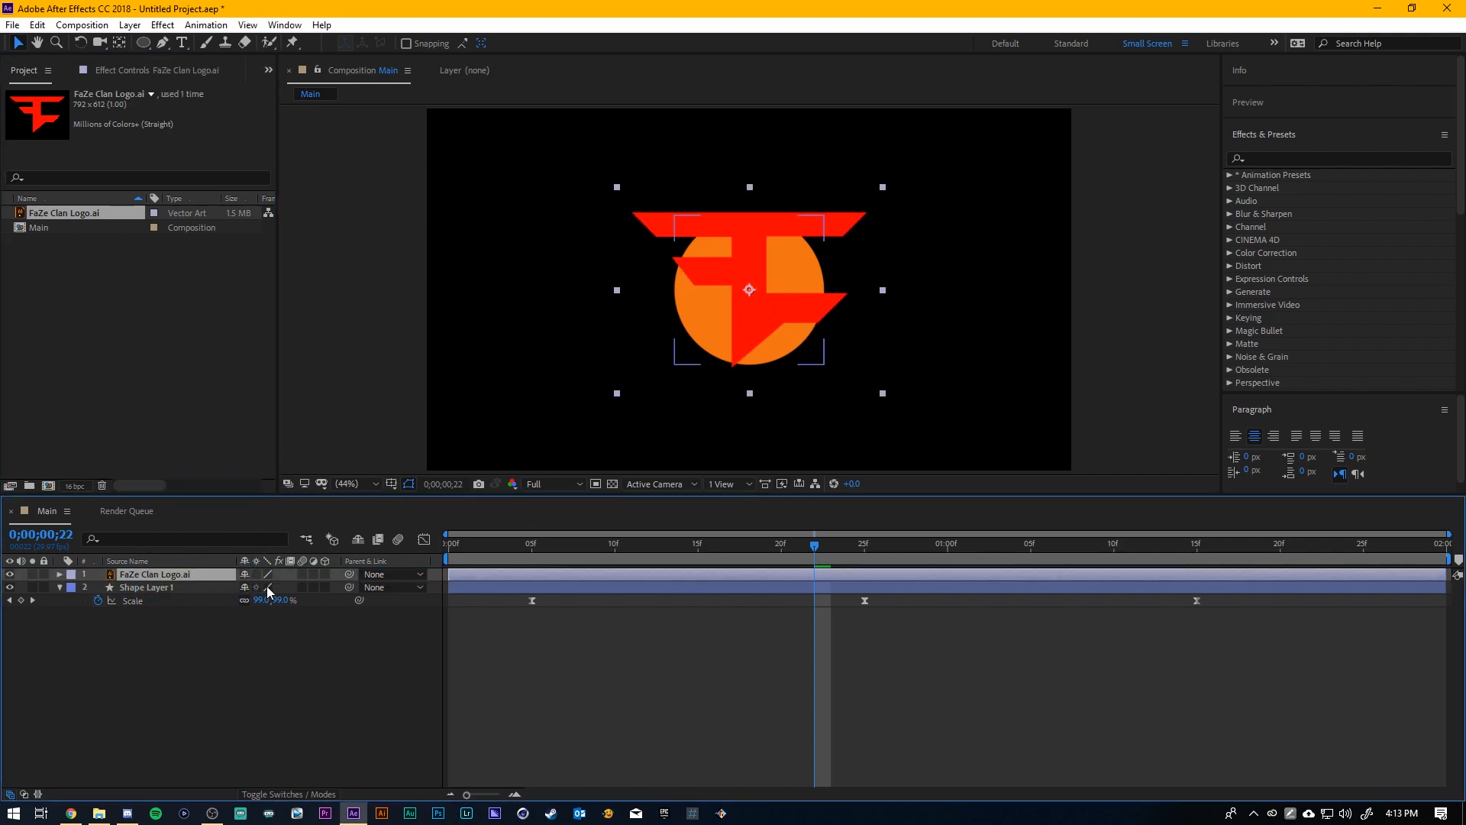
Scale the logo layer to 44% and parent it to Shape Layer 1, ending at 0;00;00;25.
key(s)
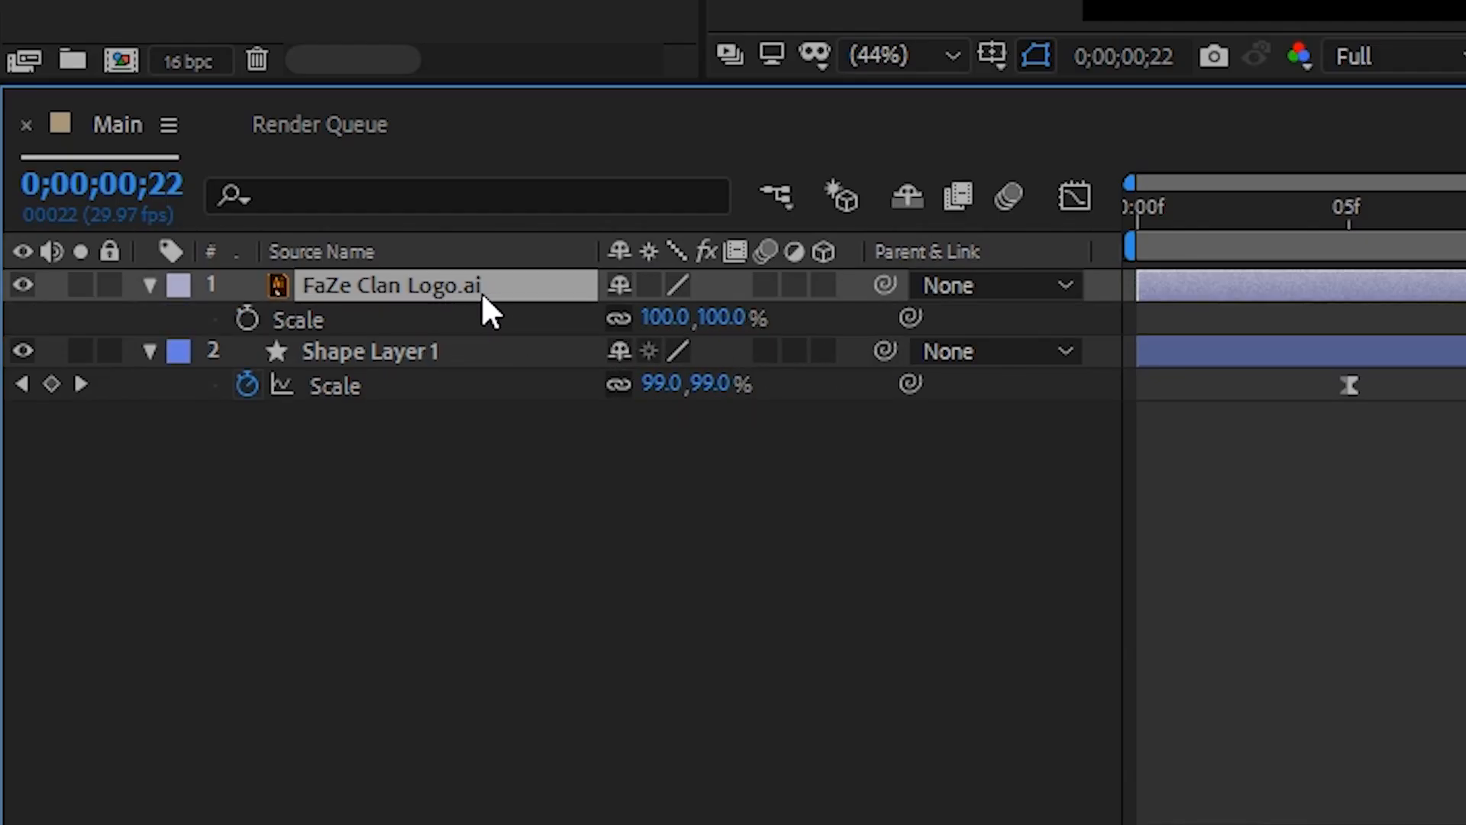
drag(747, 321, 652, 337)
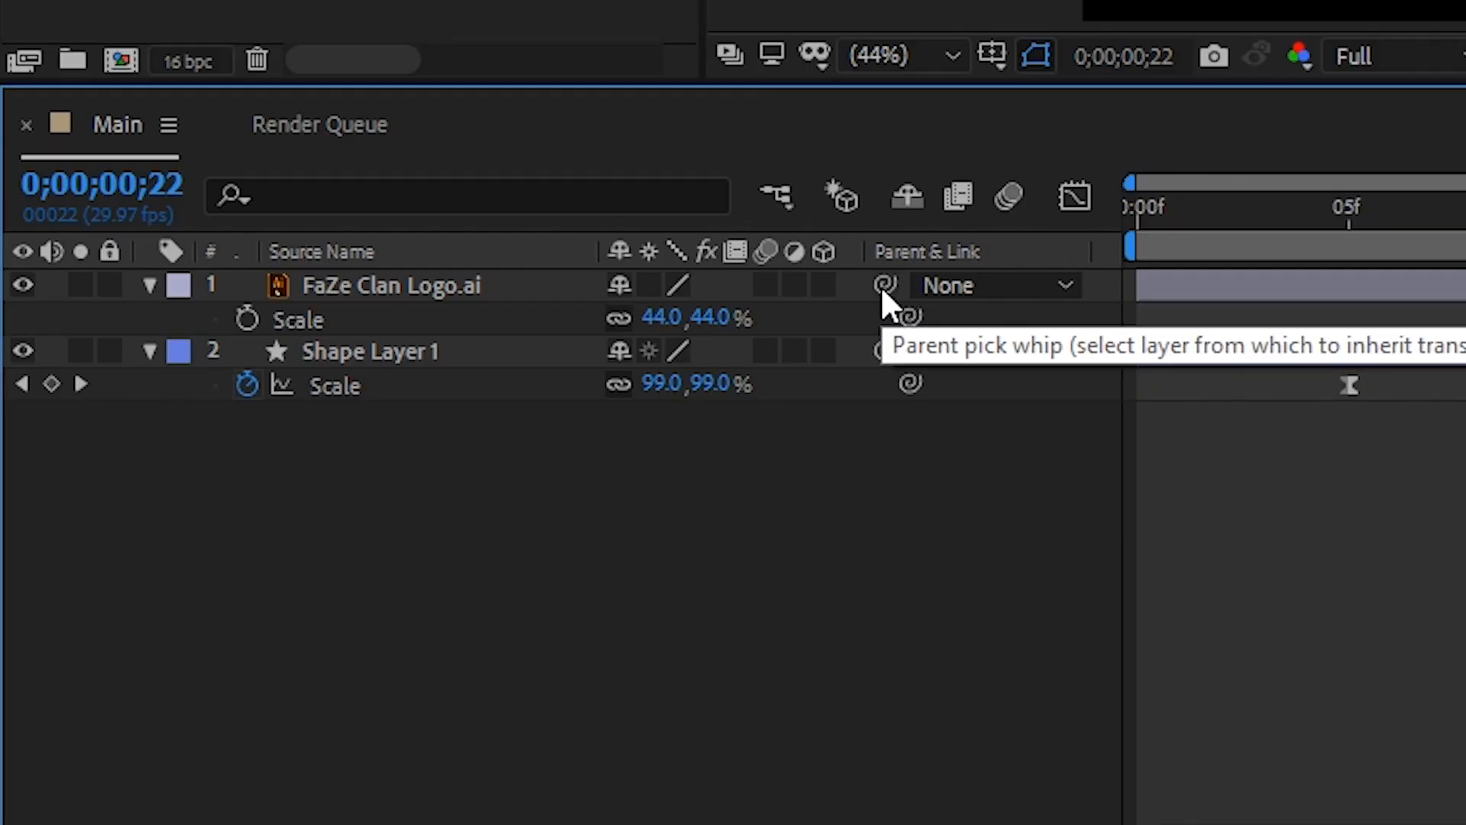
drag(883, 283, 419, 344)
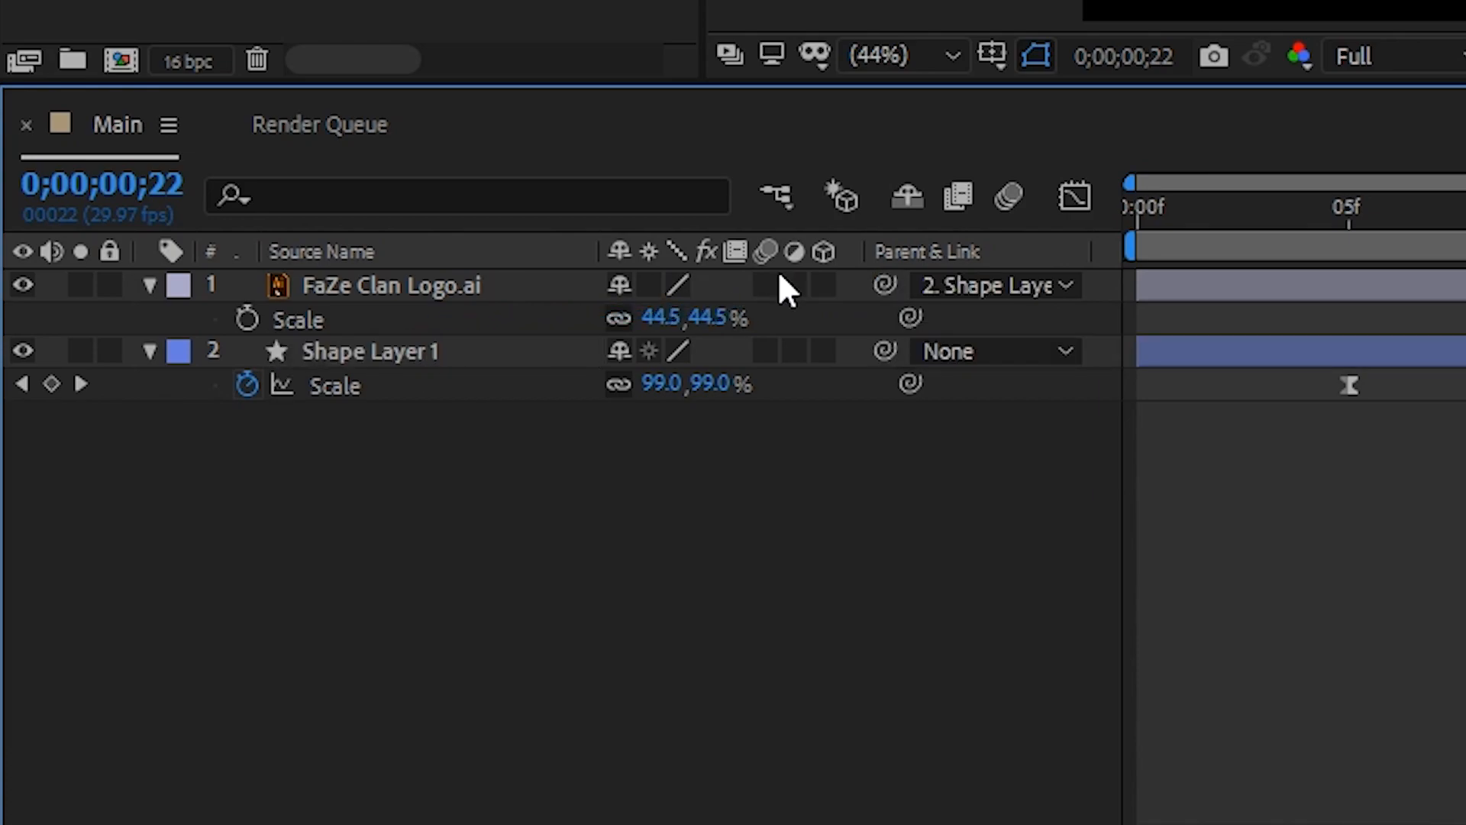
drag(814, 553, 869, 581)
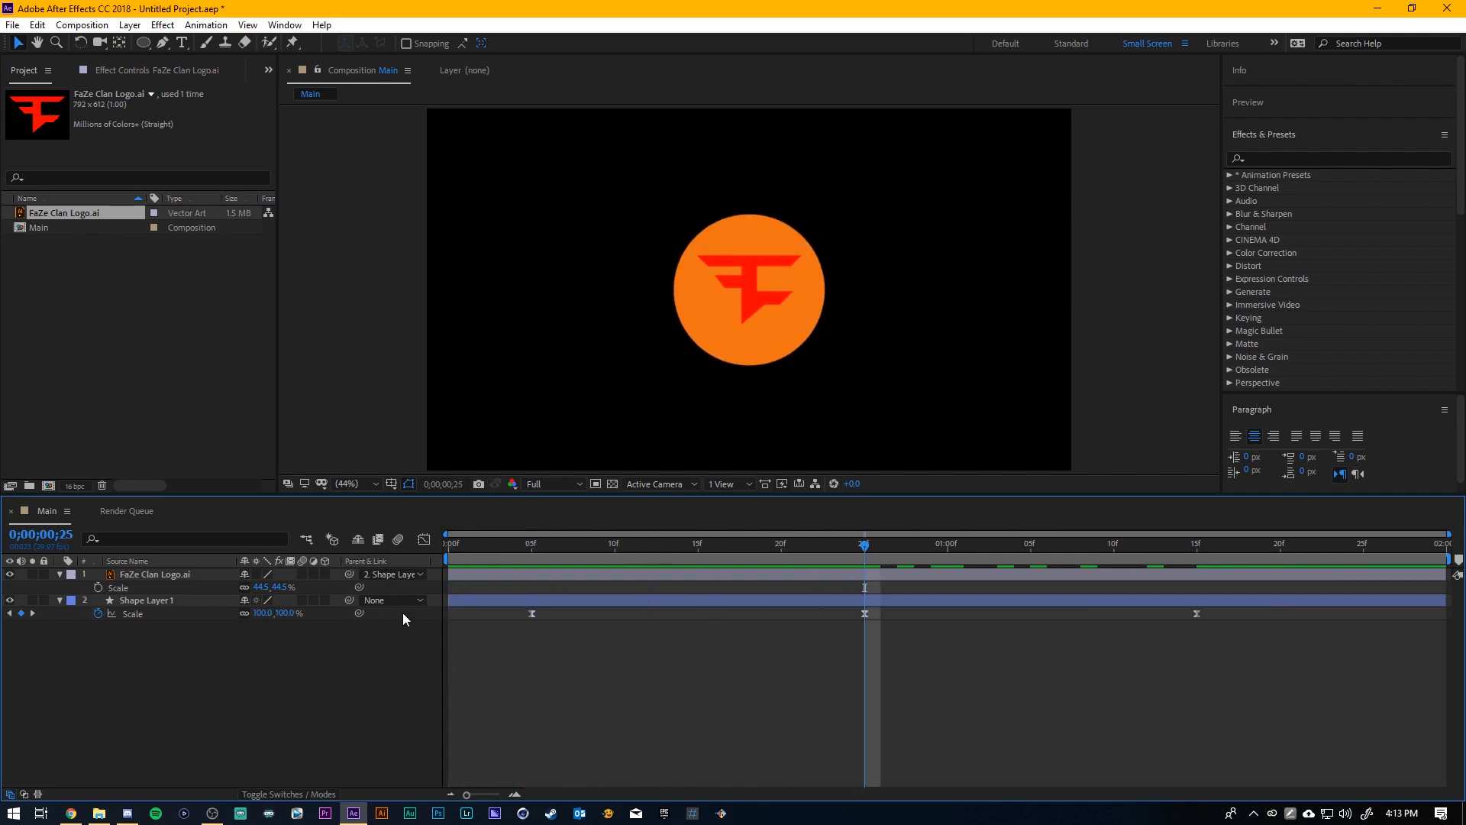
Apply the Fill effect to the logo in the composition and set its color to white.
click(1287, 157)
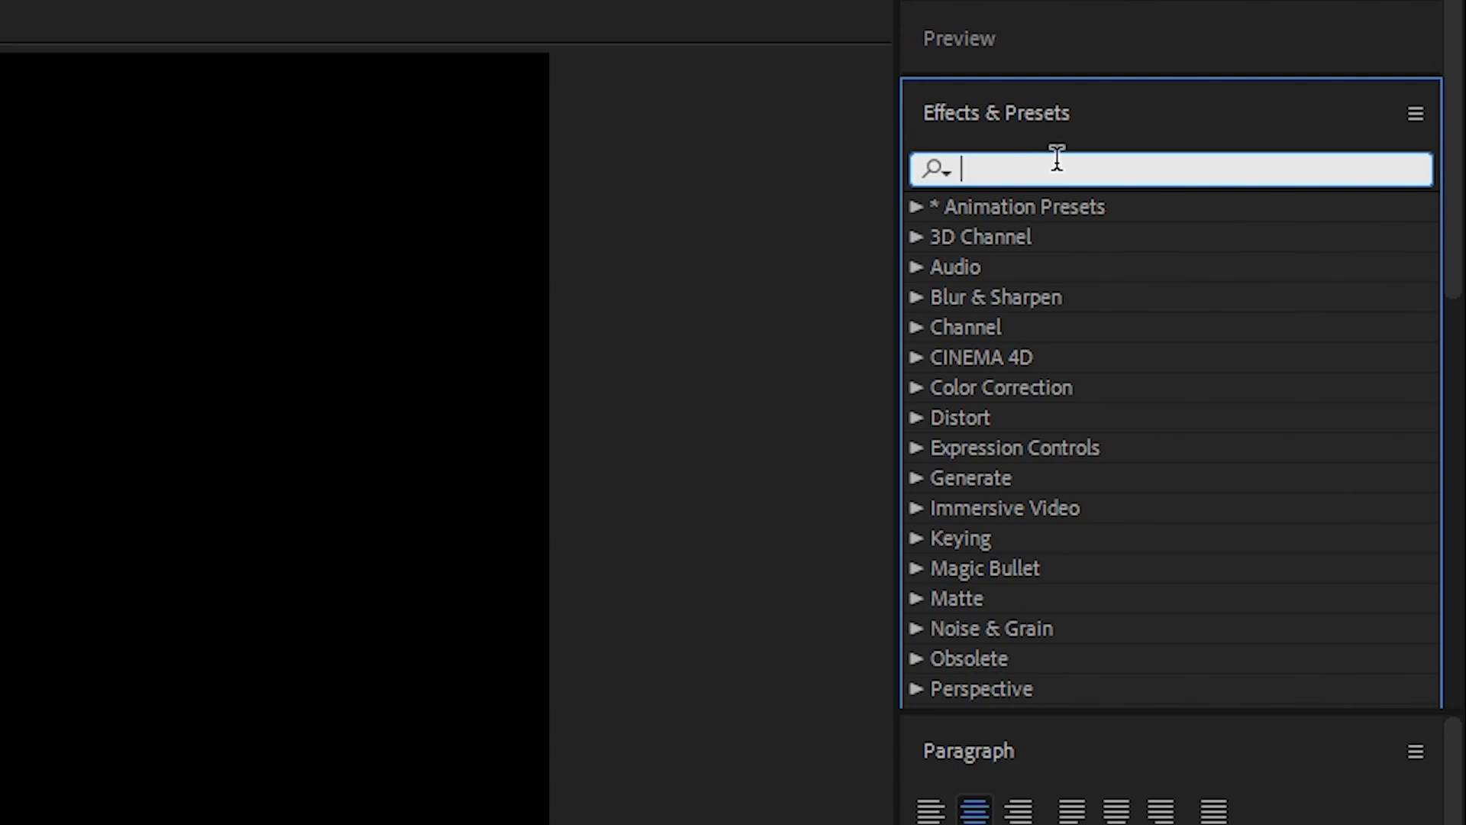
text(fill)
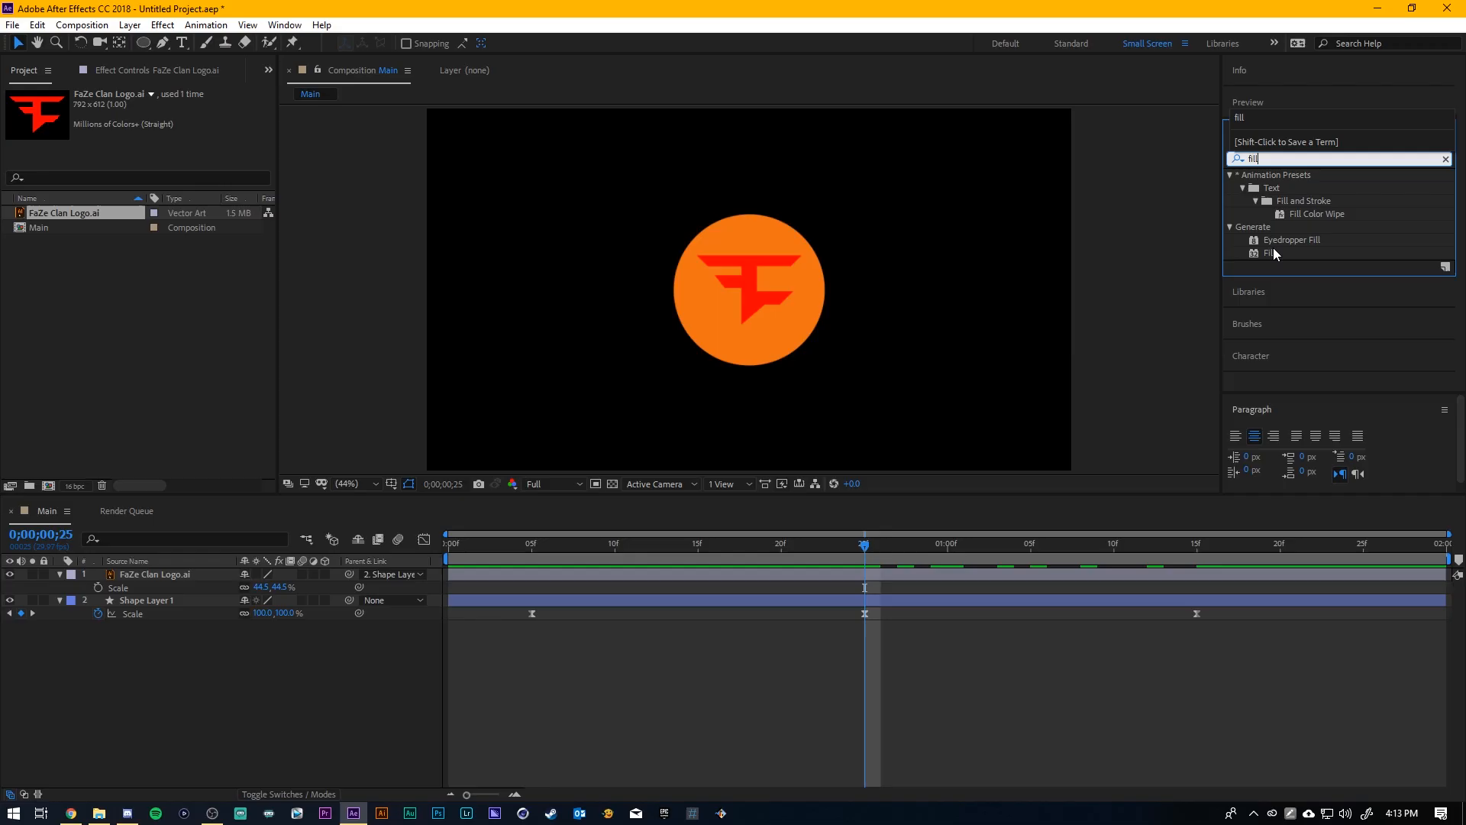
drag(1009, 387, 741, 281)
click(156, 151)
click(297, 78)
click(610, 68)
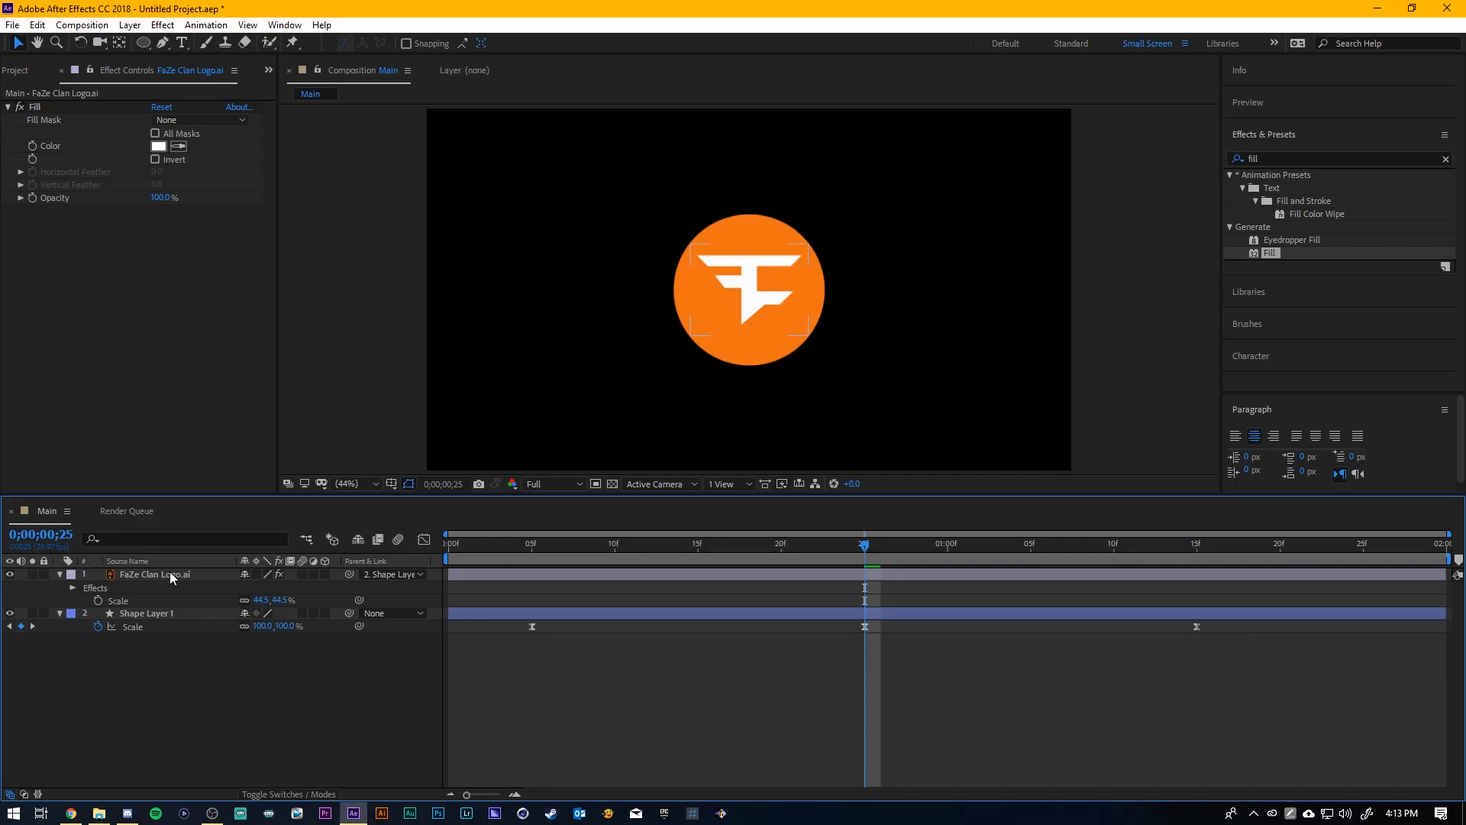
Set the logo layer's position to 0.0, 25.0 so that it sits lower in the orange circle.
click(171, 573)
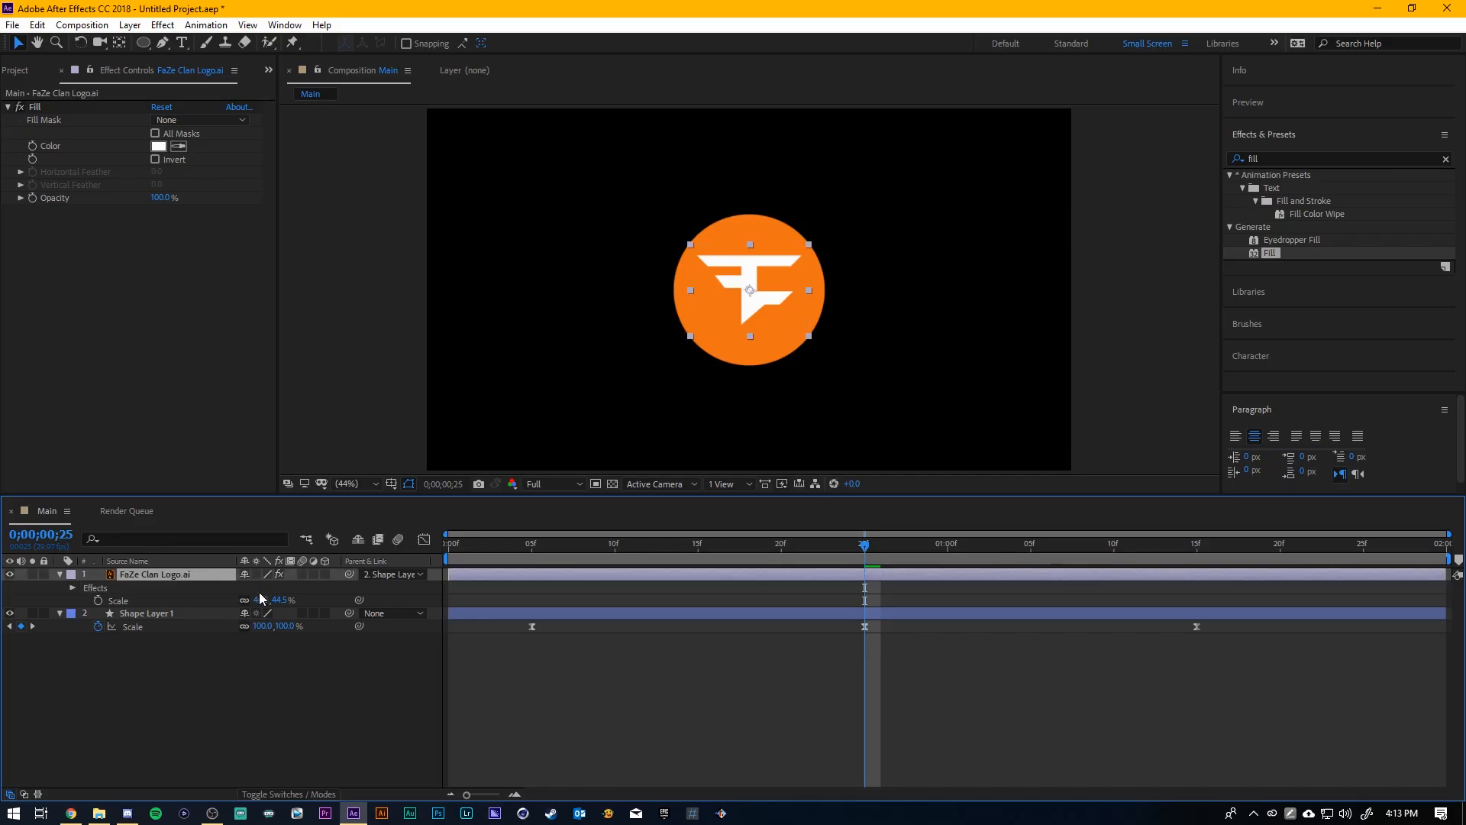
key(p)
drag(264, 588, 285, 583)
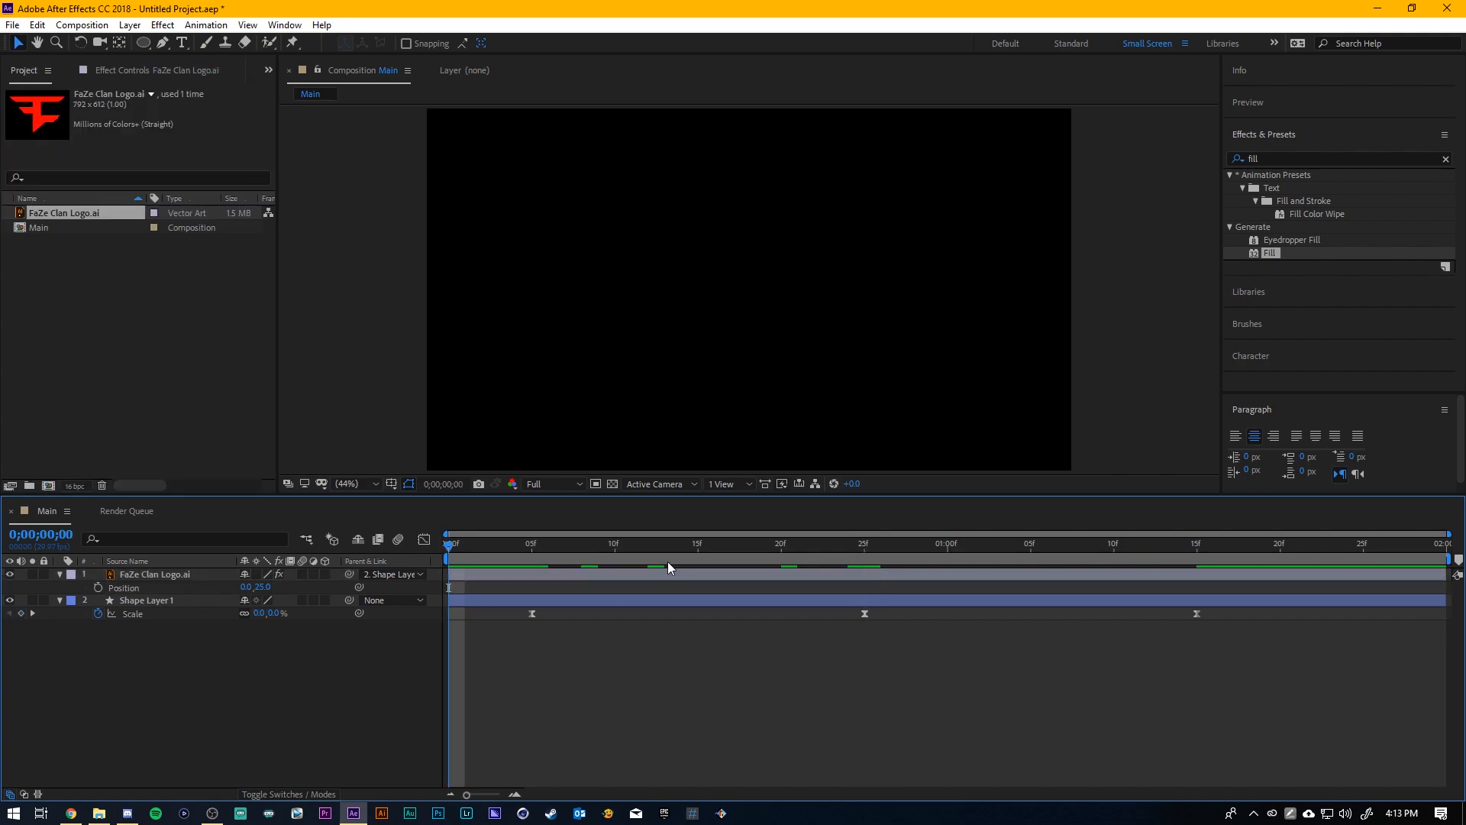
Play back the logo animation, turn on the transparency grid, and return to the first frame.
key(space)
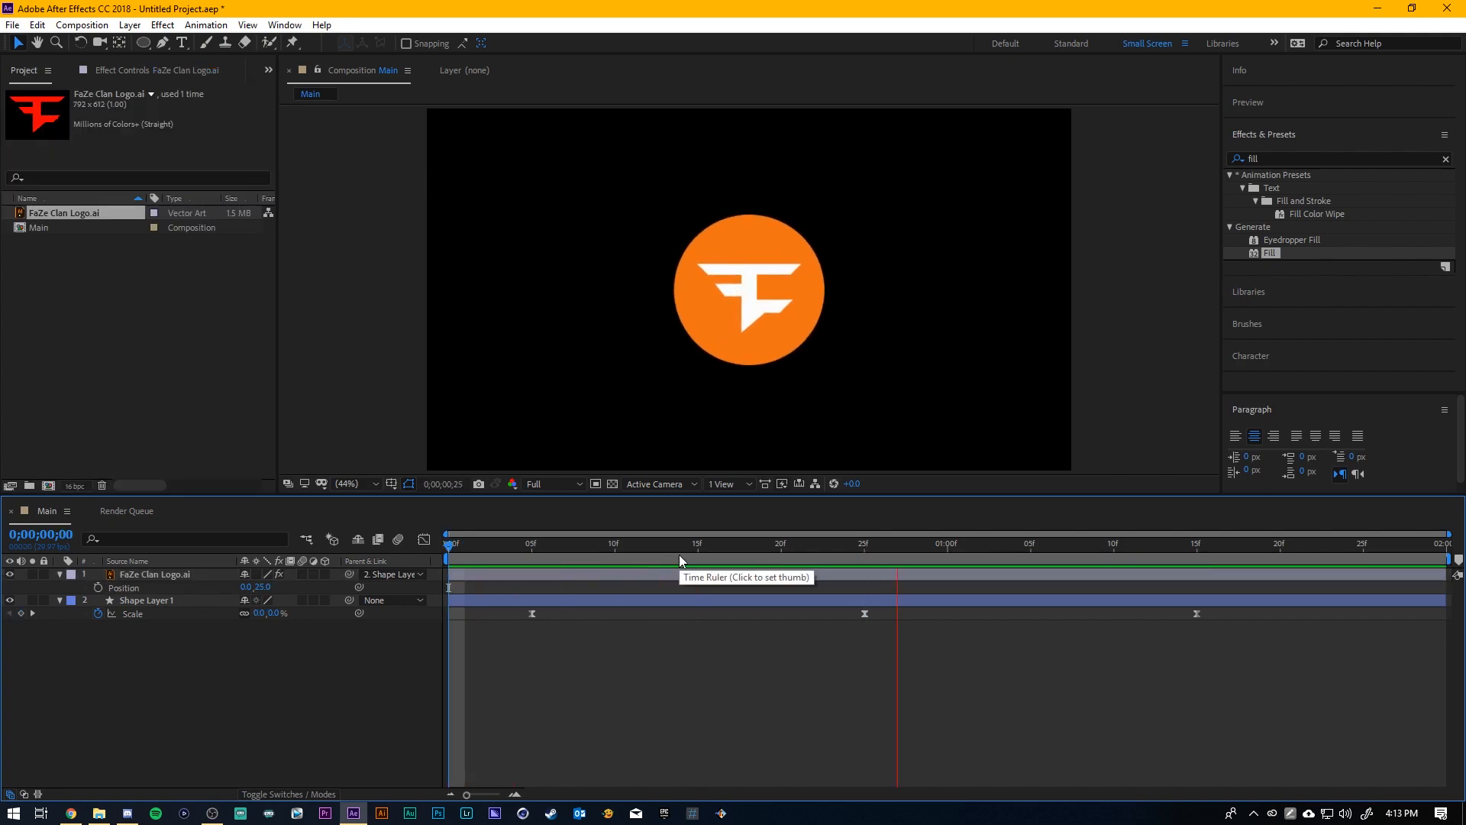
key(space)
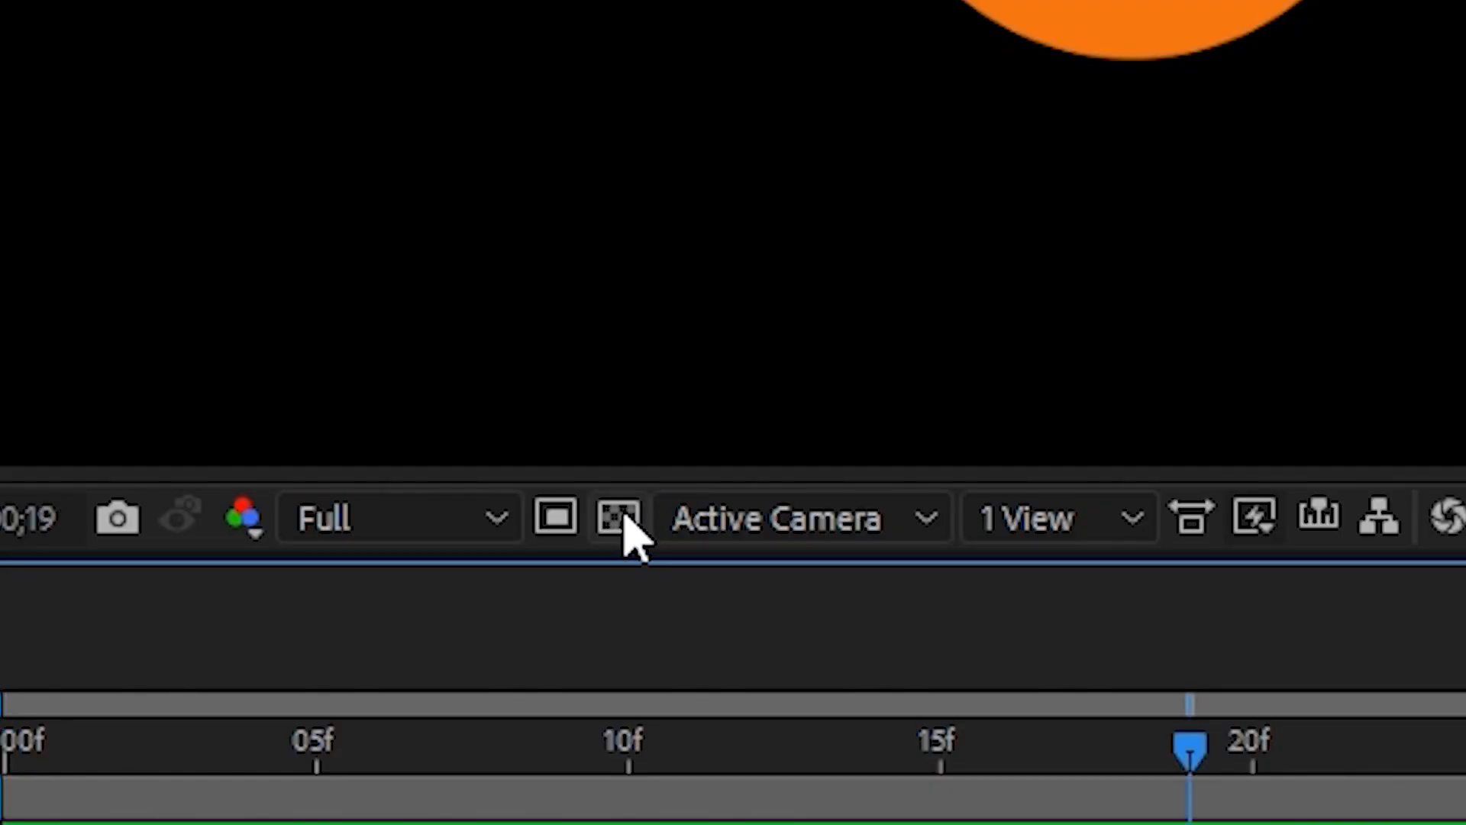
click(622, 518)
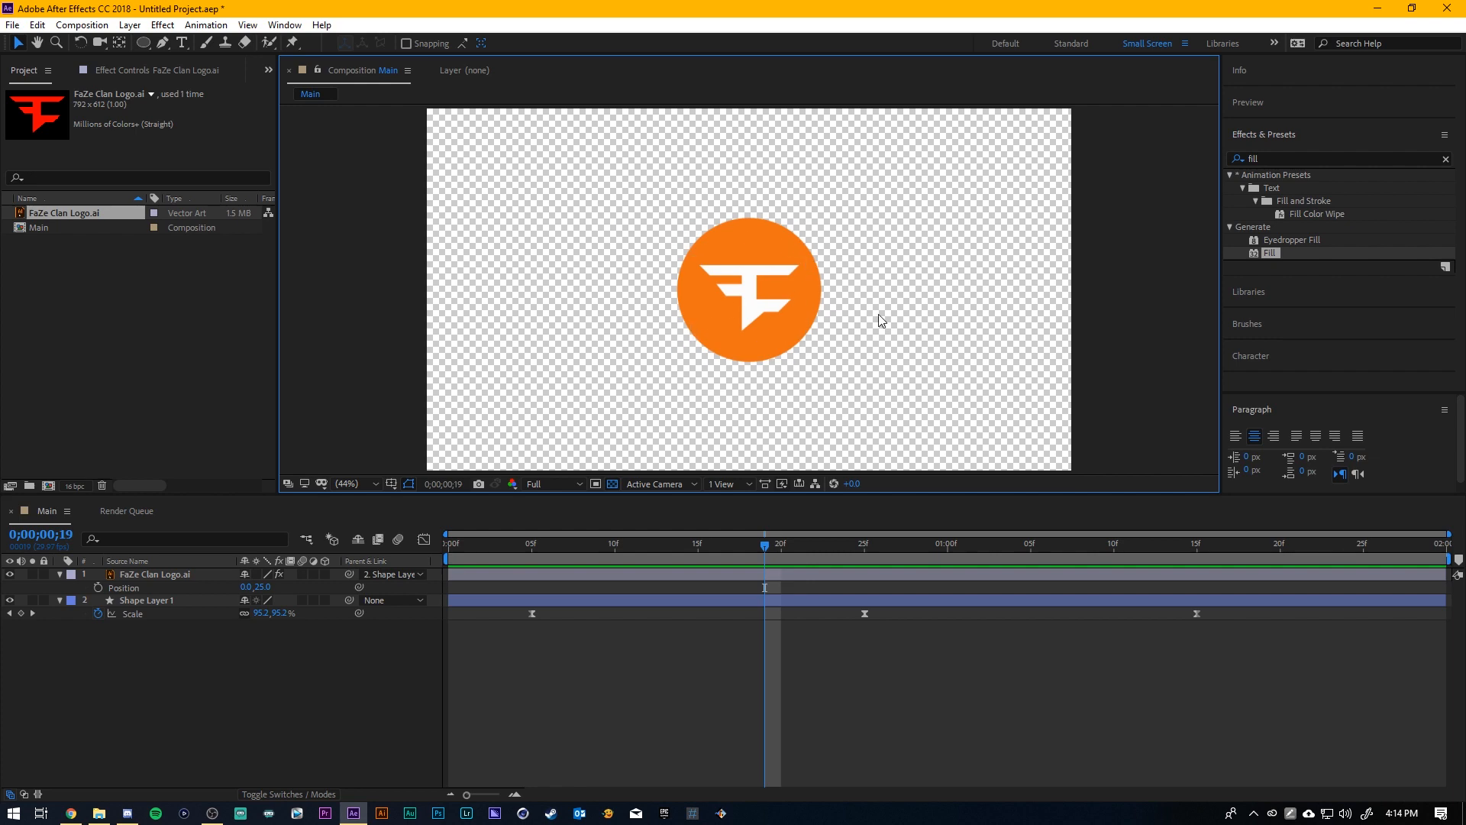
key(Home)
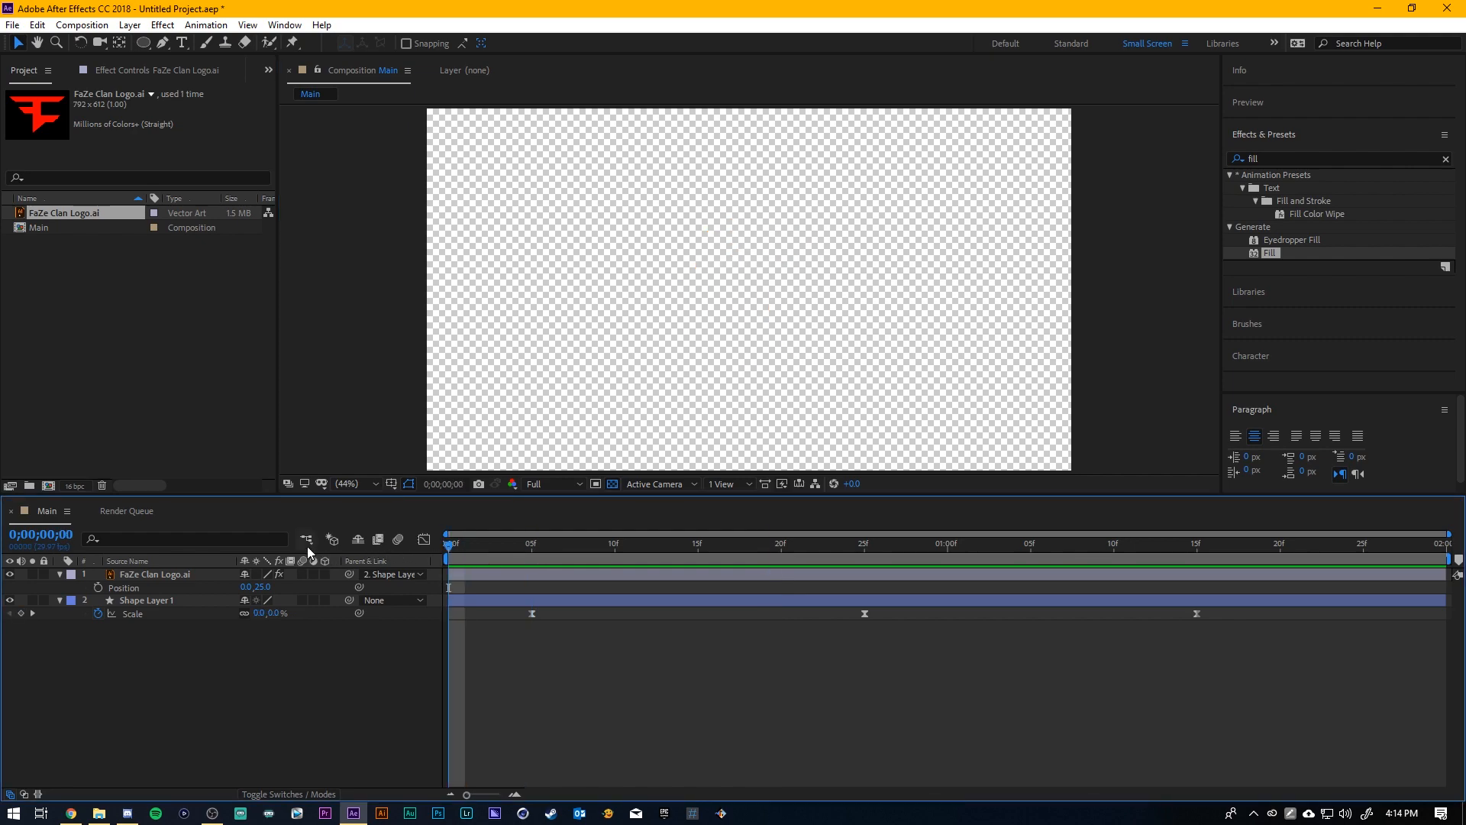
Duplicate Shape Layer 1, place the copy at the bottom of the layer stack, and solo it briefly for a preview.
click(152, 600)
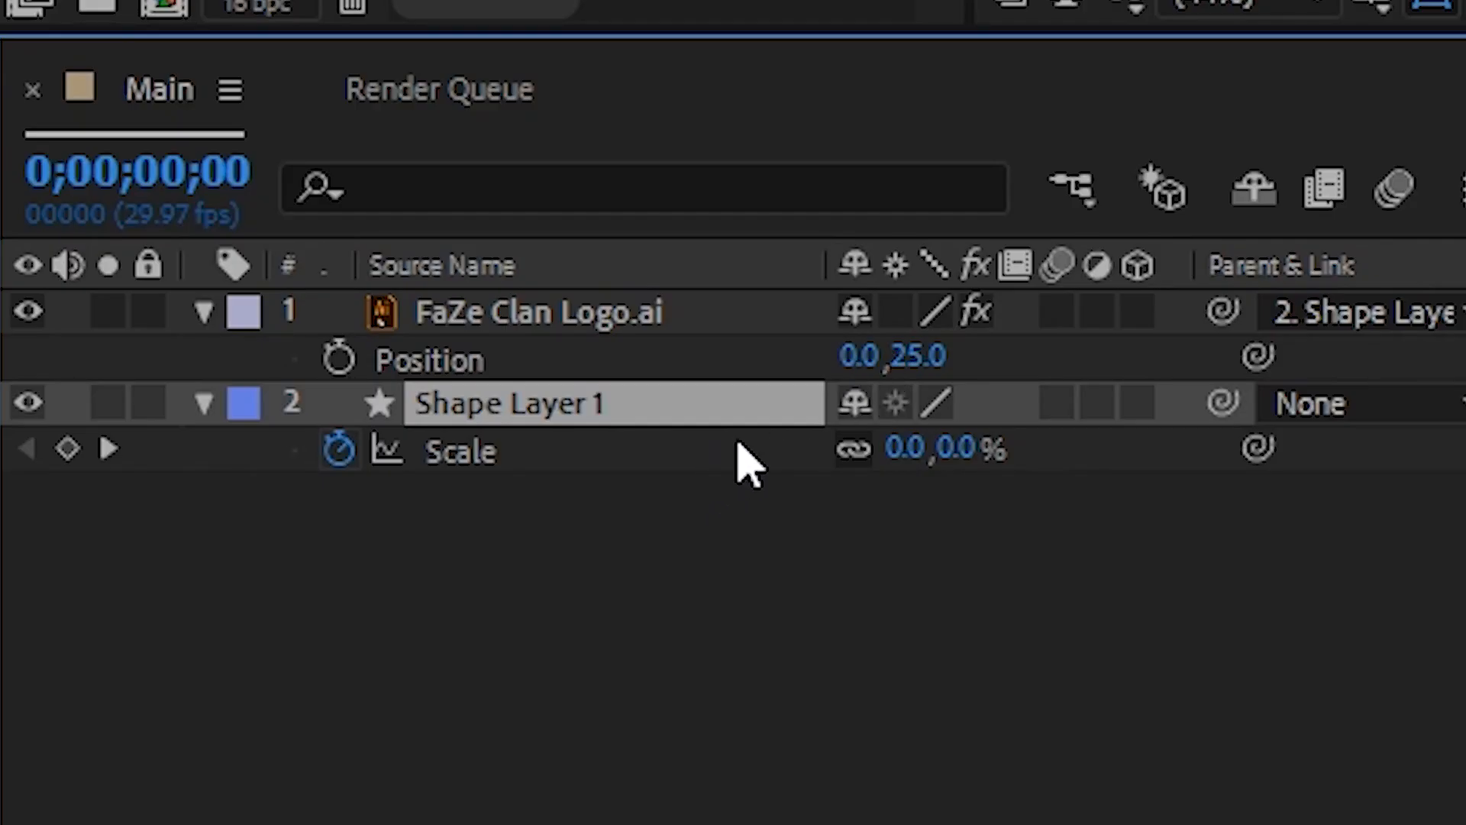
key(ctrl+d)
drag(641, 424, 630, 473)
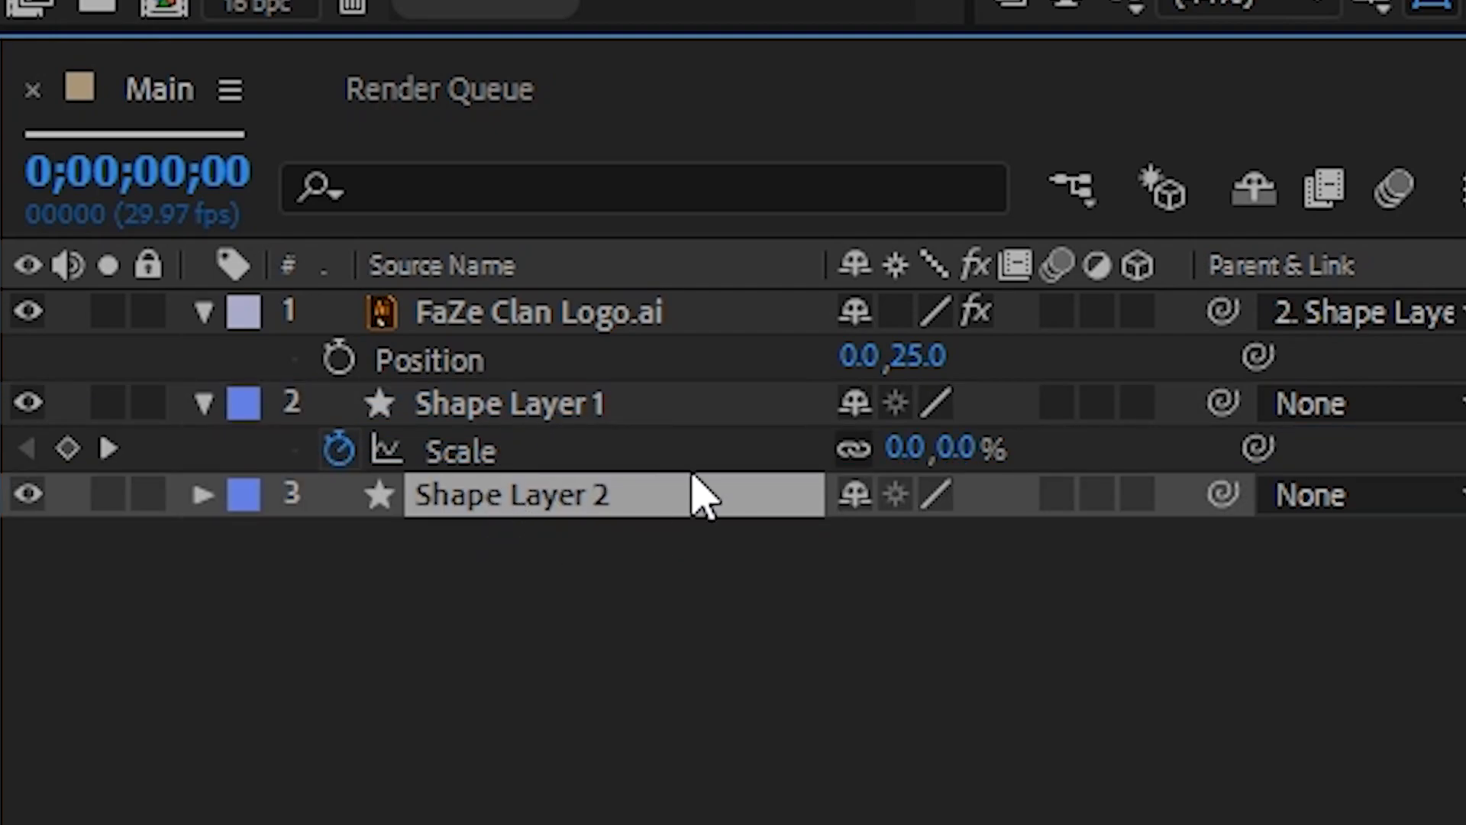
click(108, 494)
key(space)
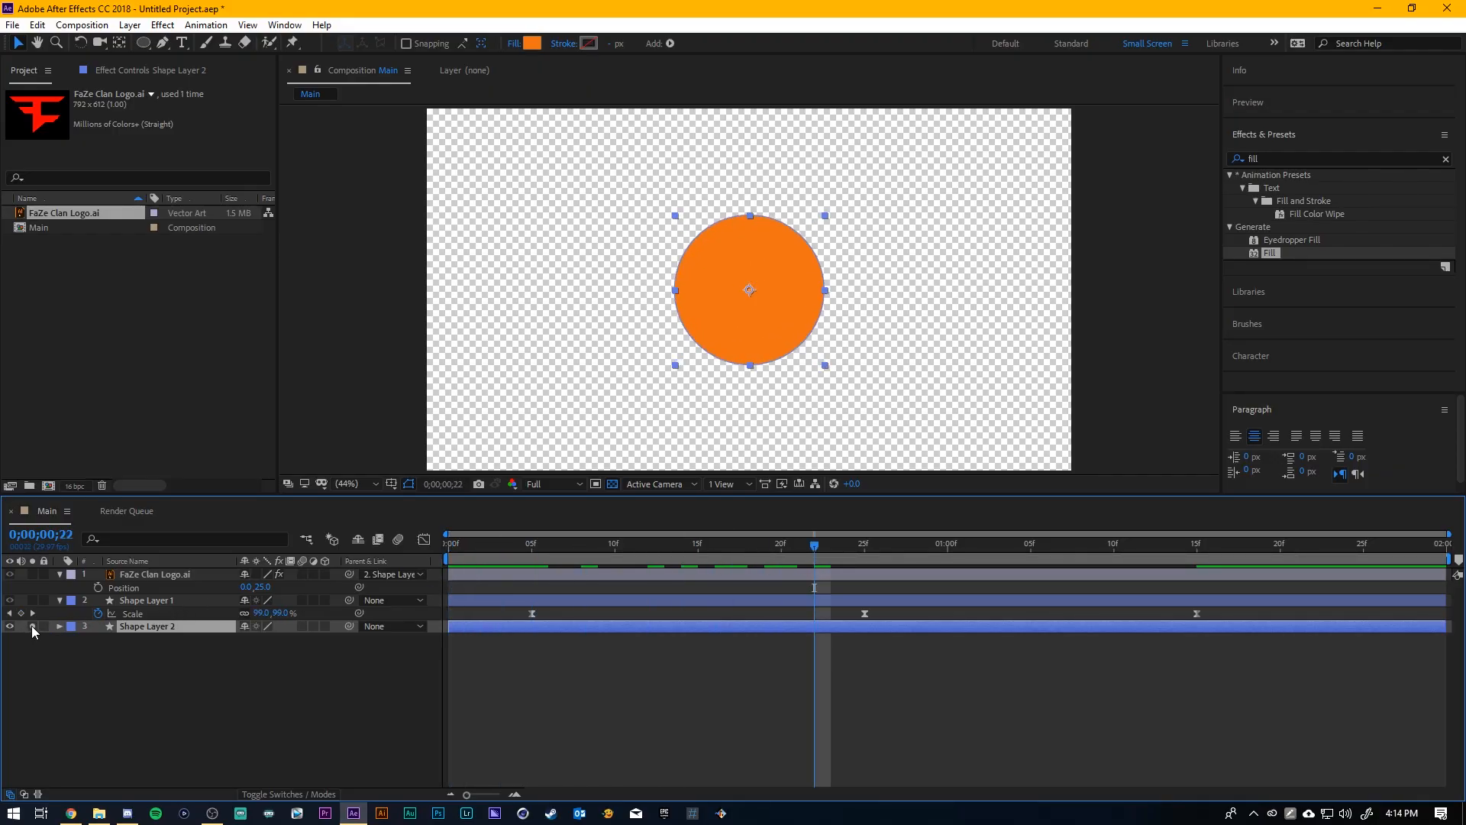
click(32, 626)
At 0;00;00;12, reveal Shape Layer 2's modified properties and enlarge its ellipse size to 1237.
click(650, 545)
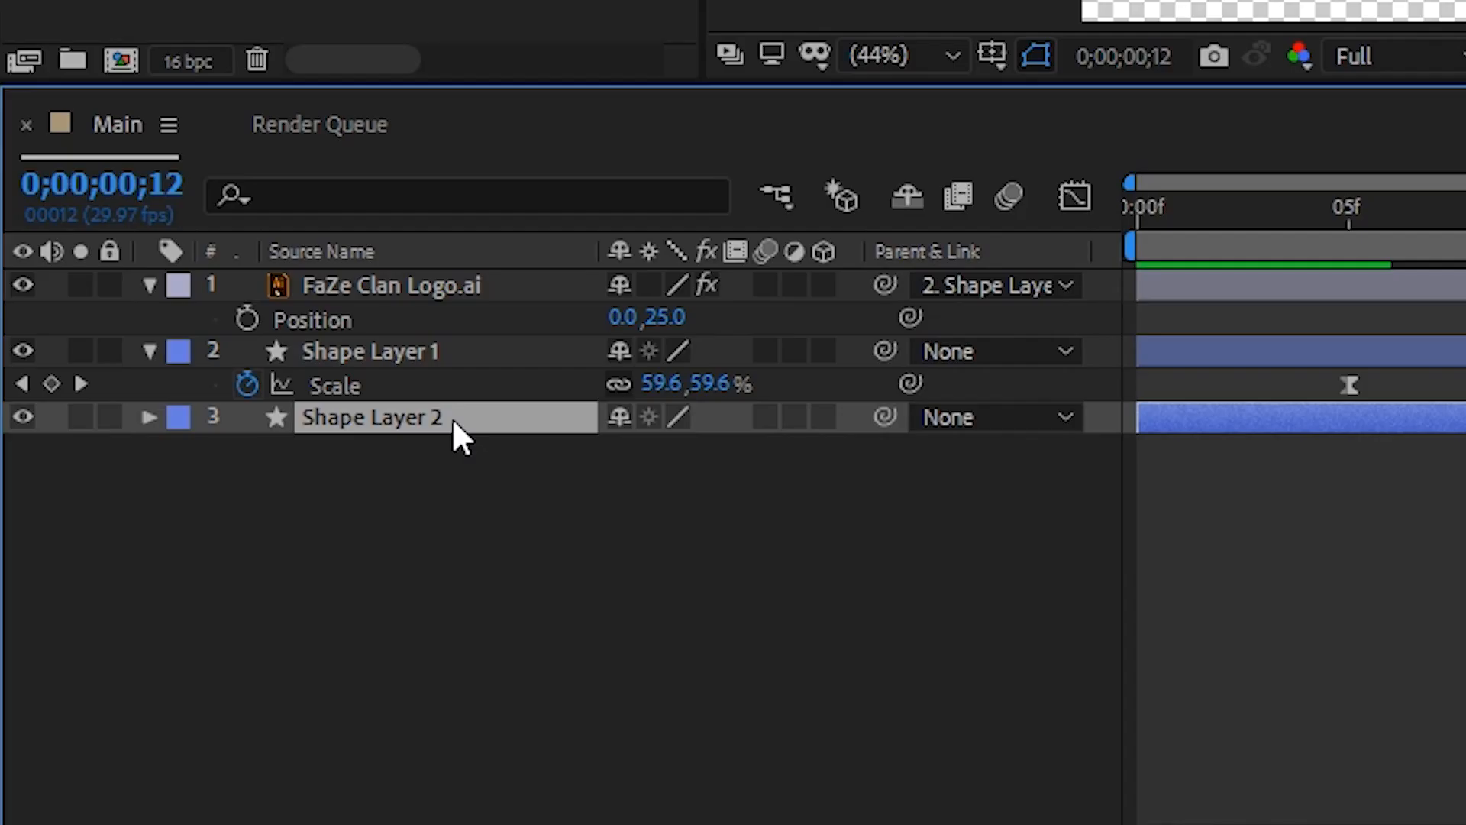
key(u)
key(u)
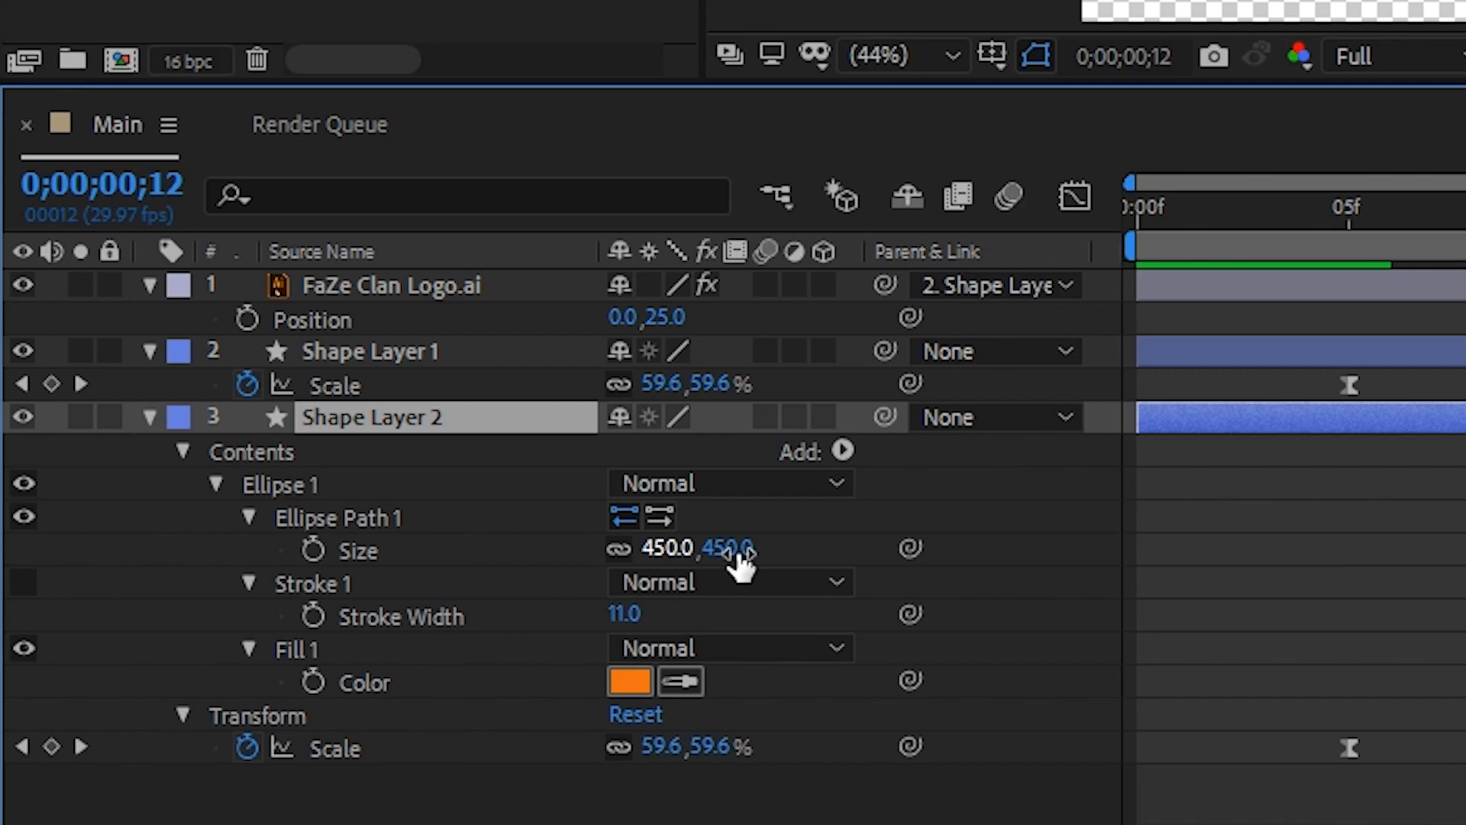
drag(653, 550, 1465, 499)
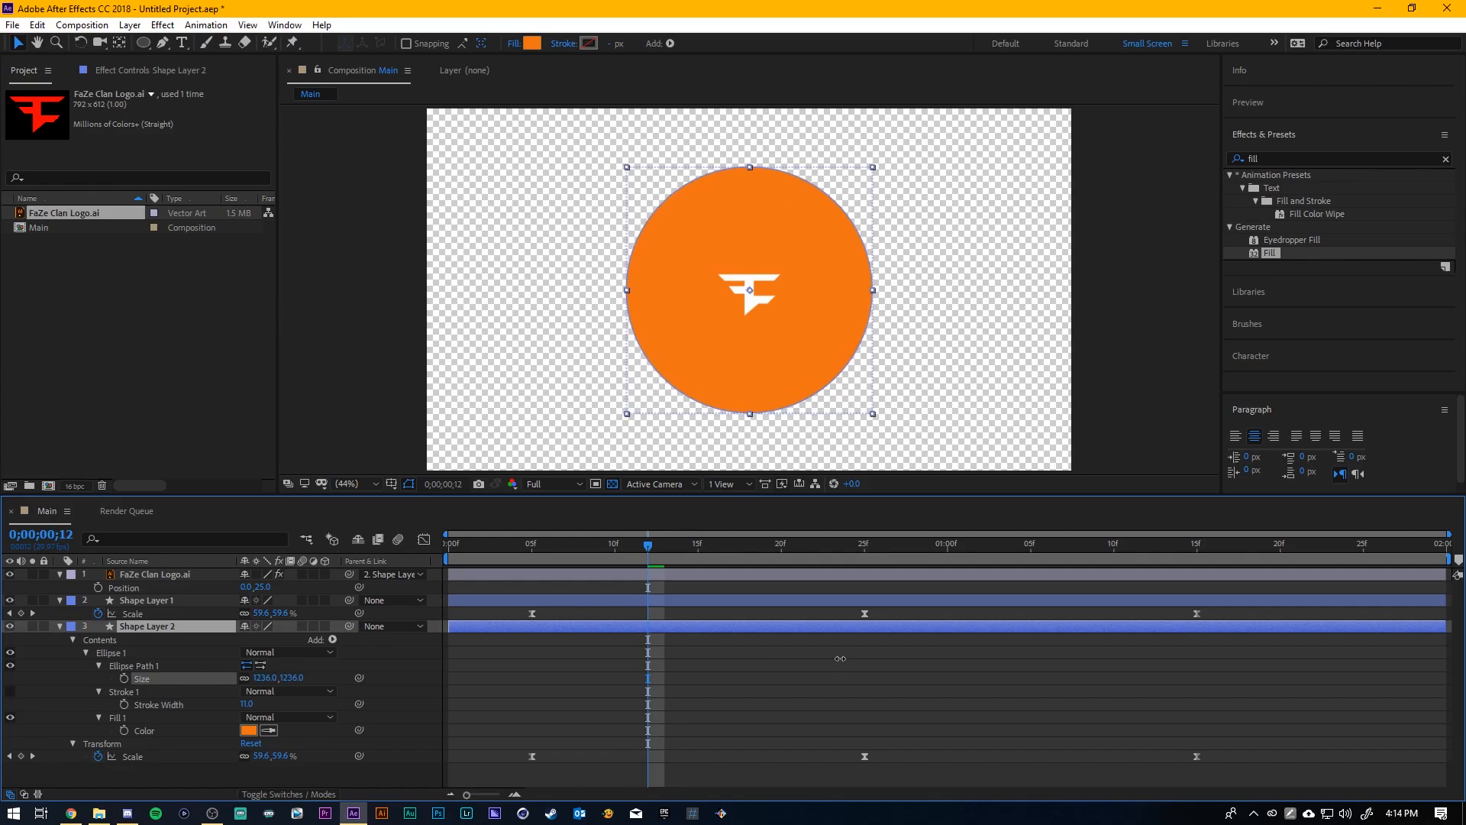
mouse_move(840, 658)
mouse_down()
mouse_move(860, 659)
mouse_move(822, 666)
mouse_up()
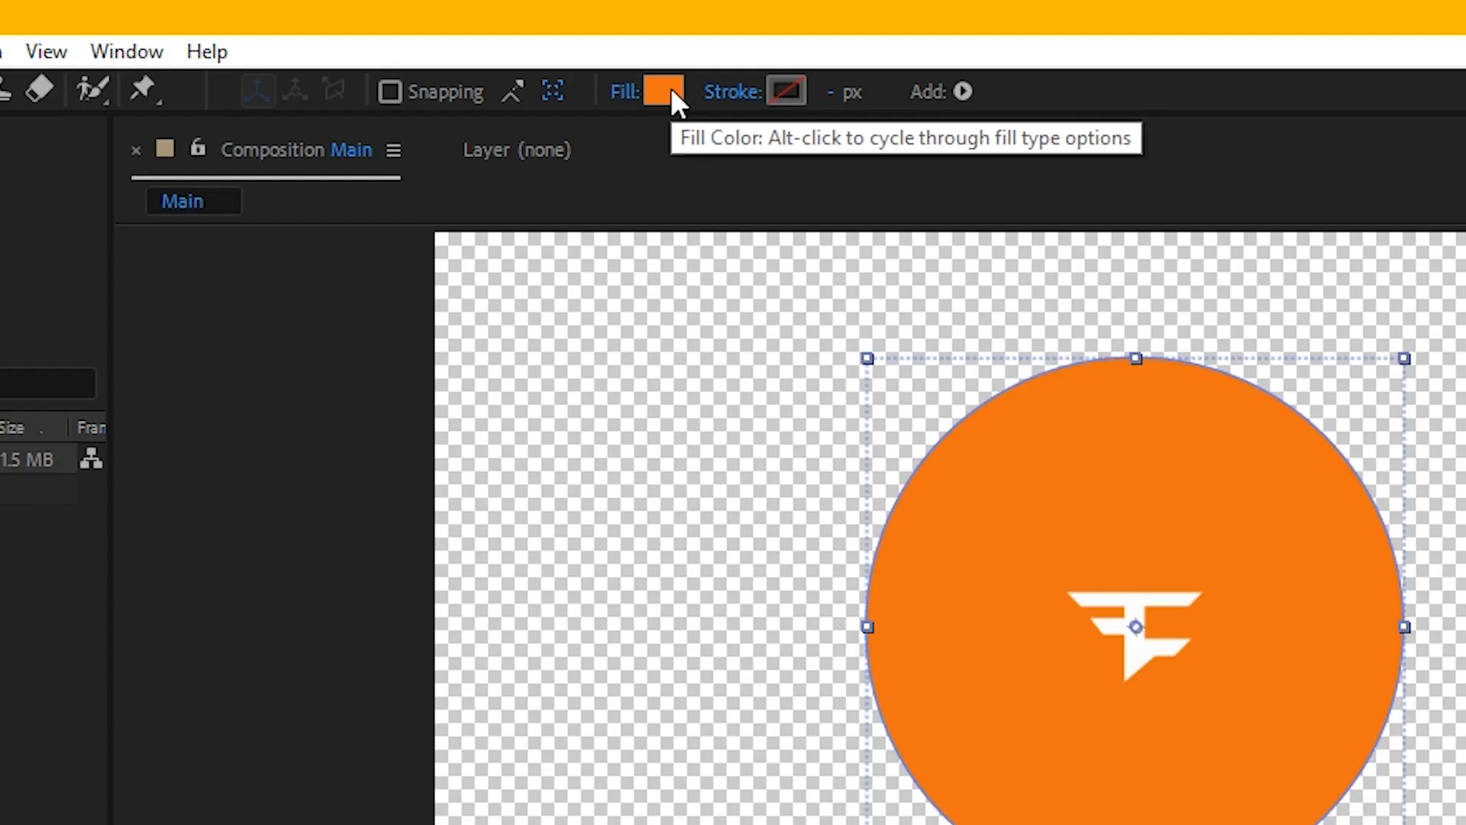
Set Shape Layer 2's fill color to the darker orange B85A14.
click(533, 43)
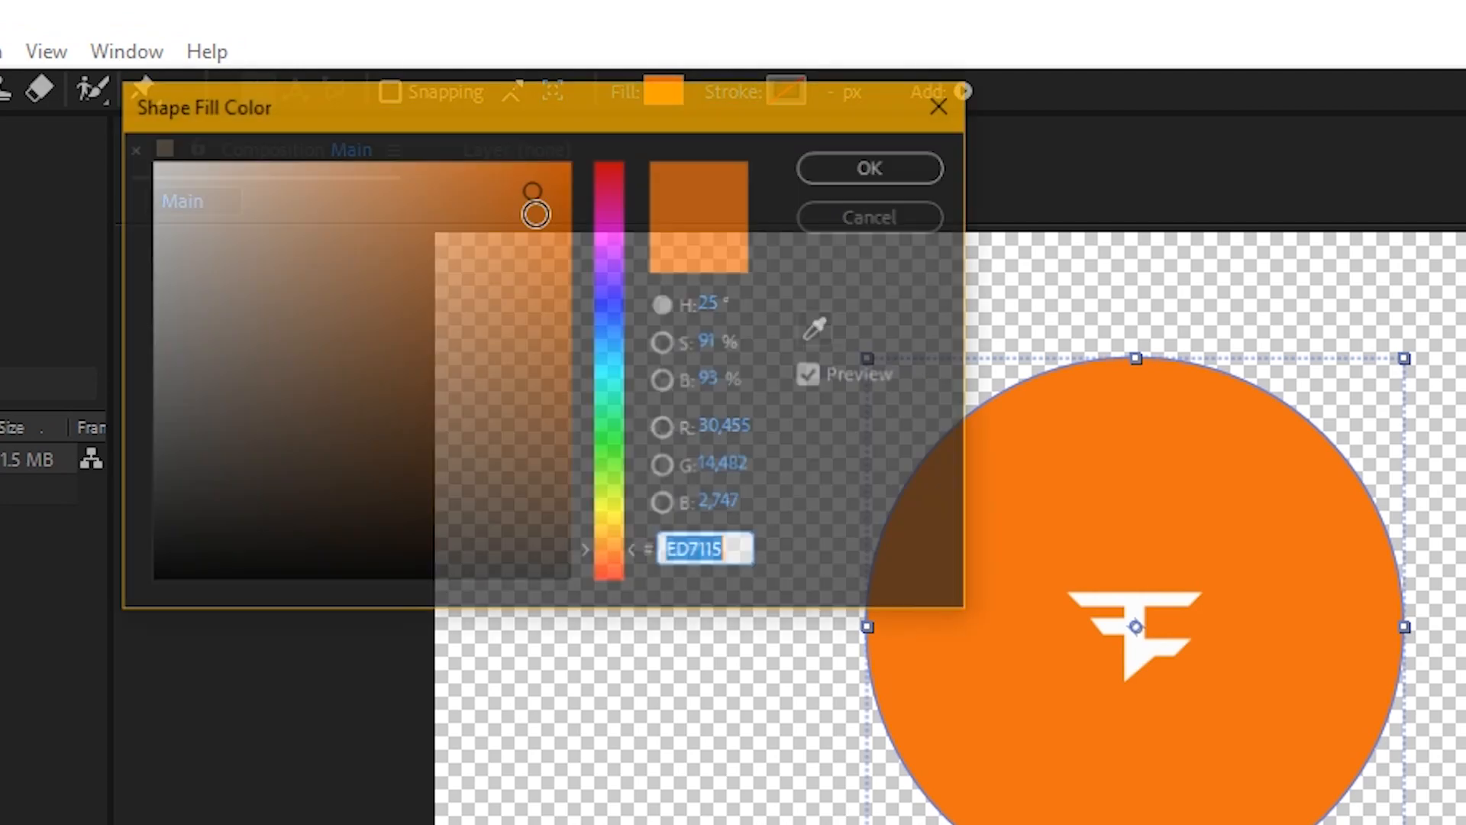
mouse_move(525, 191)
mouse_down()
mouse_move(442, 183)
mouse_move(491, 259)
mouse_move(524, 277)
mouse_up()
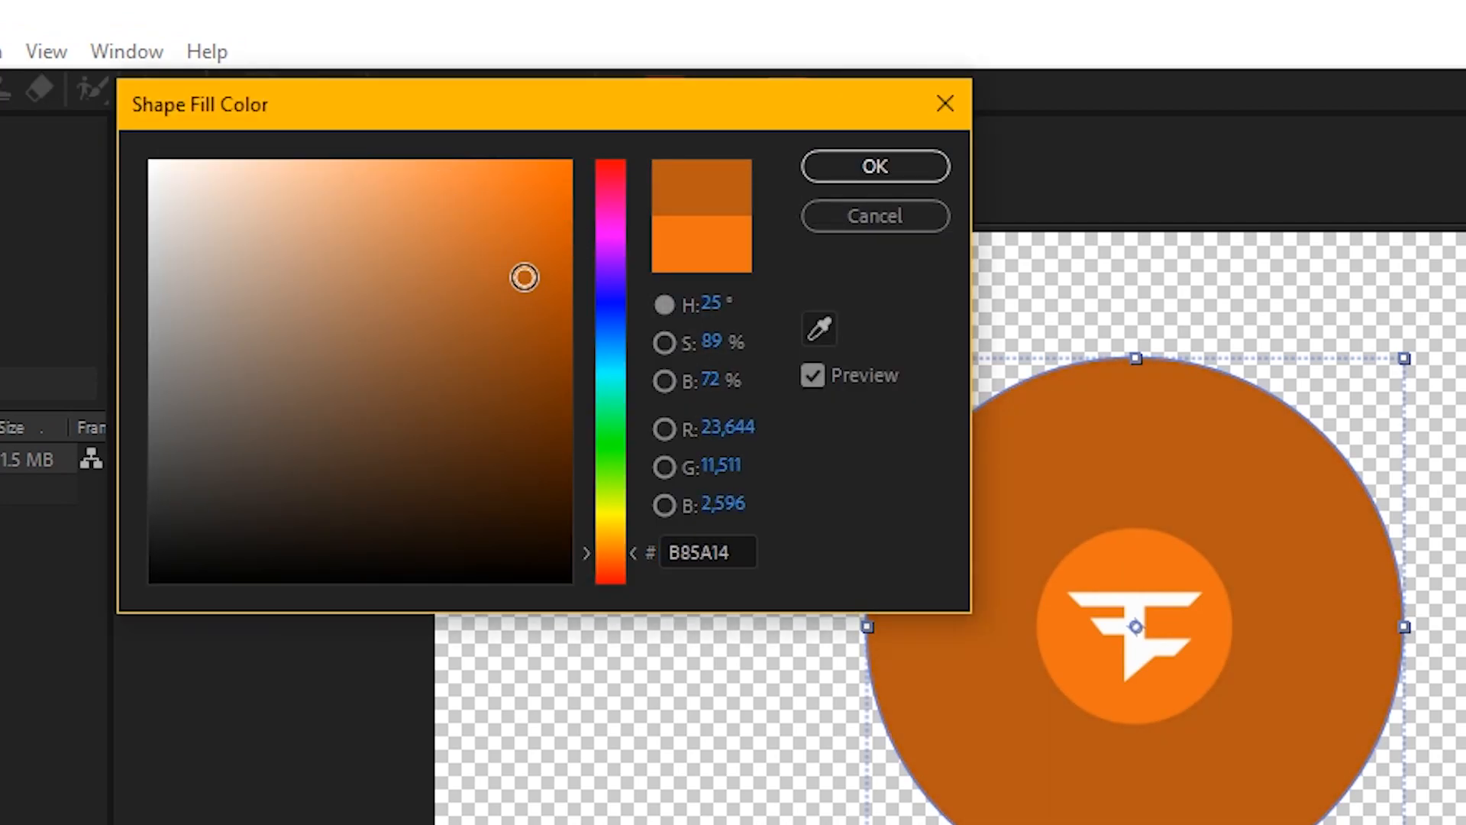
click(922, 168)
Play back the two-circle animation from the first frame and collapse Shape Layer 2's properties.
drag(651, 547, 340, 570)
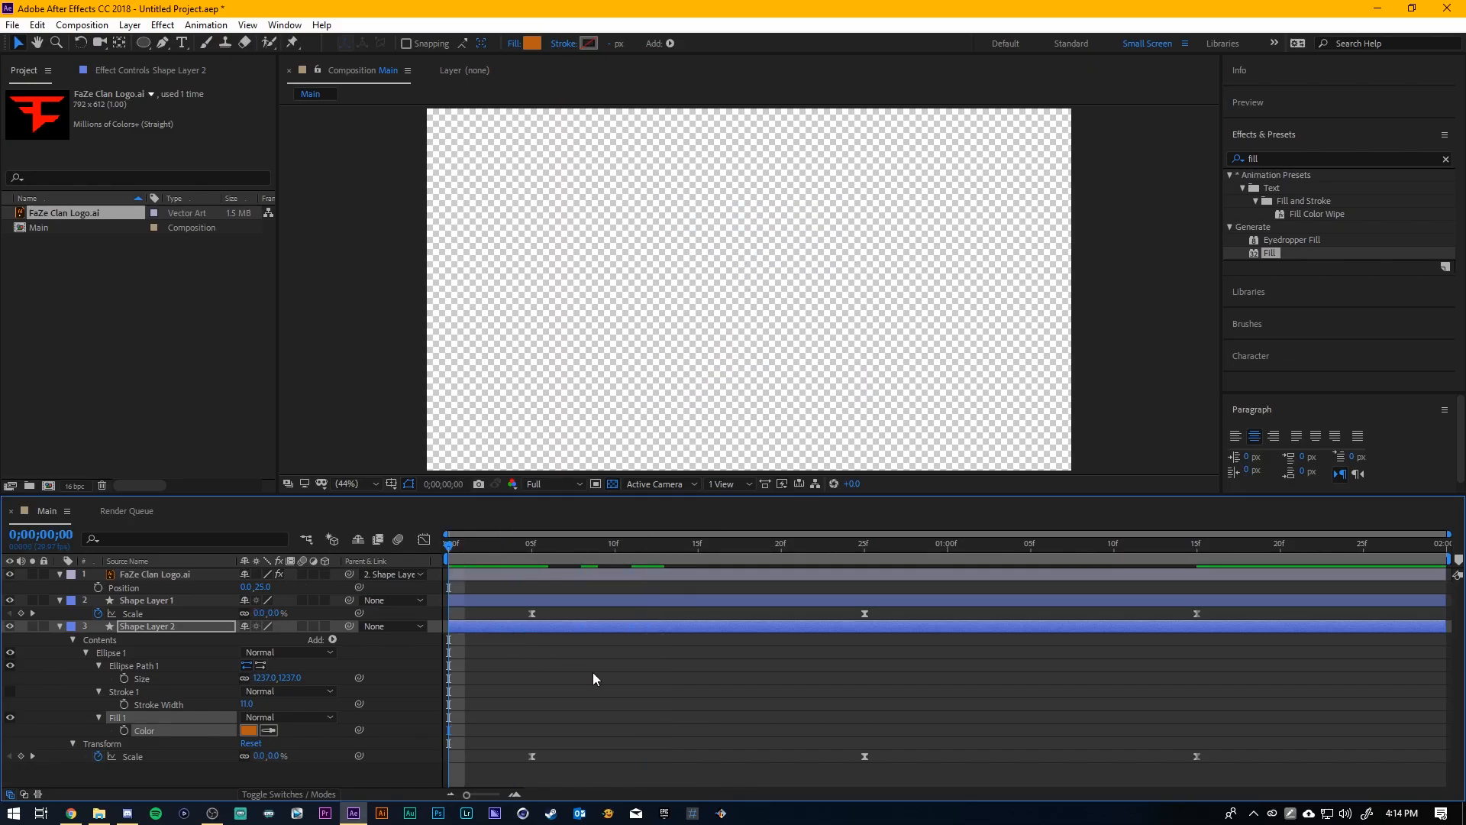
key(space)
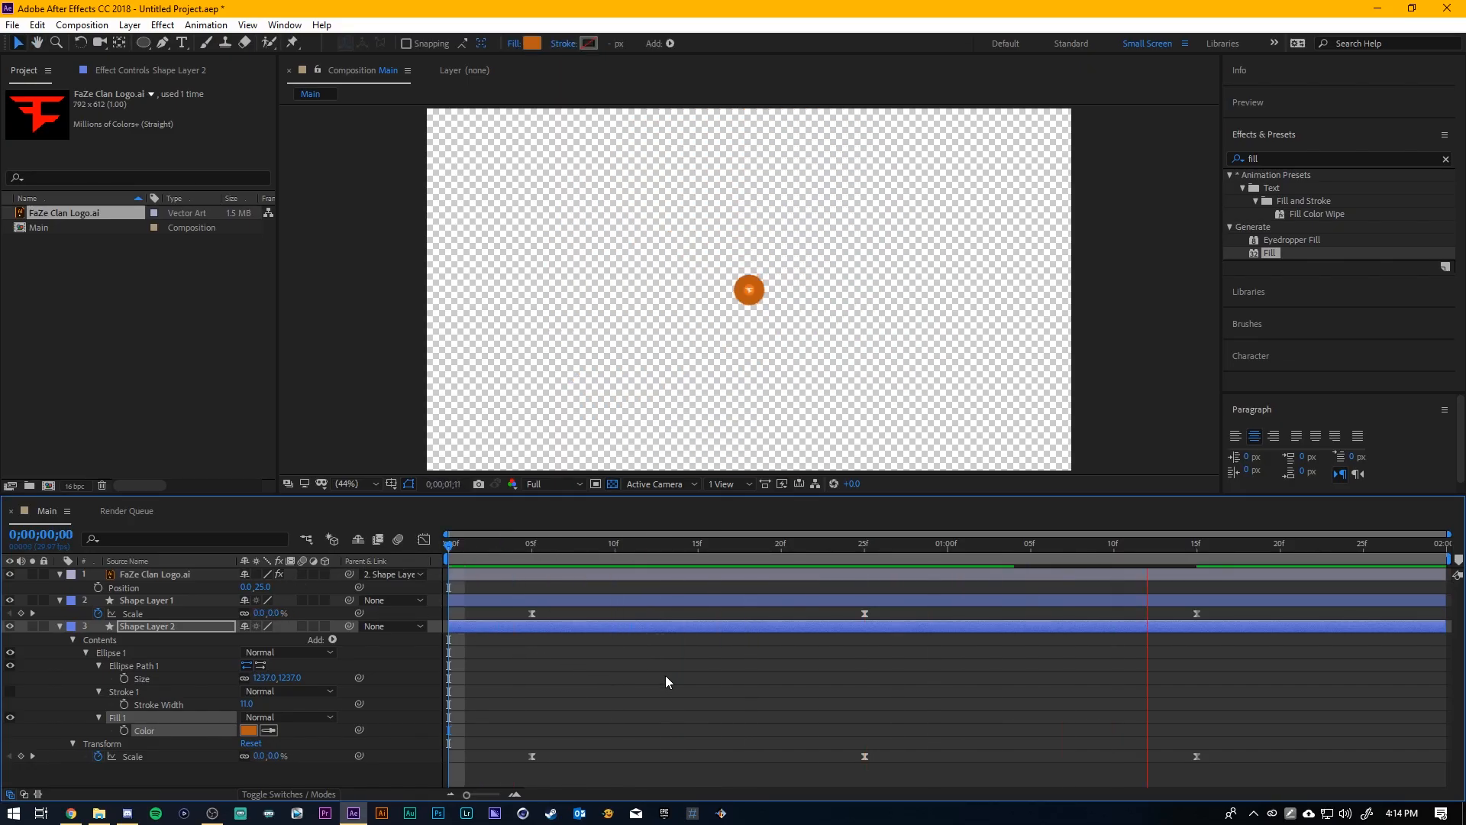
key(space)
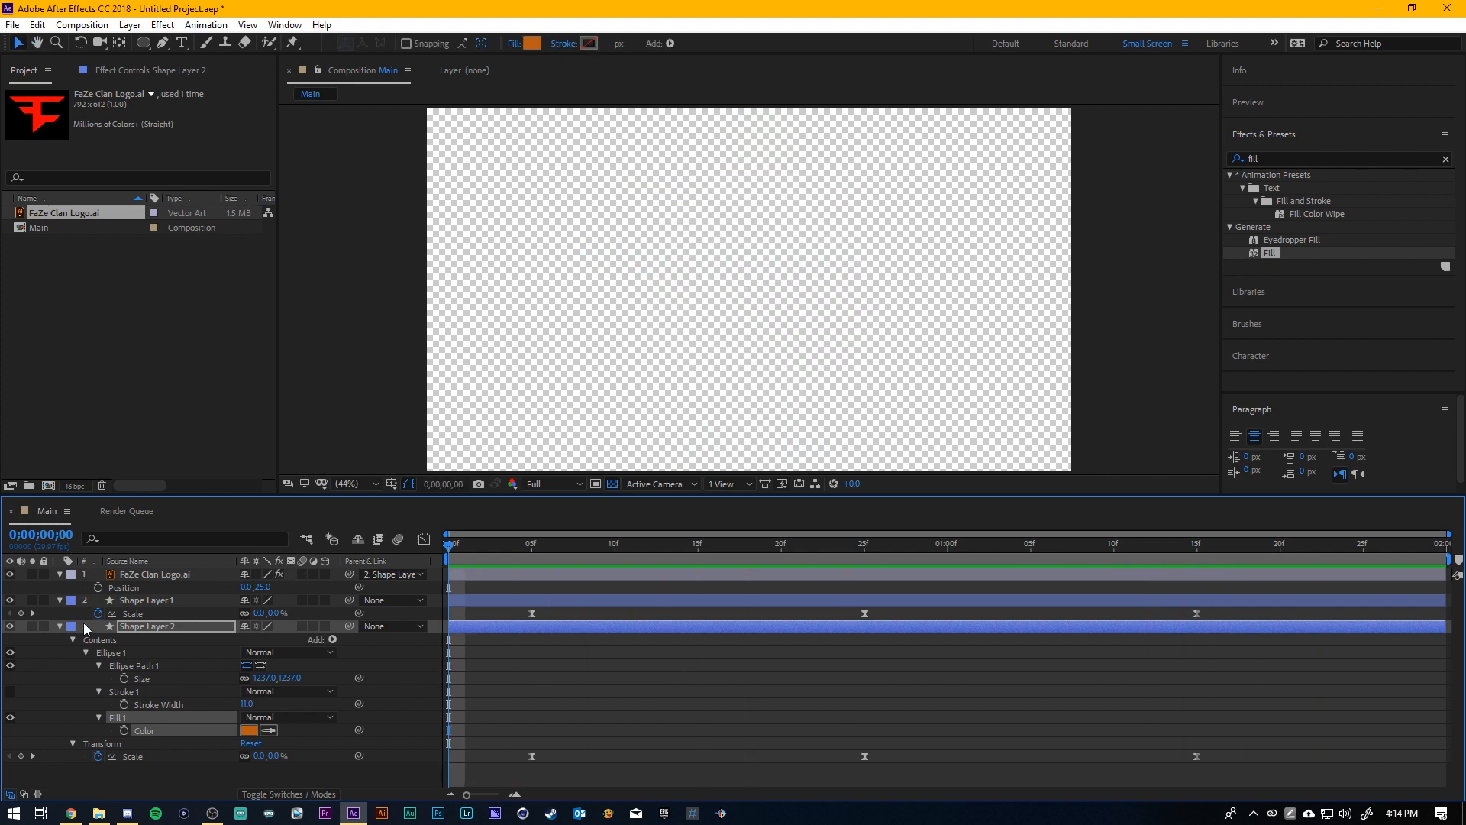
click(53, 622)
click(58, 626)
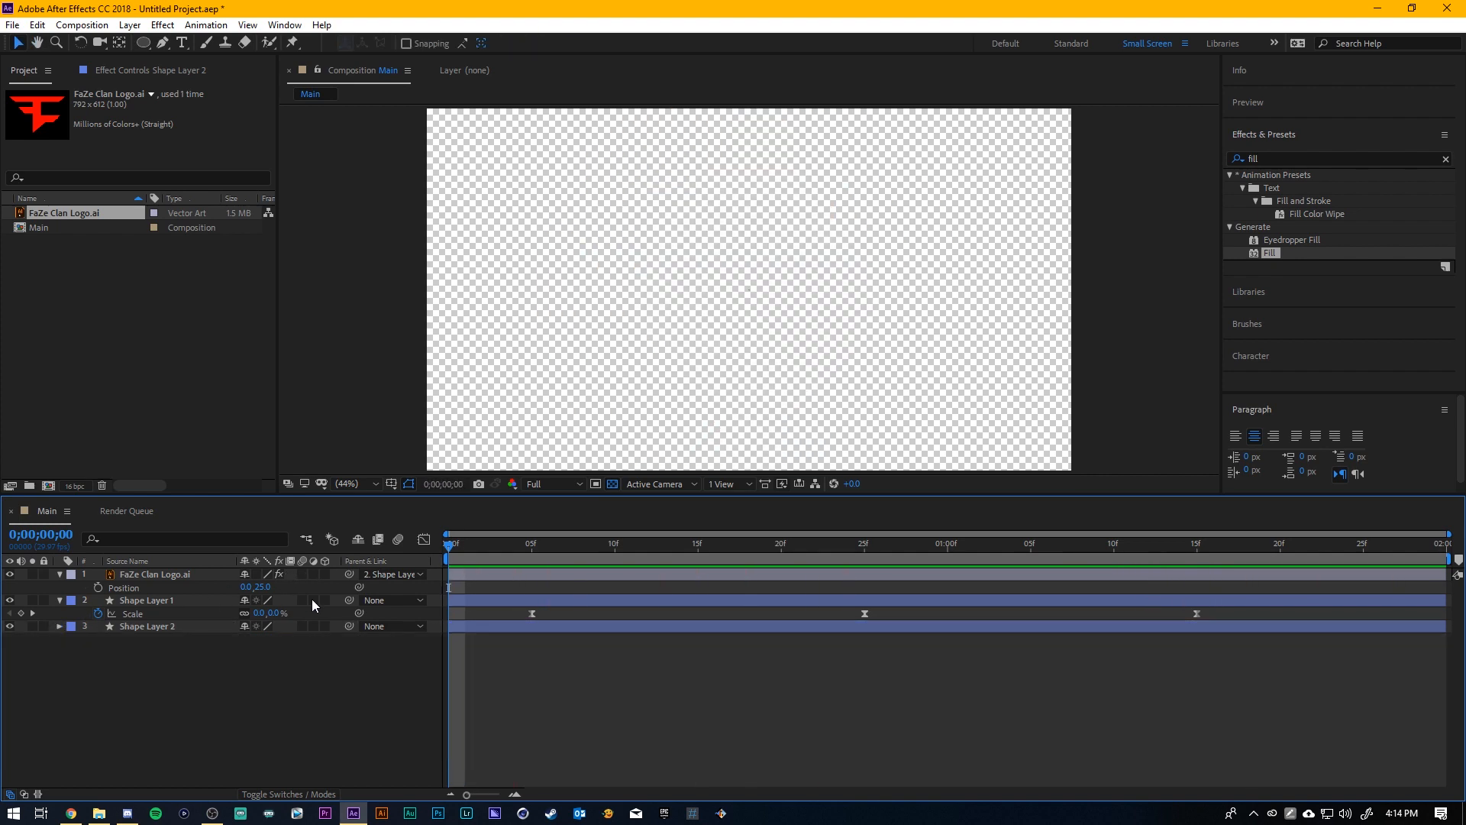
Duplicate Shape Layer 2 and place the copy beneath it in the layer stack.
click(158, 628)
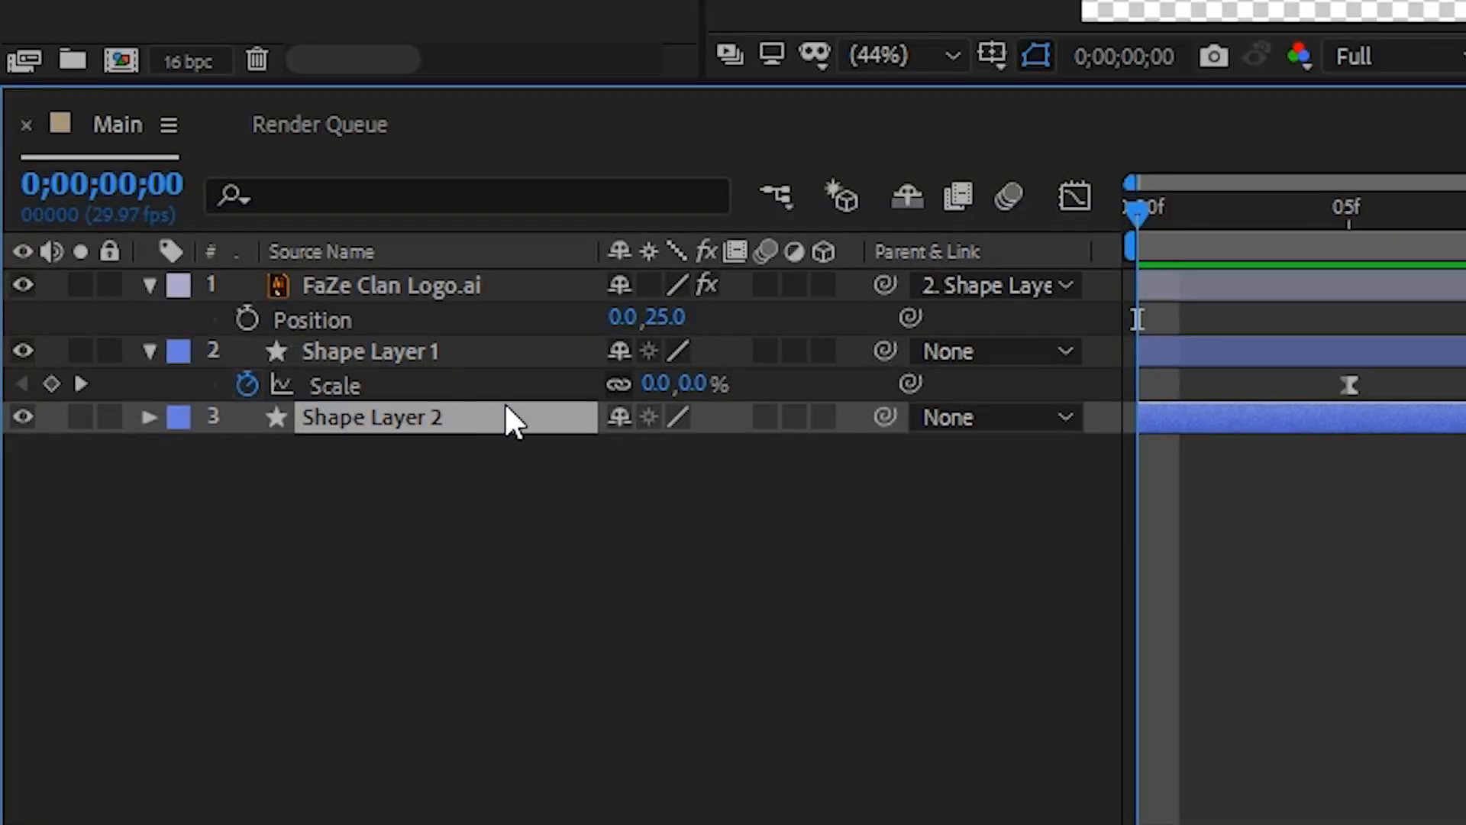
key(ctrl+d)
drag(414, 427, 432, 527)
Reveal Shape Layer 3's modified properties and enlarge its ellipse size to 1901 at 0;00;00;13.
key(u)
key(u)
key(space)
key(space)
drag(729, 582, 1465, 502)
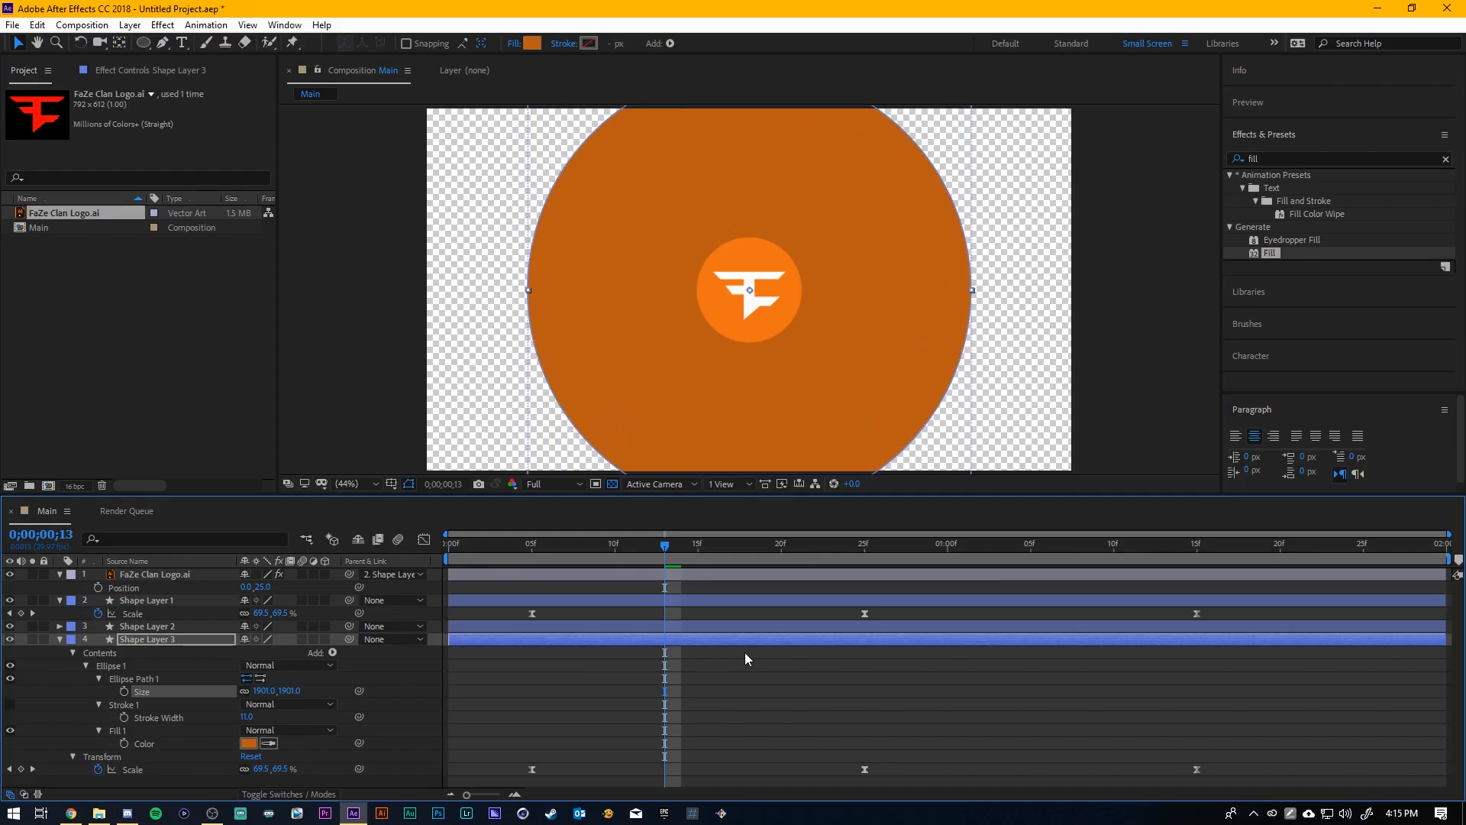
Set Shape Layer 3's fill color to the brown 793E13 and collapse all expanded layers.
click(206, 640)
click(532, 43)
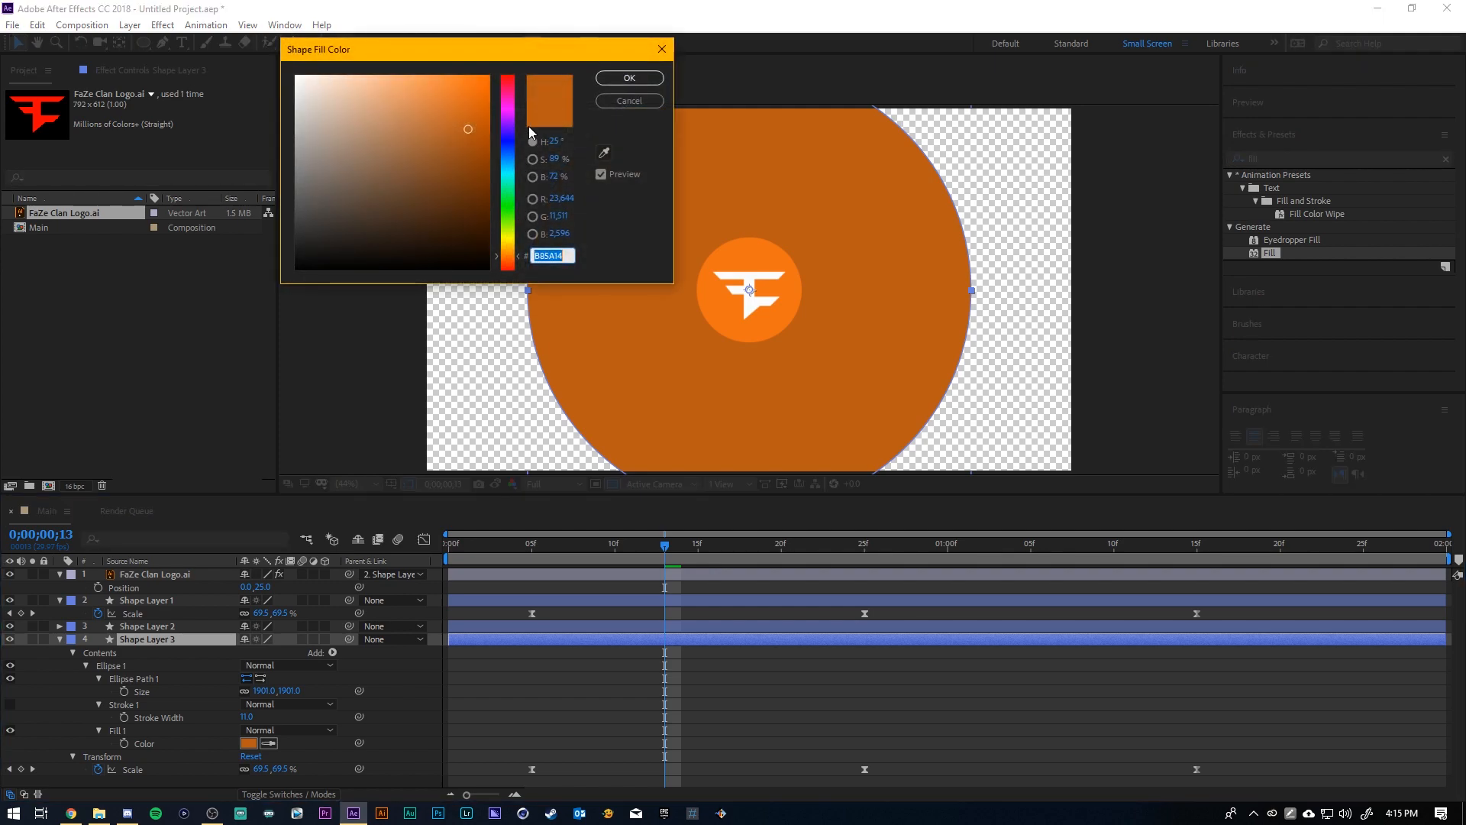
drag(467, 138, 459, 177)
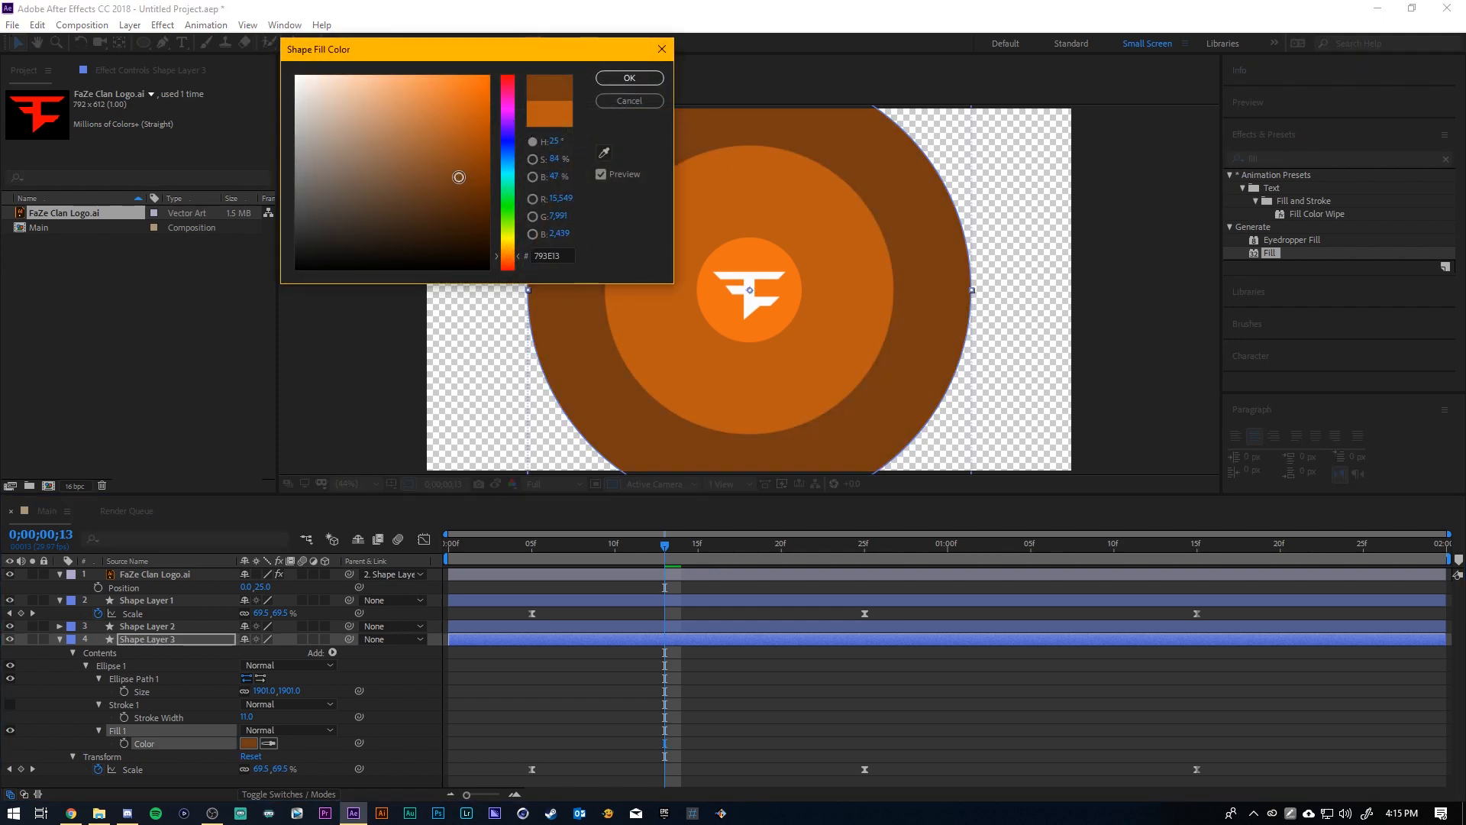
click(630, 78)
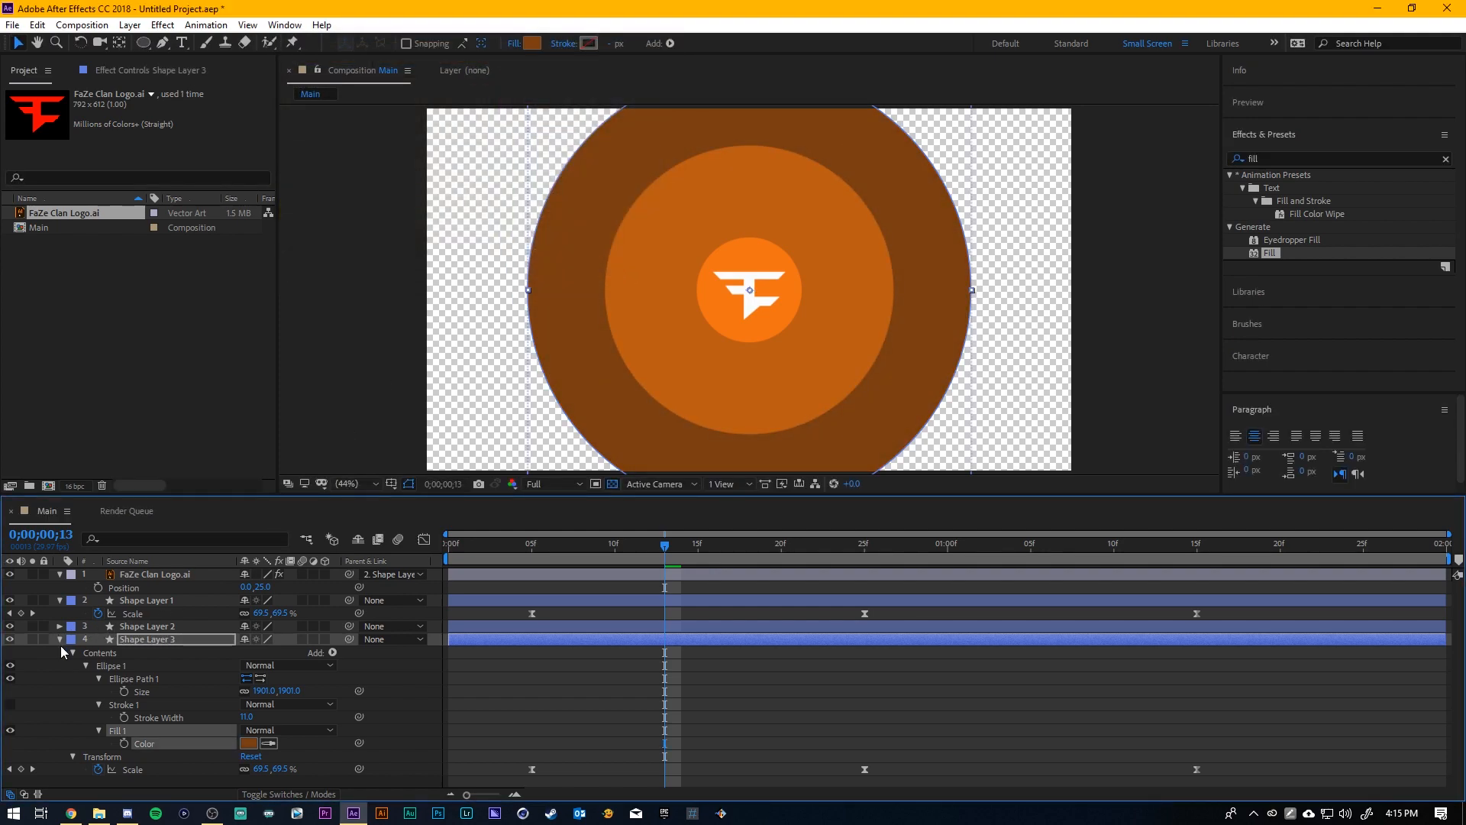
click(60, 639)
click(59, 601)
click(60, 574)
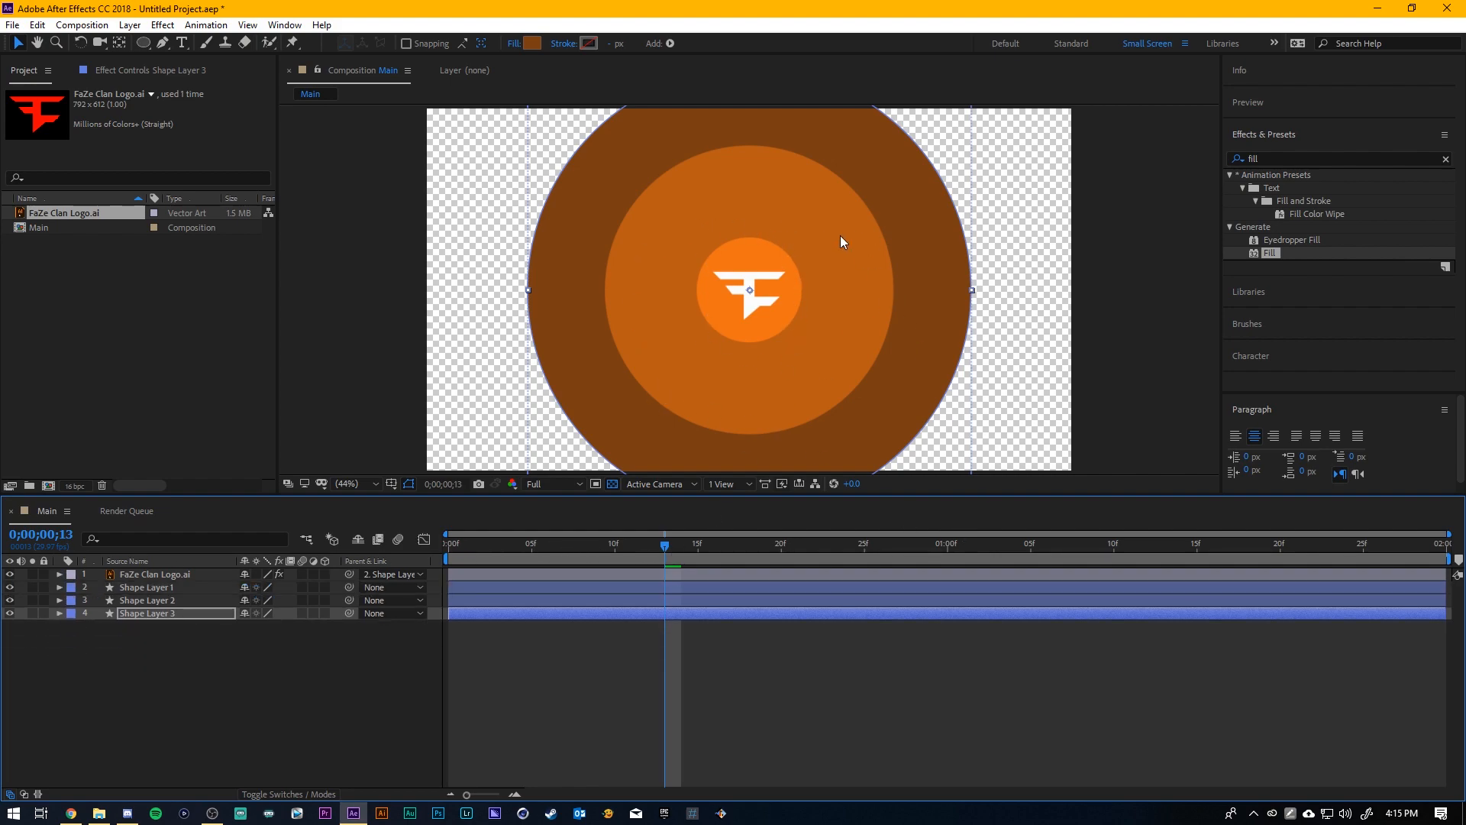
Duplicate Shape Layer 3 at 0;00;00;15 and place the copy at the bottom of the layer stack.
mouse_move(696, 552)
mouse_down()
mouse_move(964, 552)
mouse_move(699, 552)
mouse_up()
click(180, 630)
click(190, 617)
key(ctrl+d)
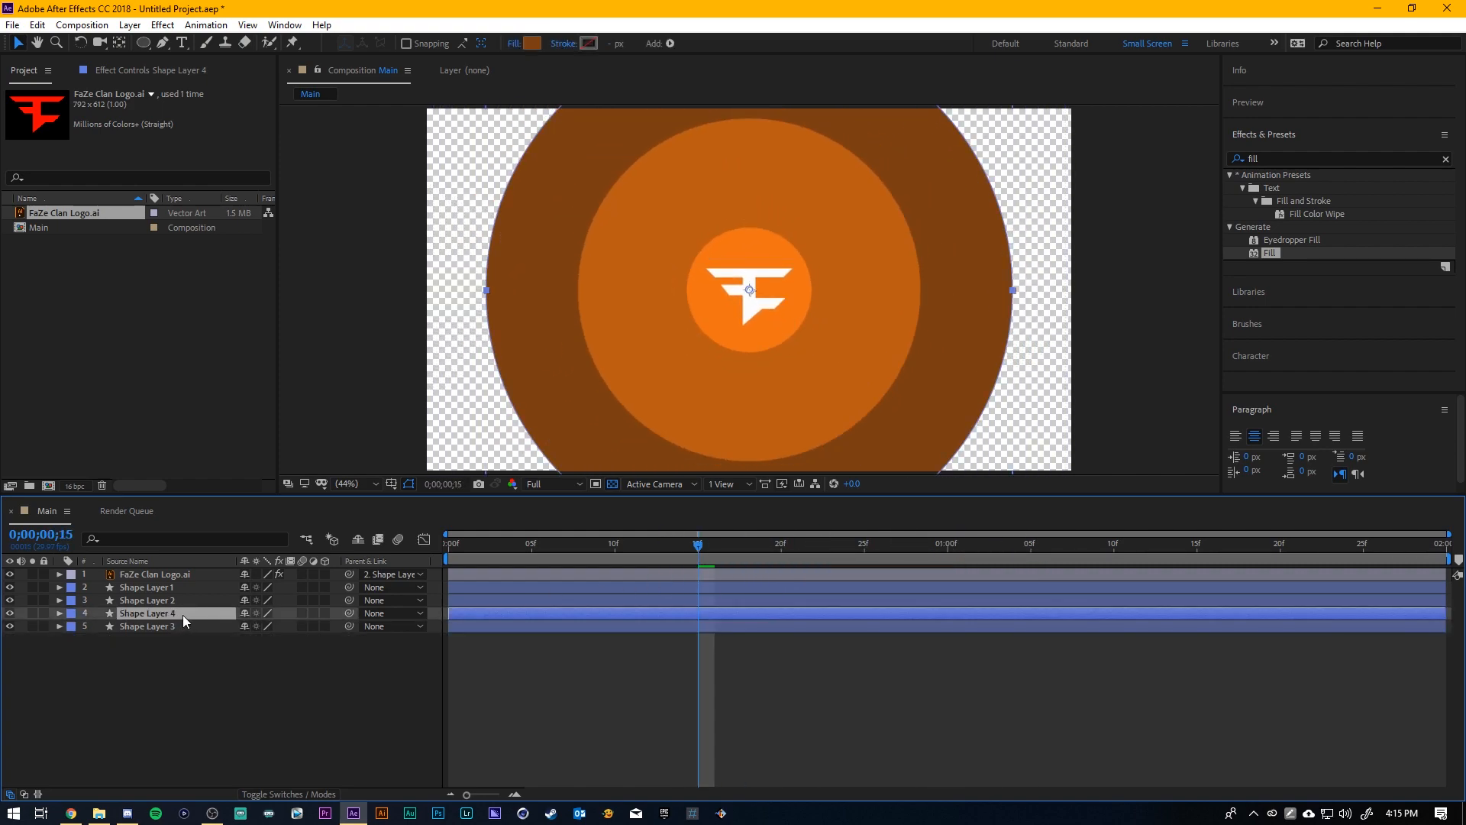
drag(182, 616, 200, 639)
Enlarge Shape Layer 4's ellipse until it fully covers the frame at 0;00;00;25.
key(u)
key(u)
drag(296, 669, 504, 669)
click(860, 556)
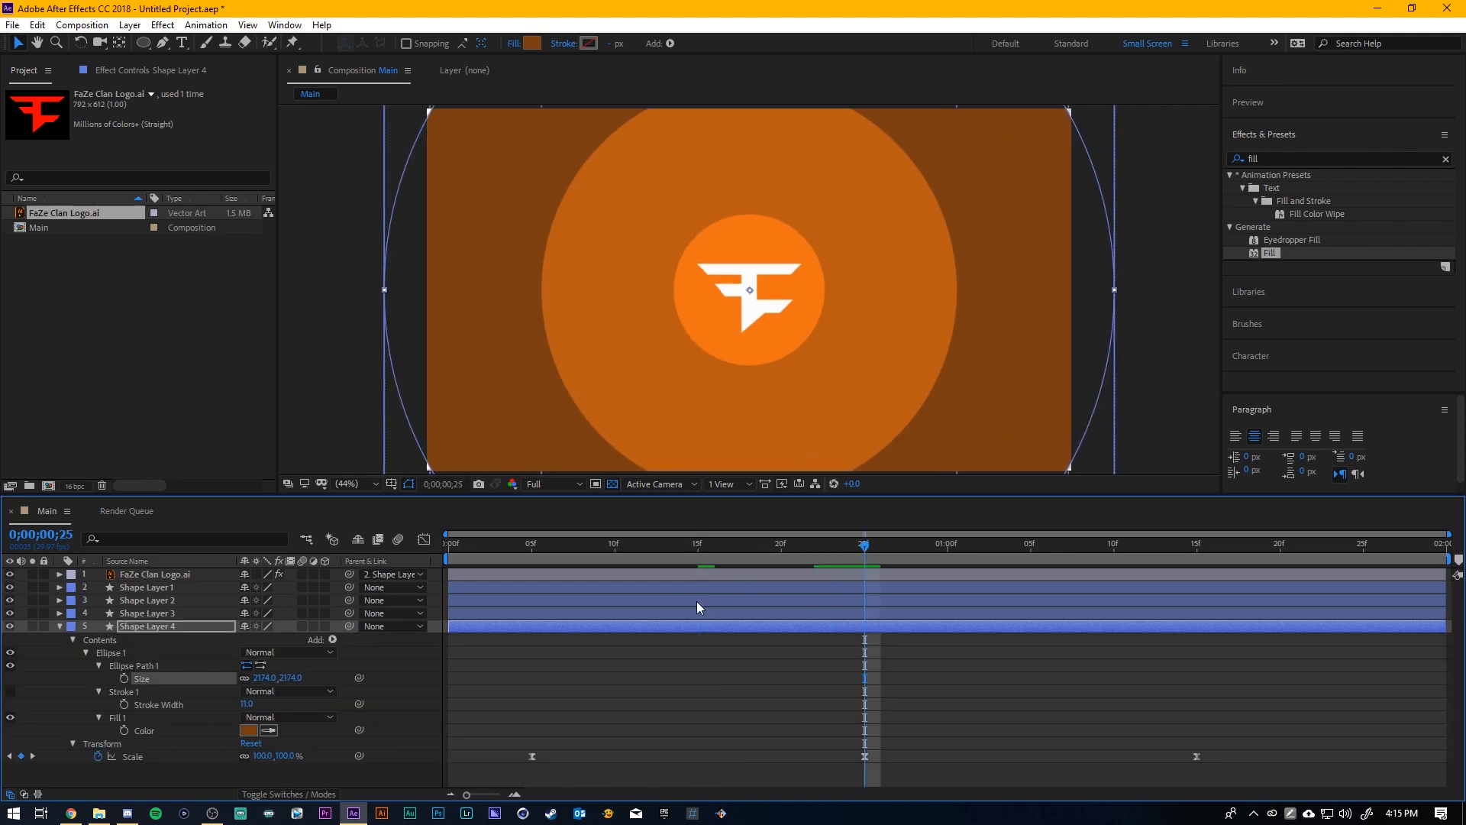
drag(288, 678, 486, 677)
Collapse Shape Layer 4's properties and set its fill color to a darker brown.
click(61, 626)
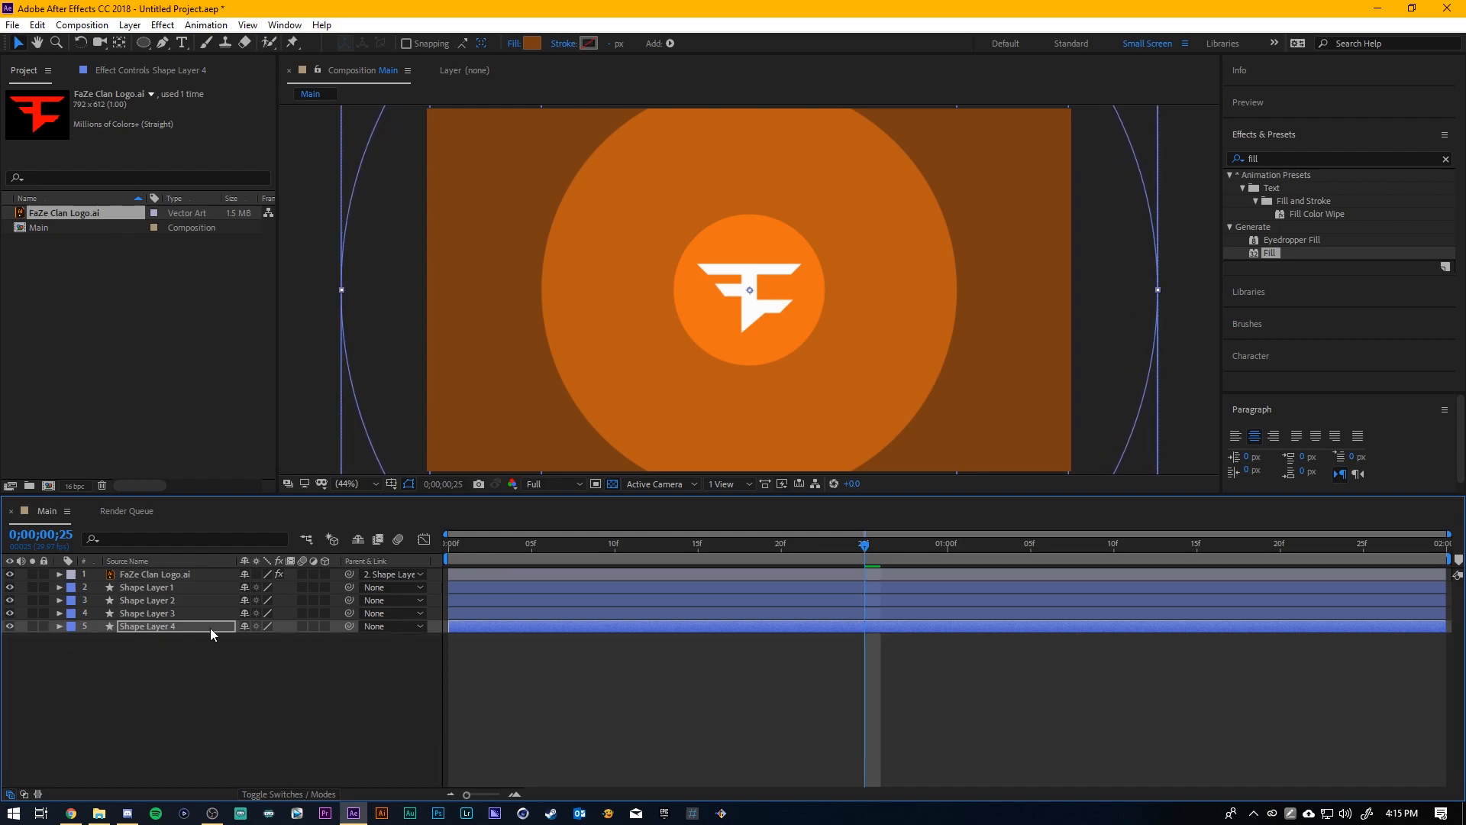
click(532, 43)
drag(484, 181, 461, 202)
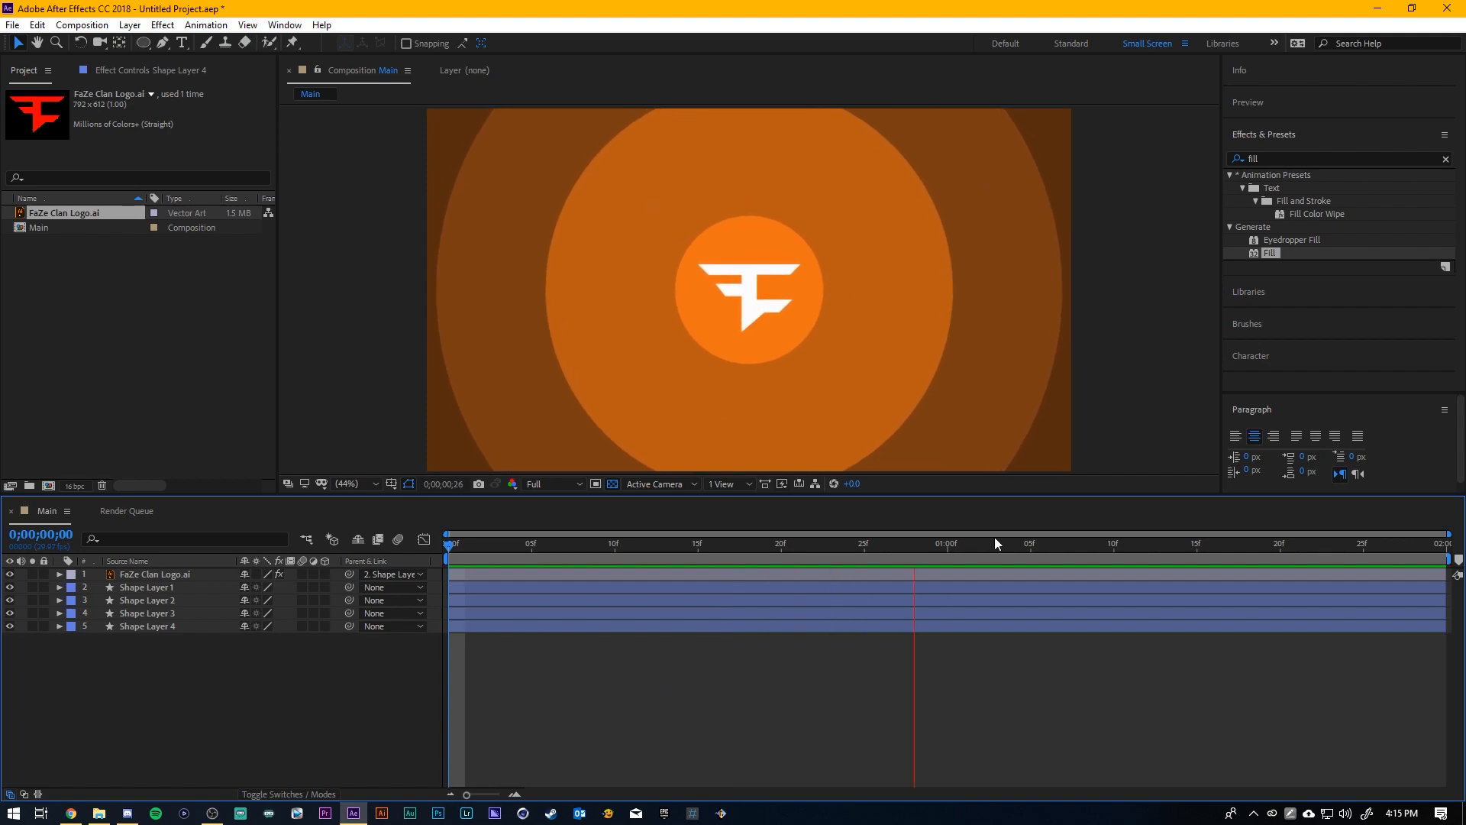
Scrub through the layered circle animation to 0;00;00;23, comparing it with the transparency grid off and on.
drag(982, 556, 880, 589)
click(613, 487)
drag(565, 544, 827, 556)
click(612, 487)
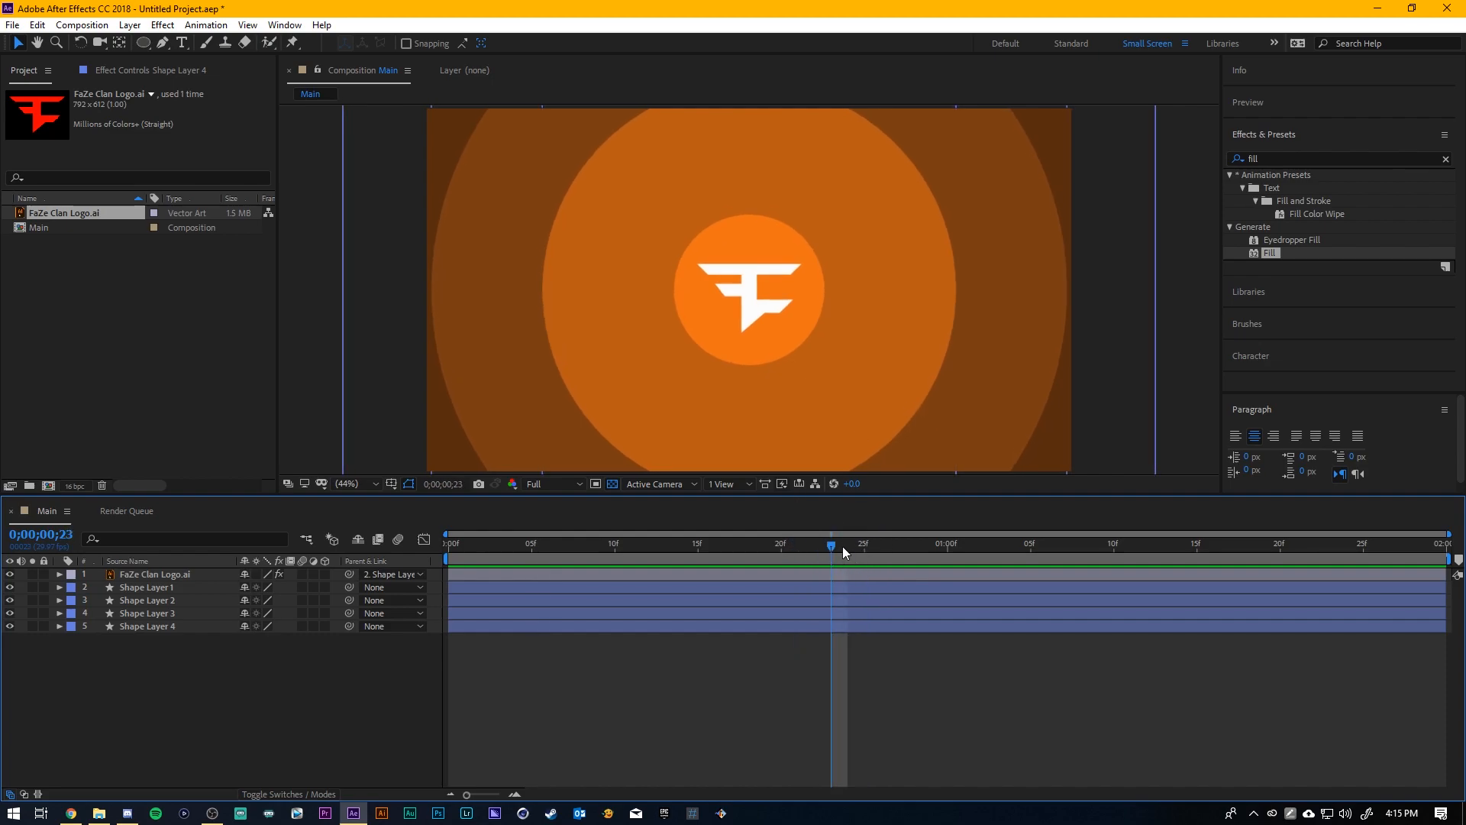
End the work area at 0;00;01;19, trim the composition to it, and play back the result.
click(980, 544)
drag(1069, 552, 1260, 557)
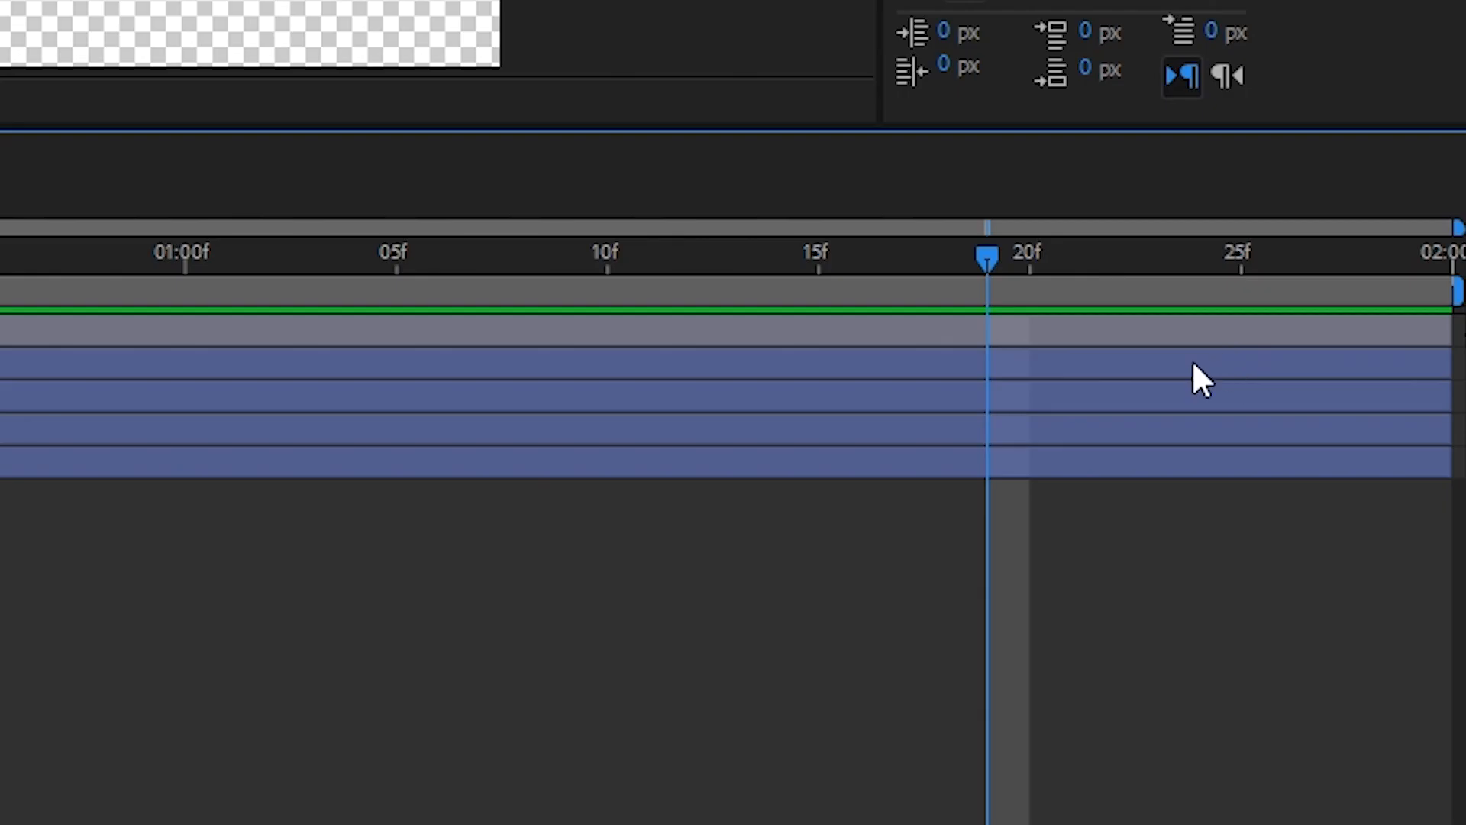
key(n)
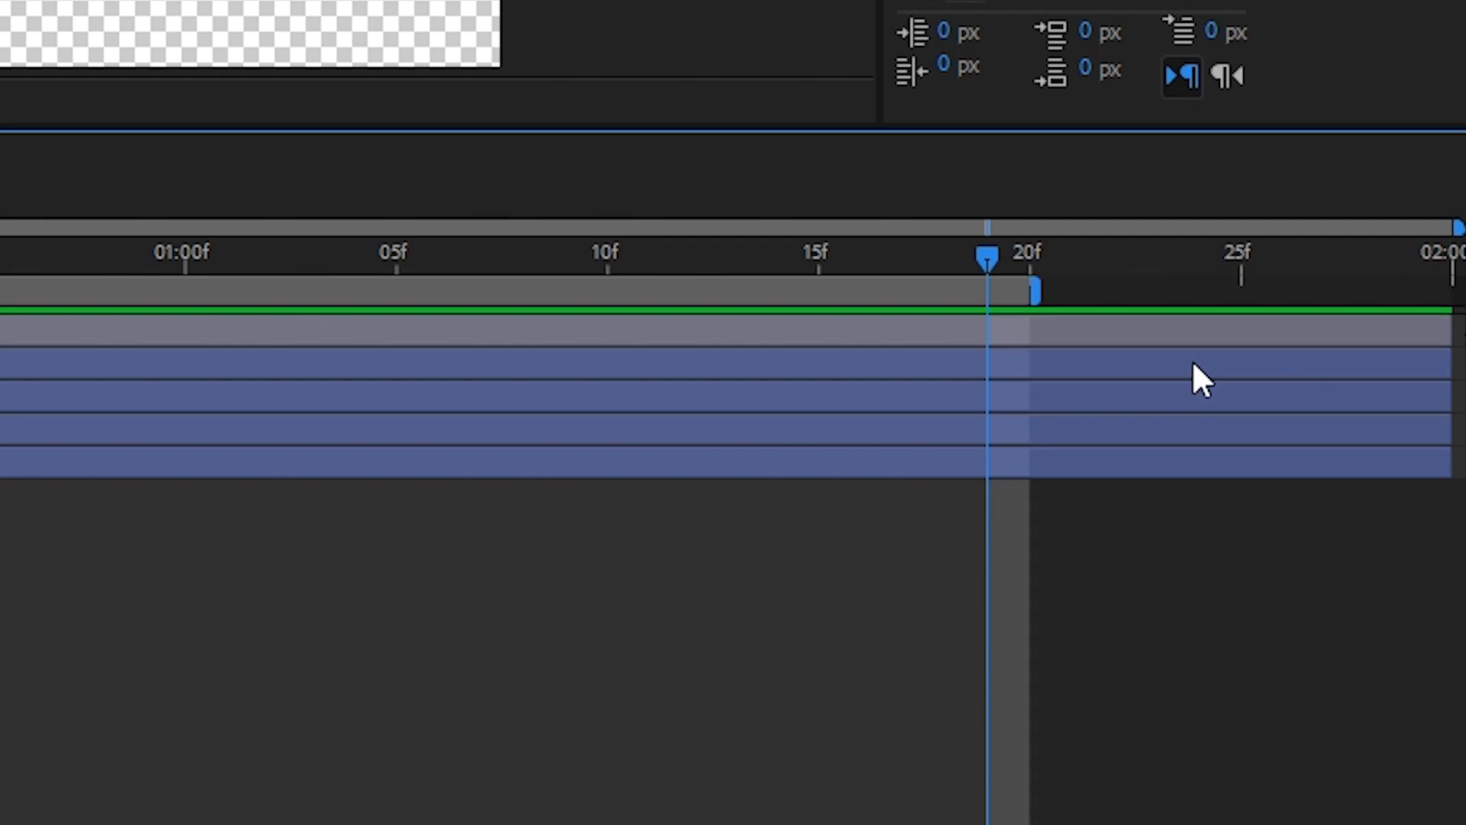
click(77, 25)
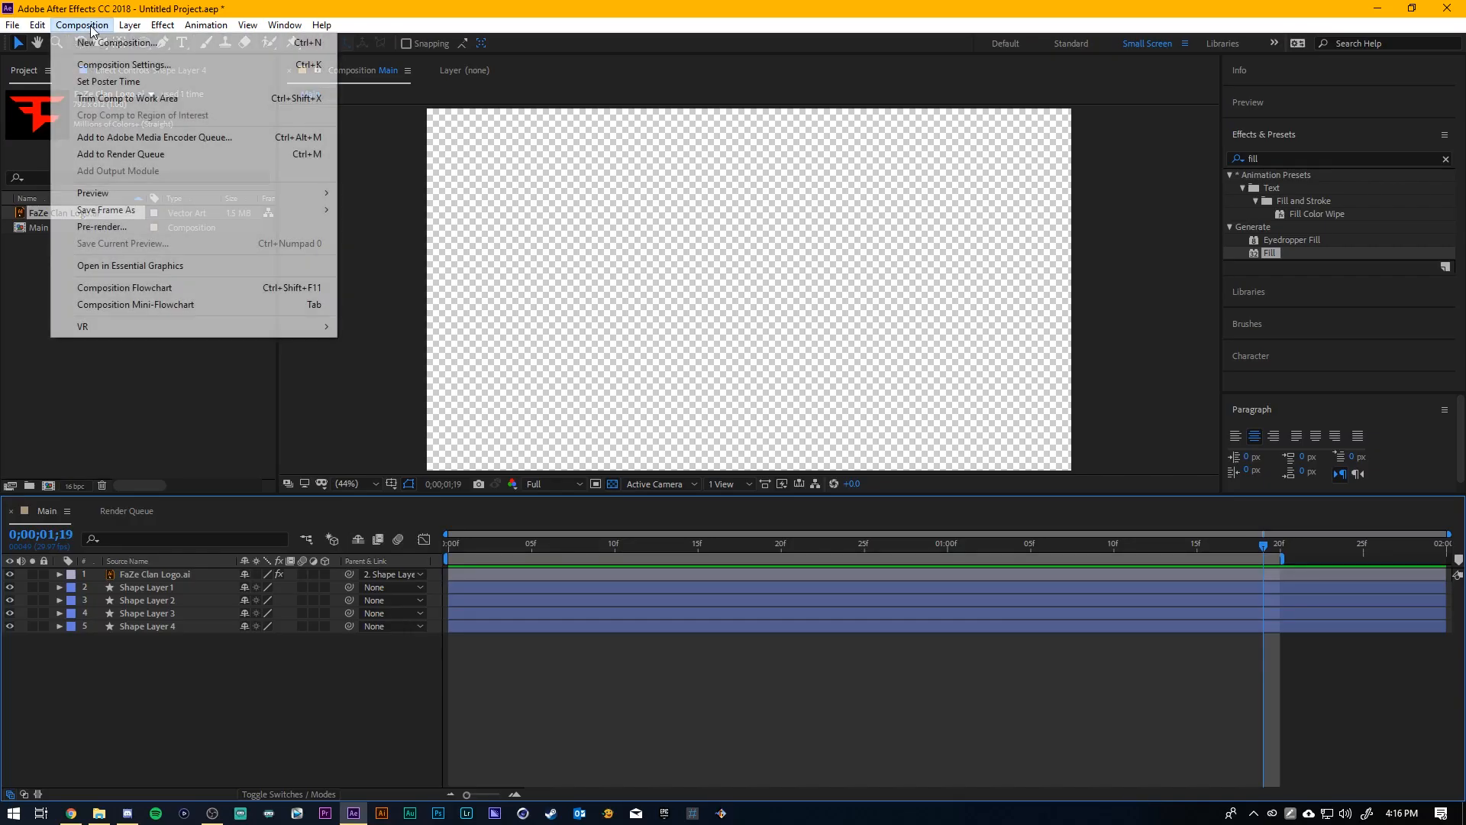
click(146, 99)
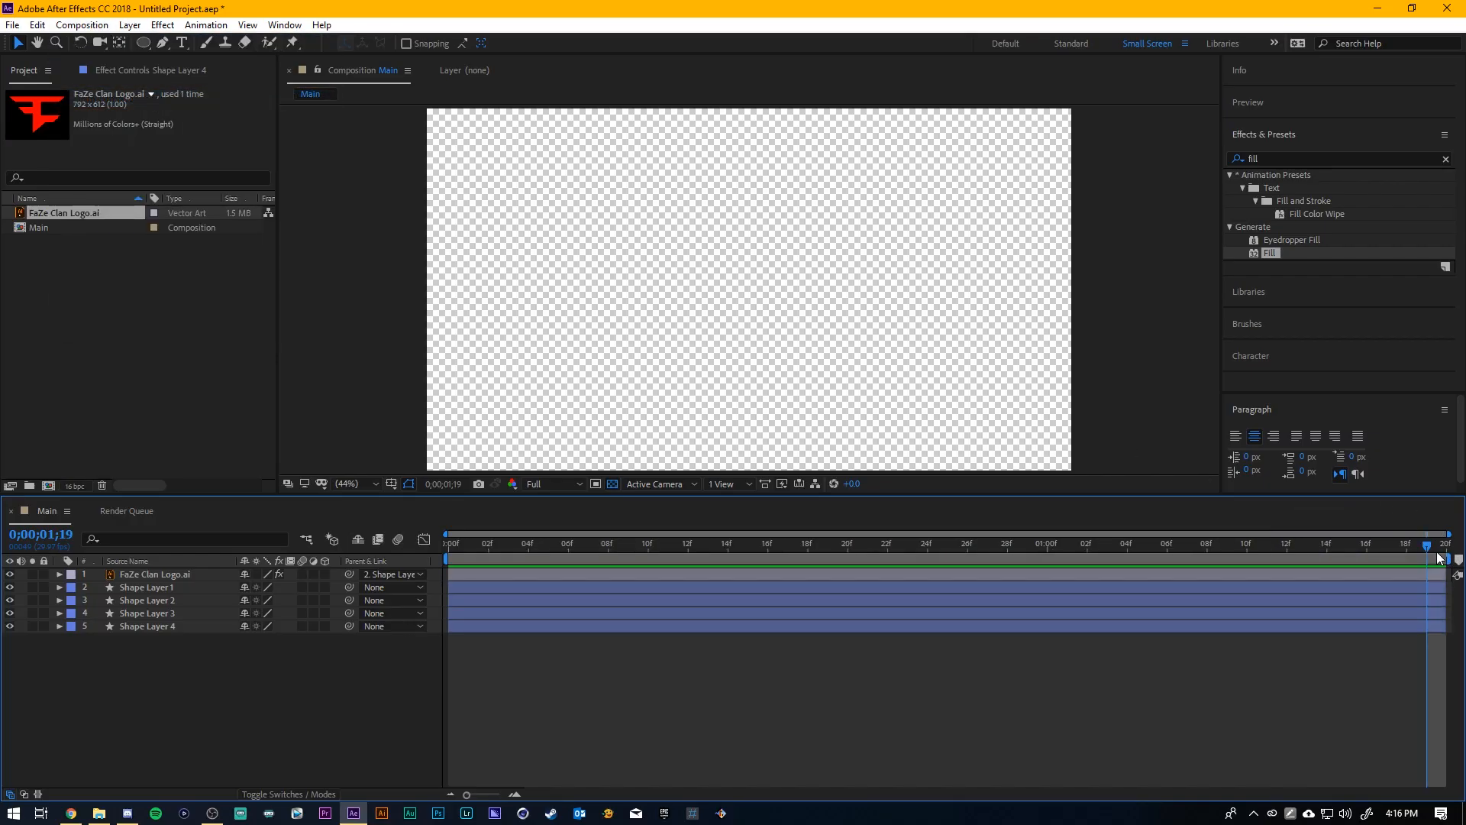
key(space)
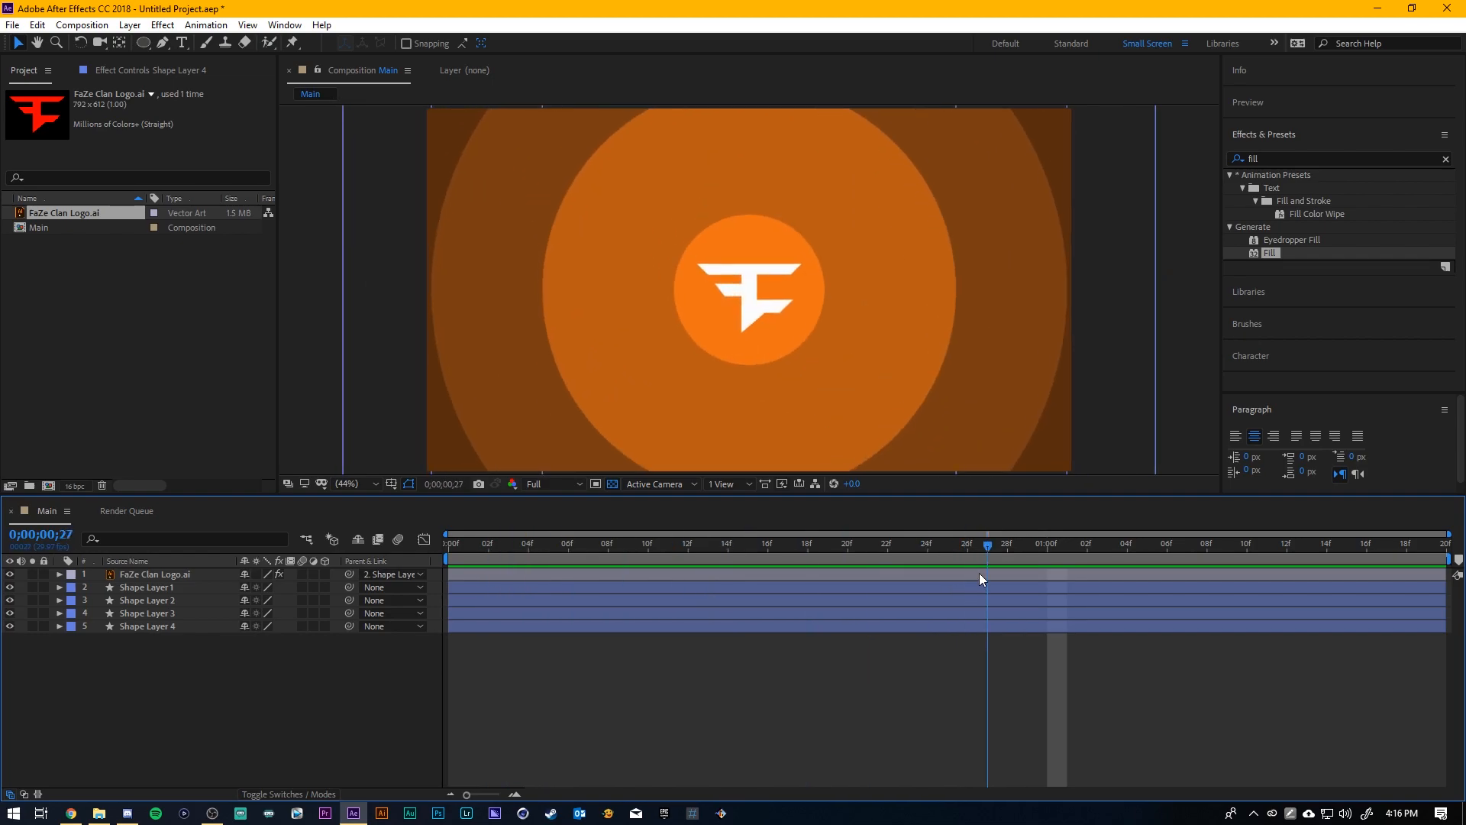
Scrub the circle animation forward to 0;00;01;09 and back to 0;00;00;18 to review the transition.
drag(979, 579, 1230, 602)
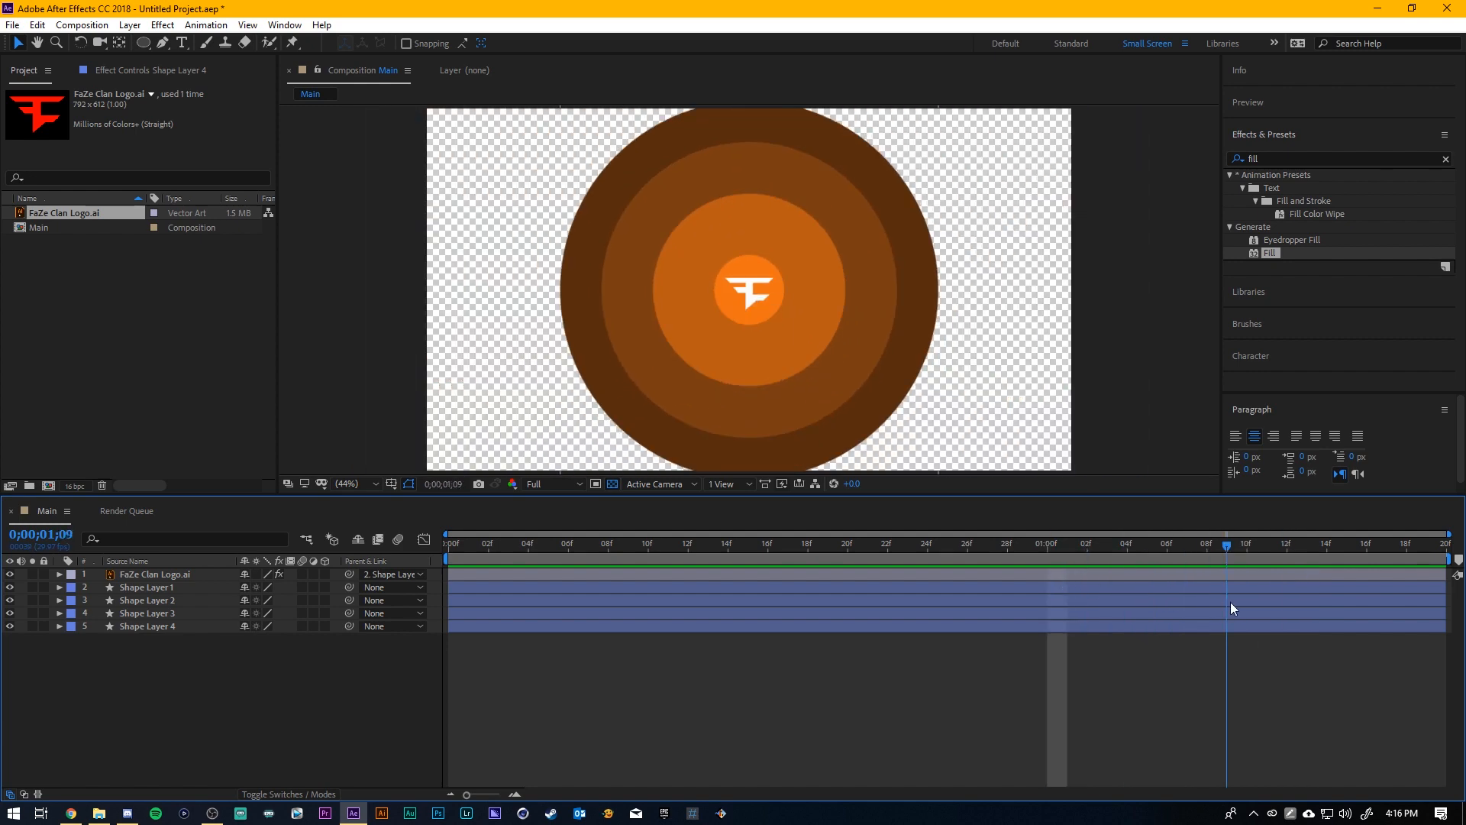
mouse_move(1231, 602)
mouse_down()
mouse_move(920, 602)
mouse_move(790, 580)
mouse_move(1093, 576)
mouse_move(576, 580)
mouse_move(1222, 579)
mouse_up()
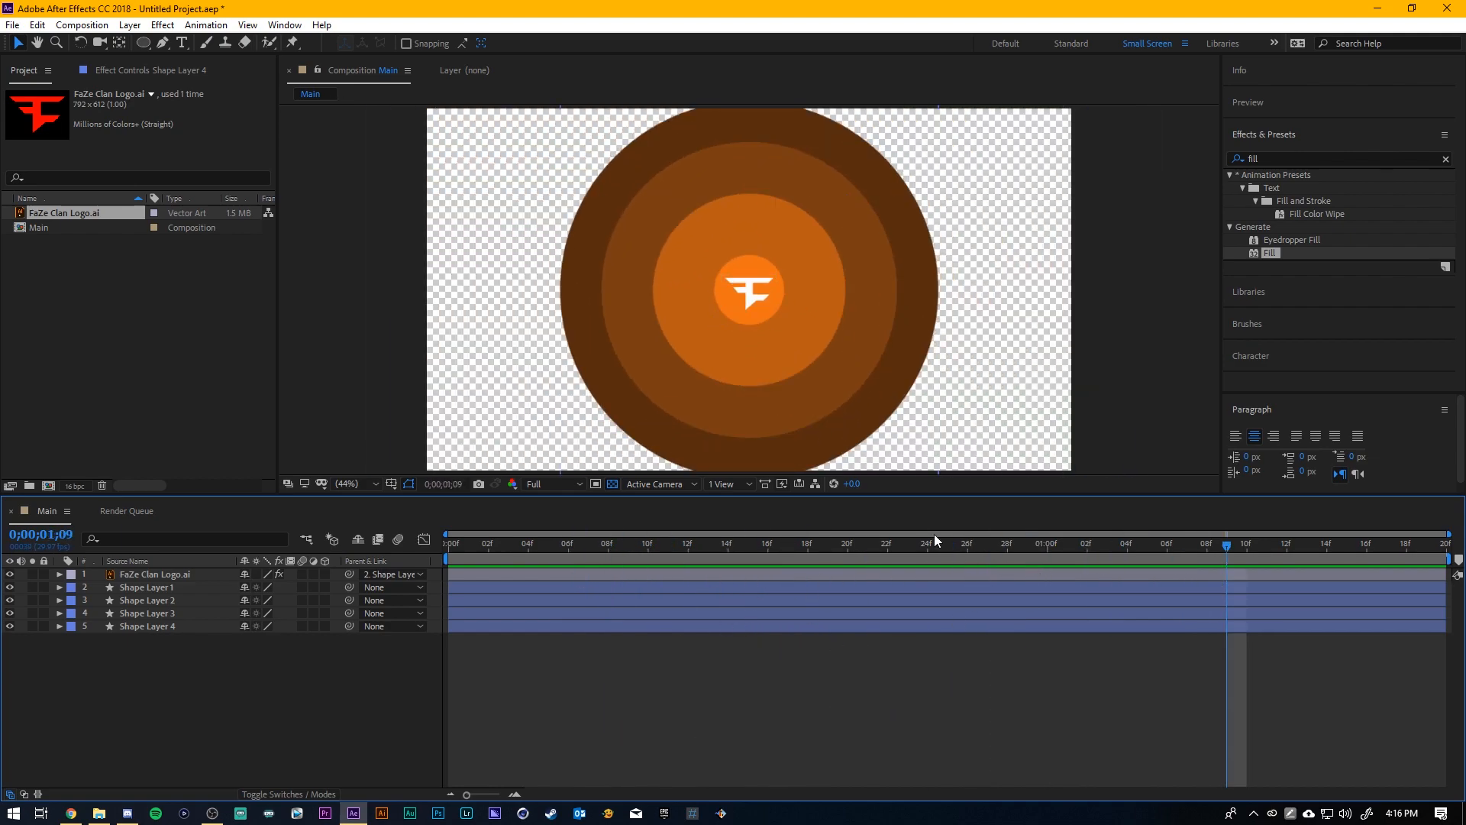
drag(954, 544, 808, 544)
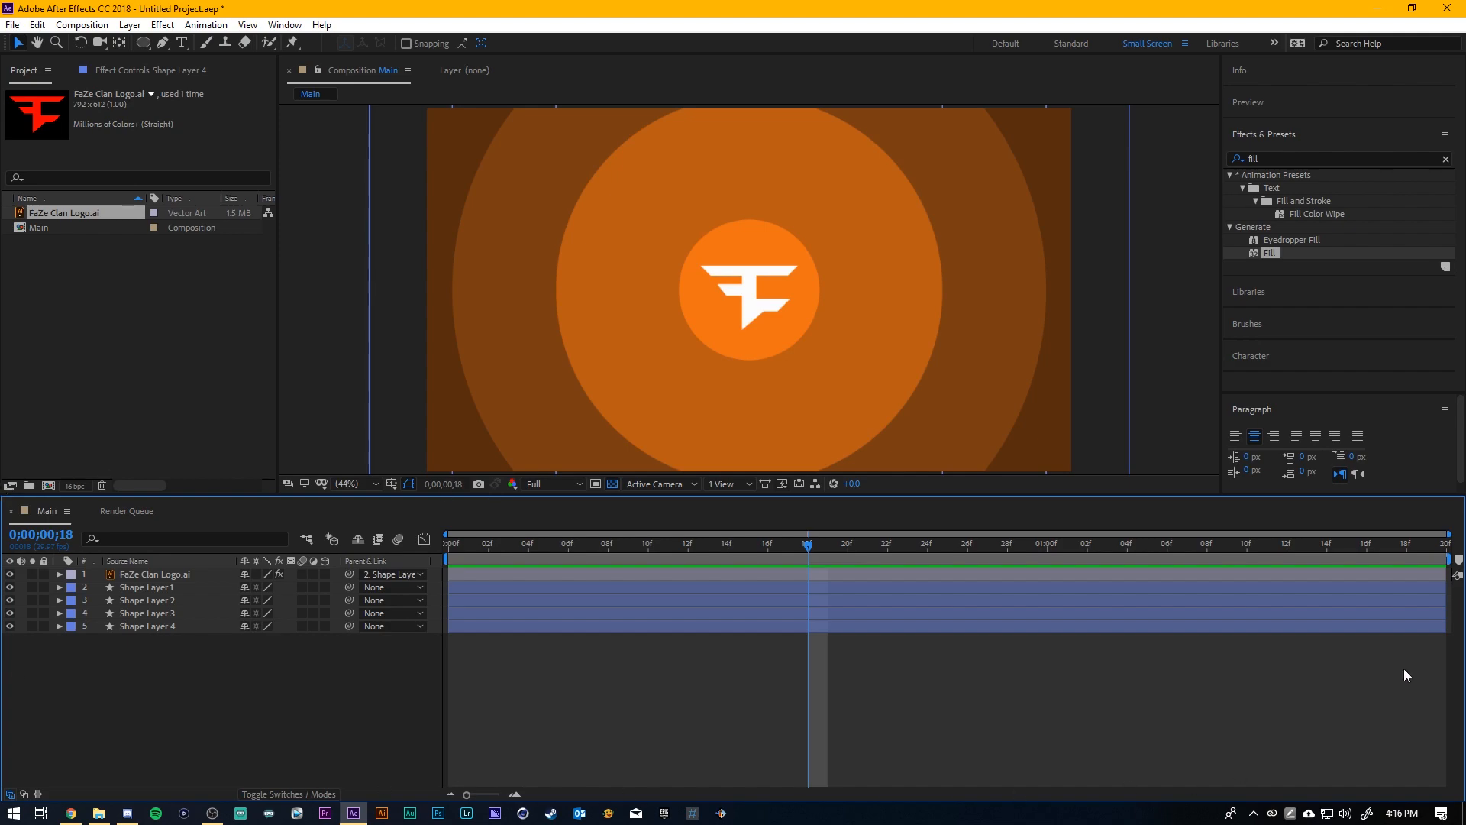
Send the Main composition to Adobe Media Encoder, switch there, and remove the old walkthrough video job from the queue.
click(77, 25)
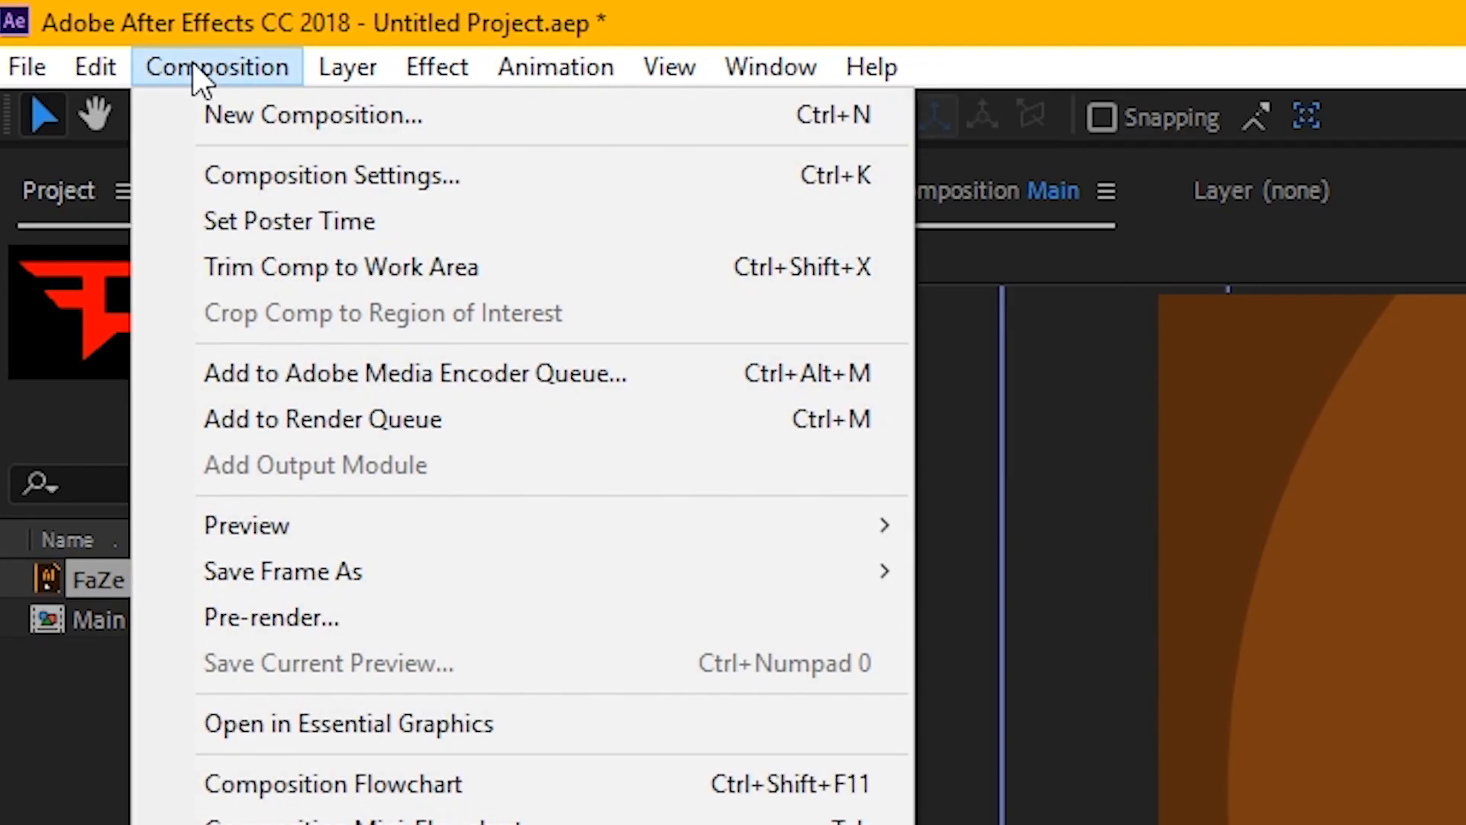
click(534, 383)
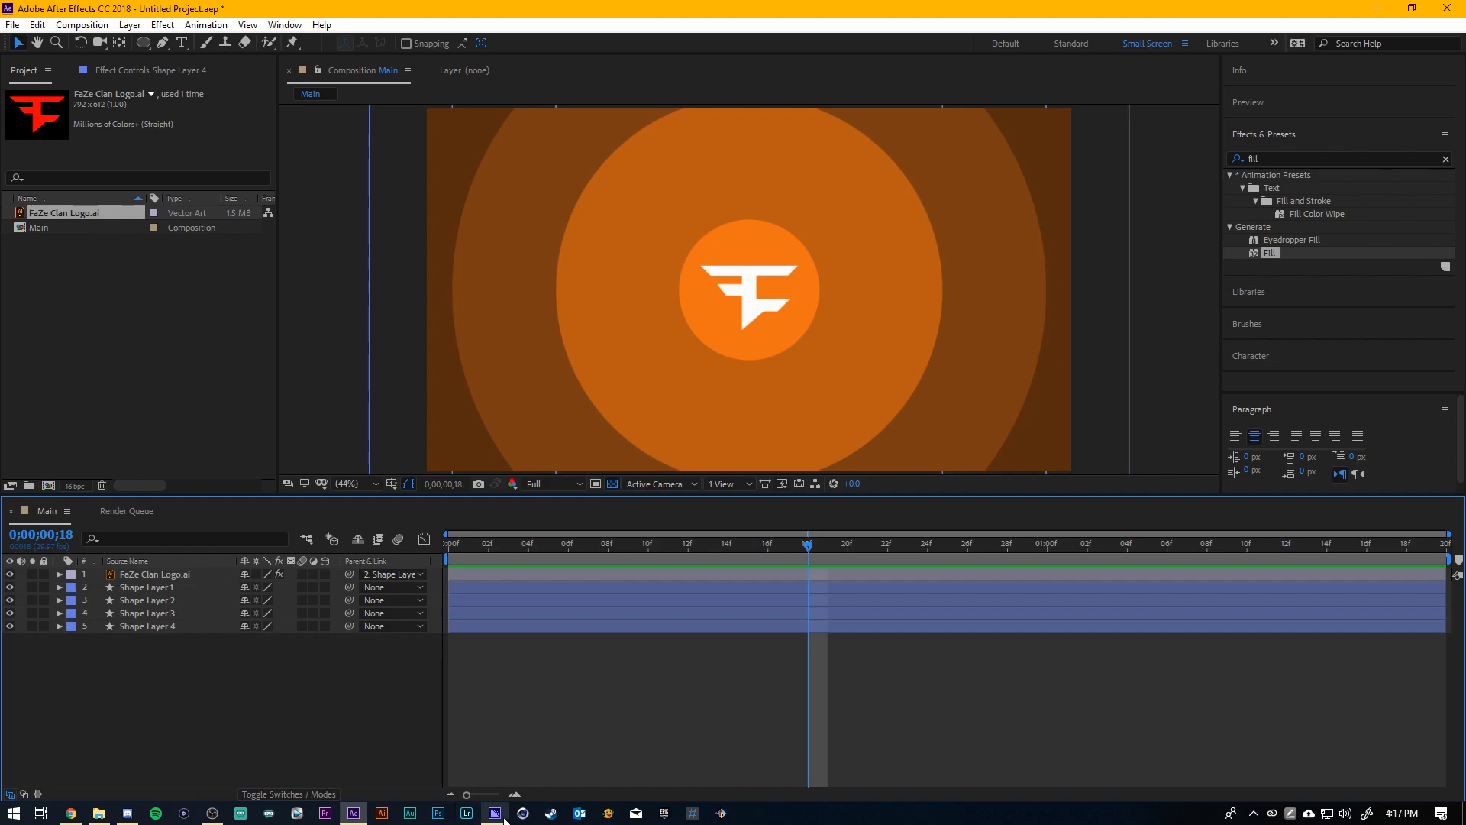
mouse_move(495, 813)
click(493, 769)
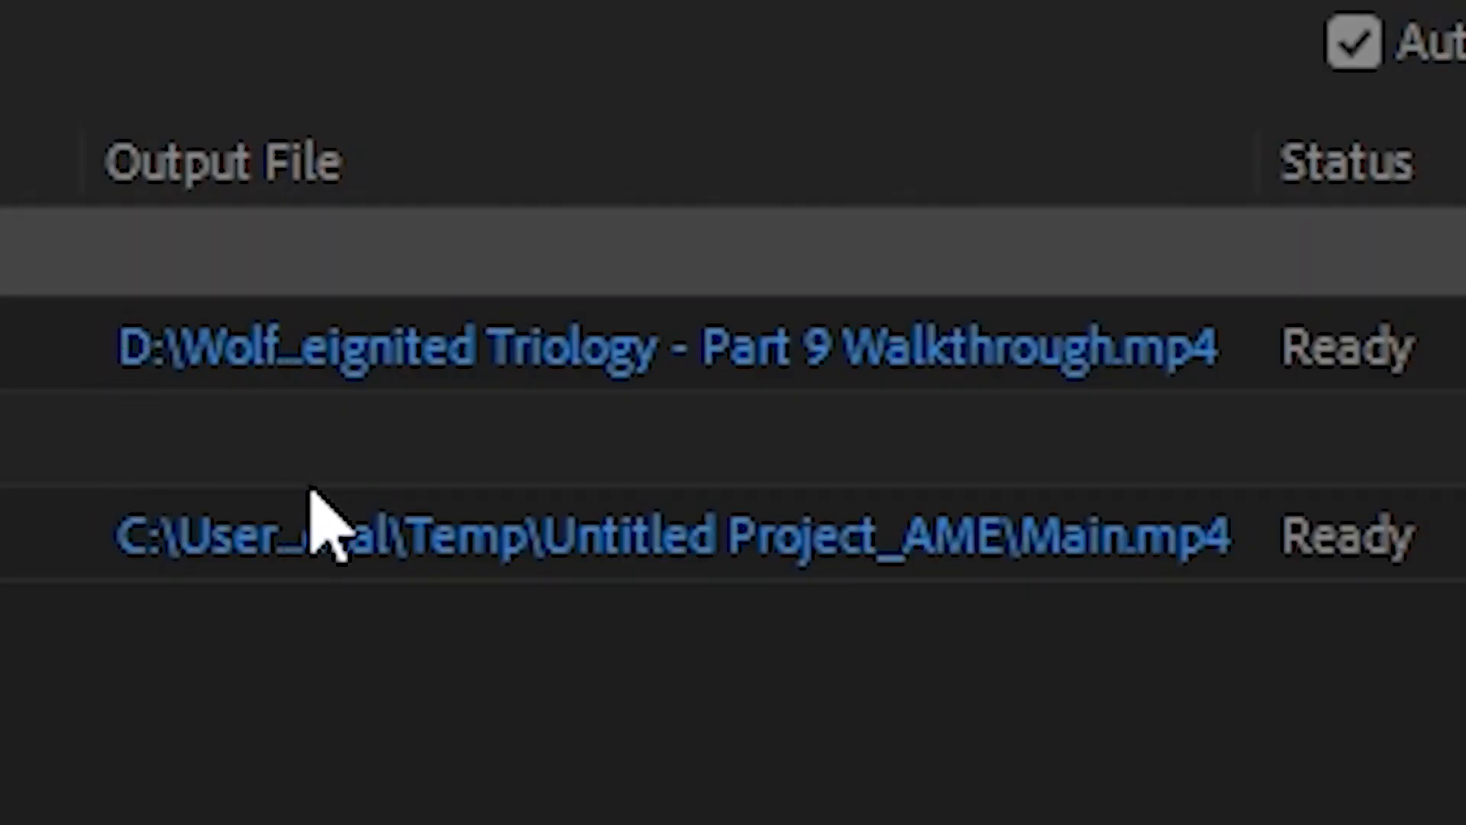
key(Delete)
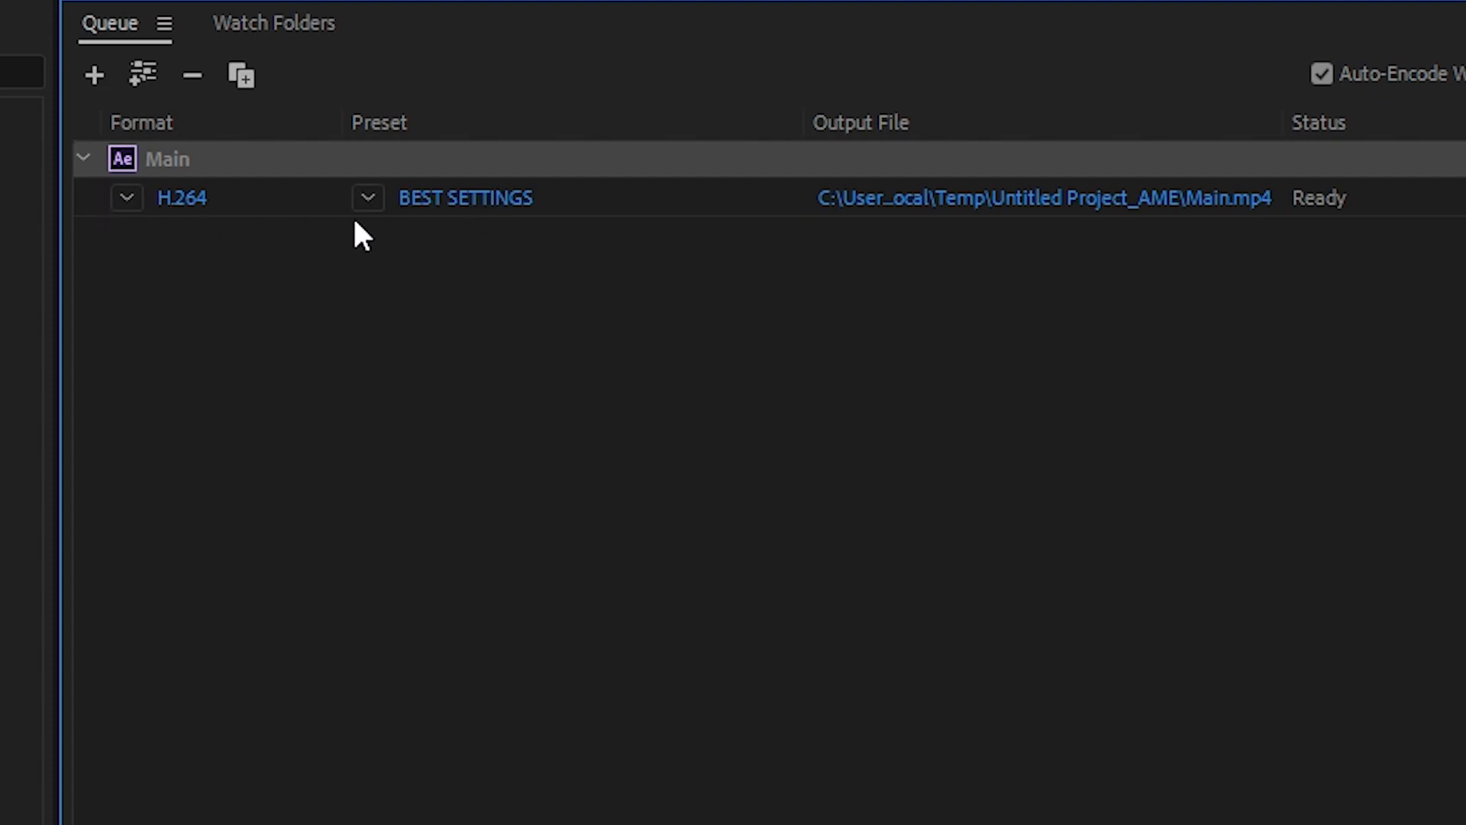
Set the Main job's output format to QuickTime and open its export settings.
click(127, 198)
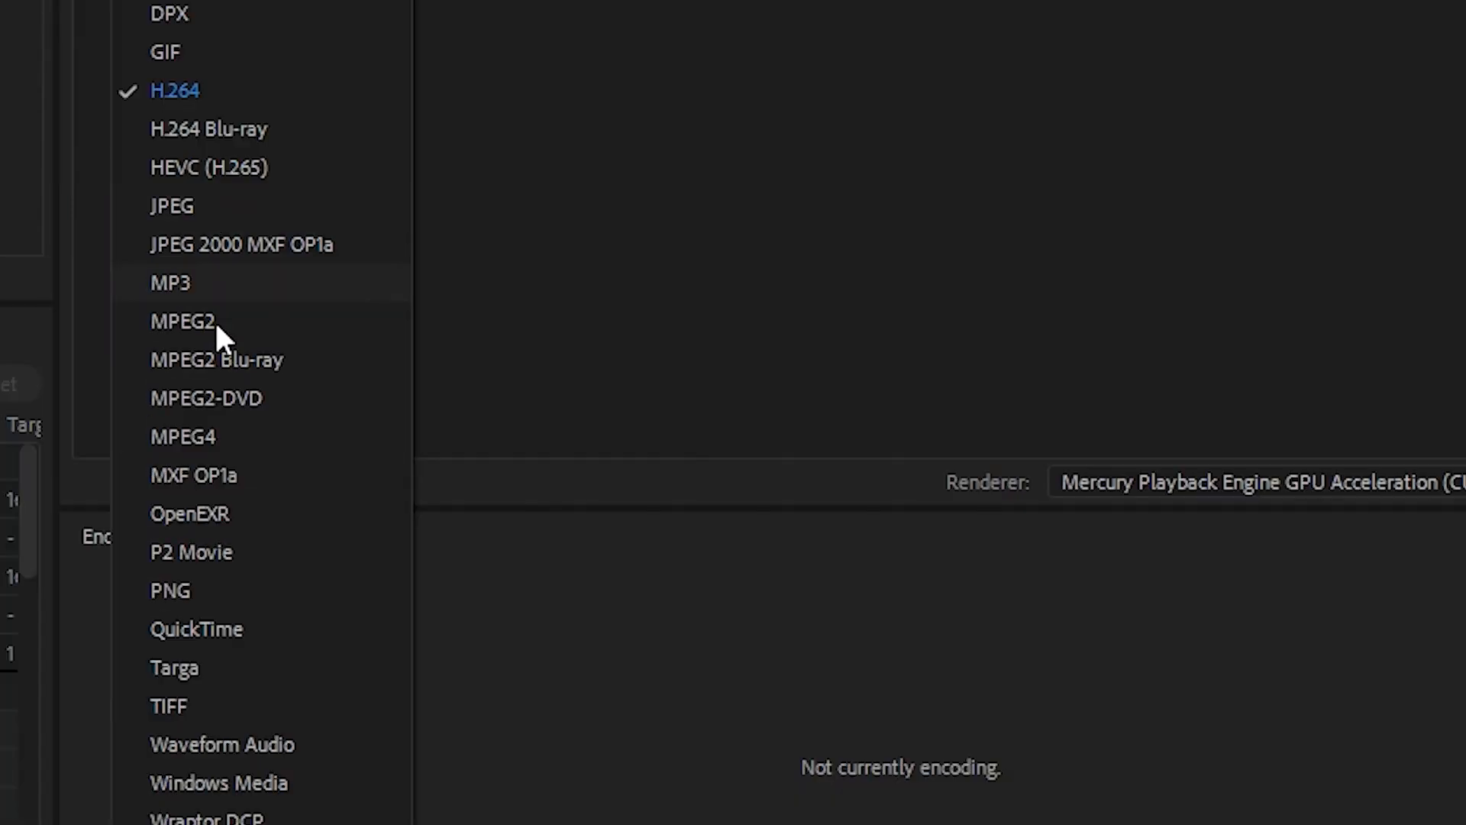
click(265, 629)
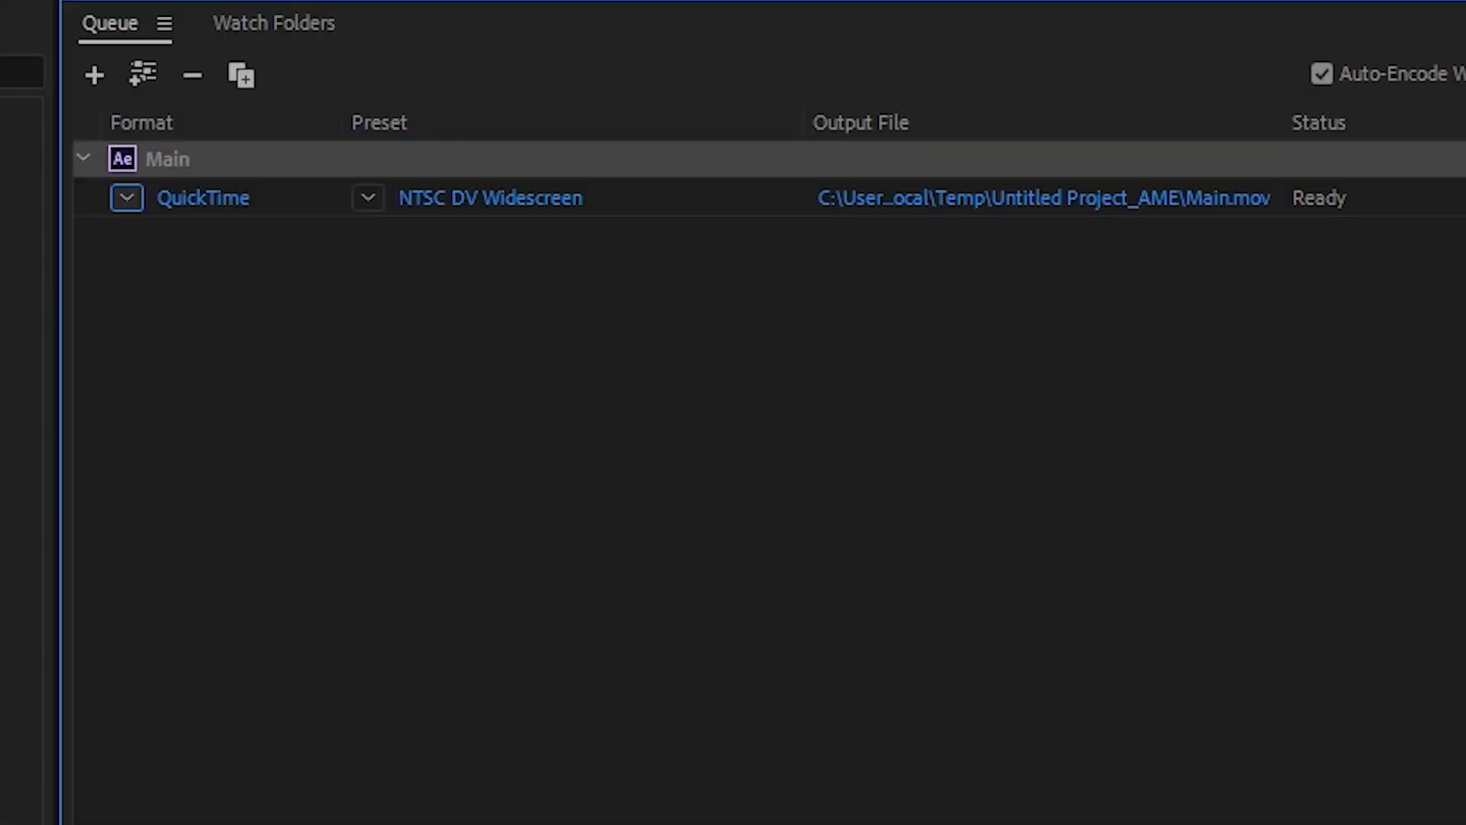
click(381, 201)
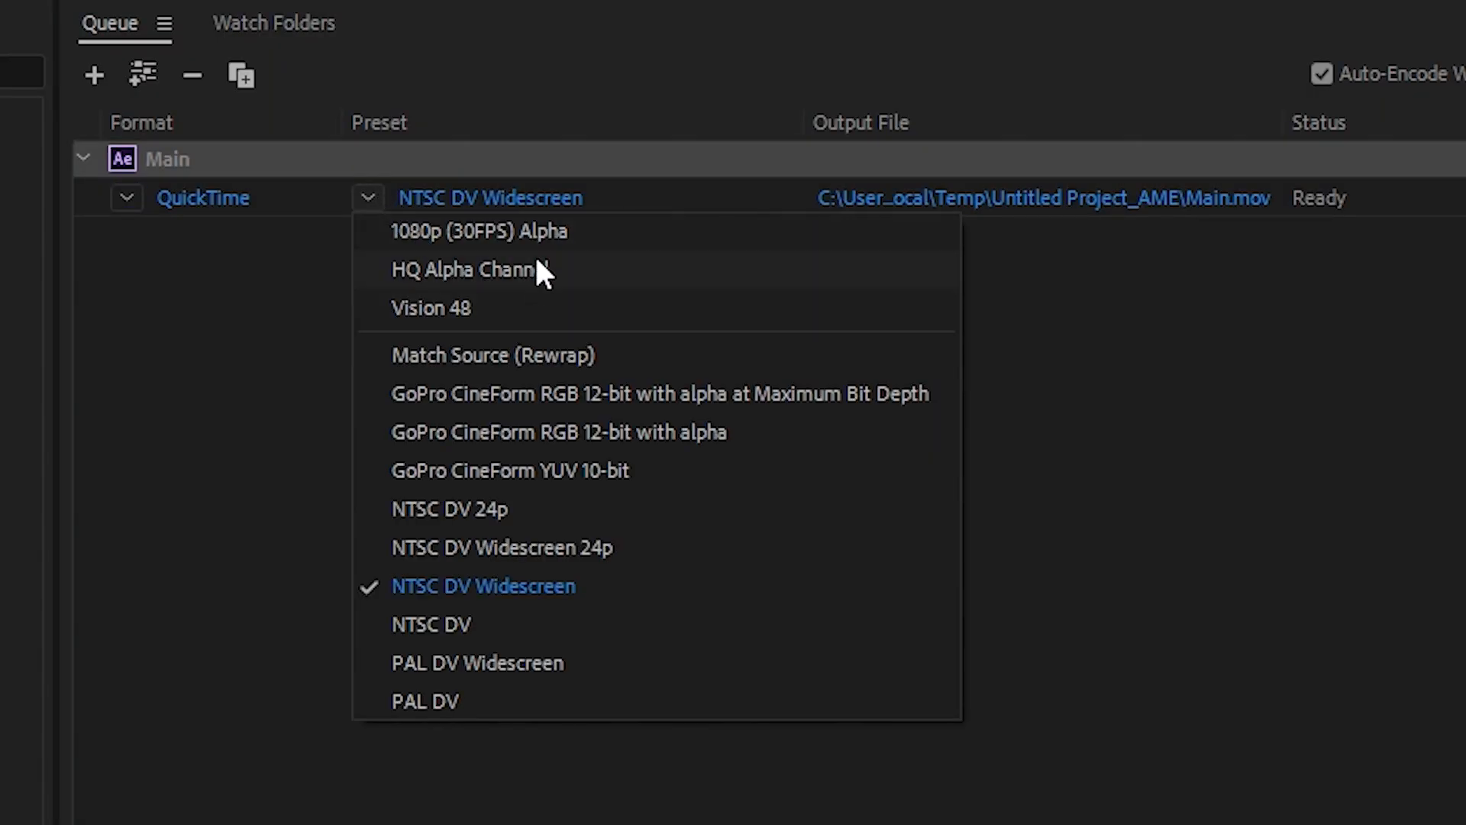
click(240, 312)
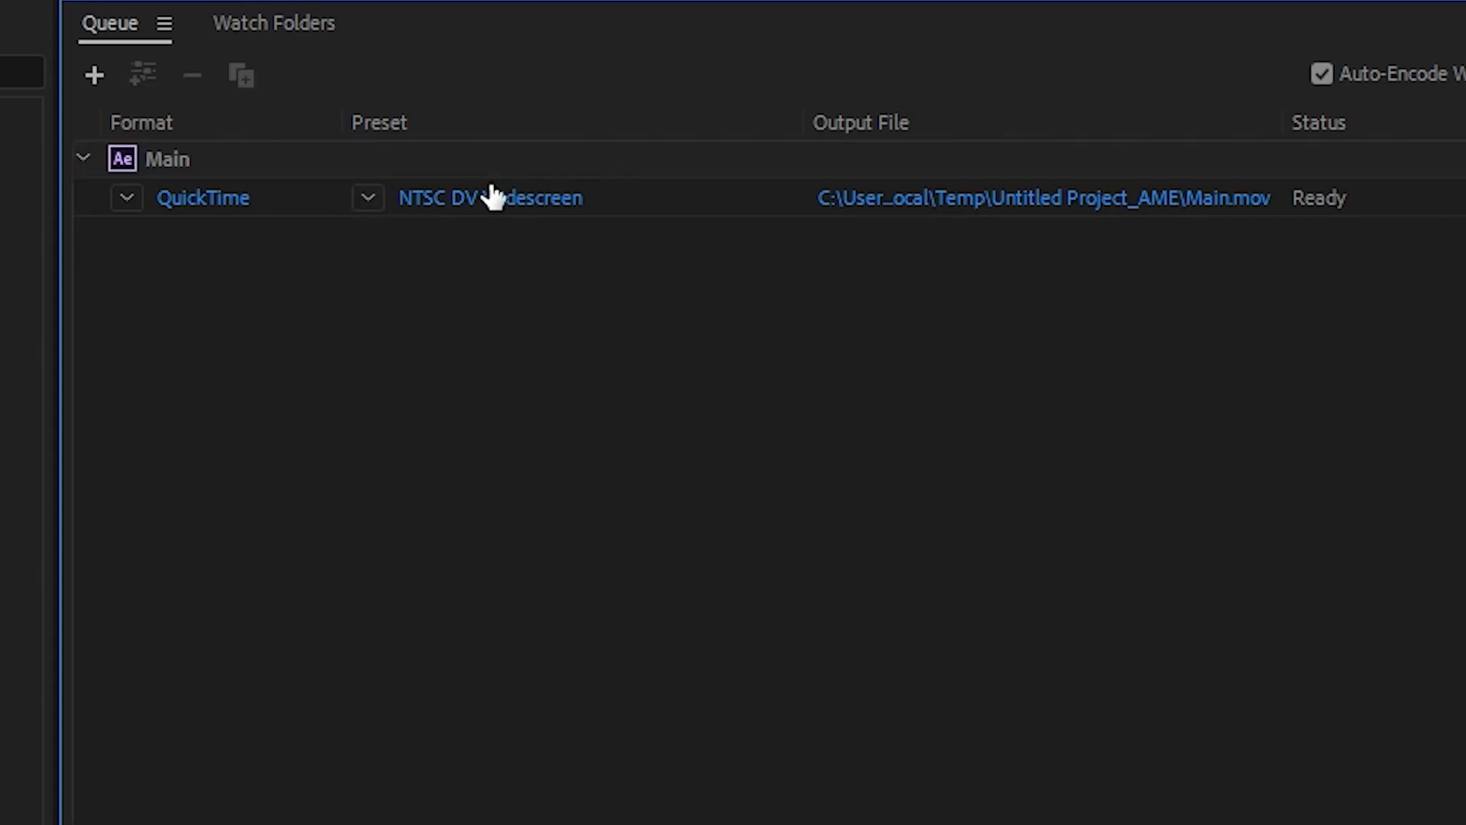
click(368, 202)
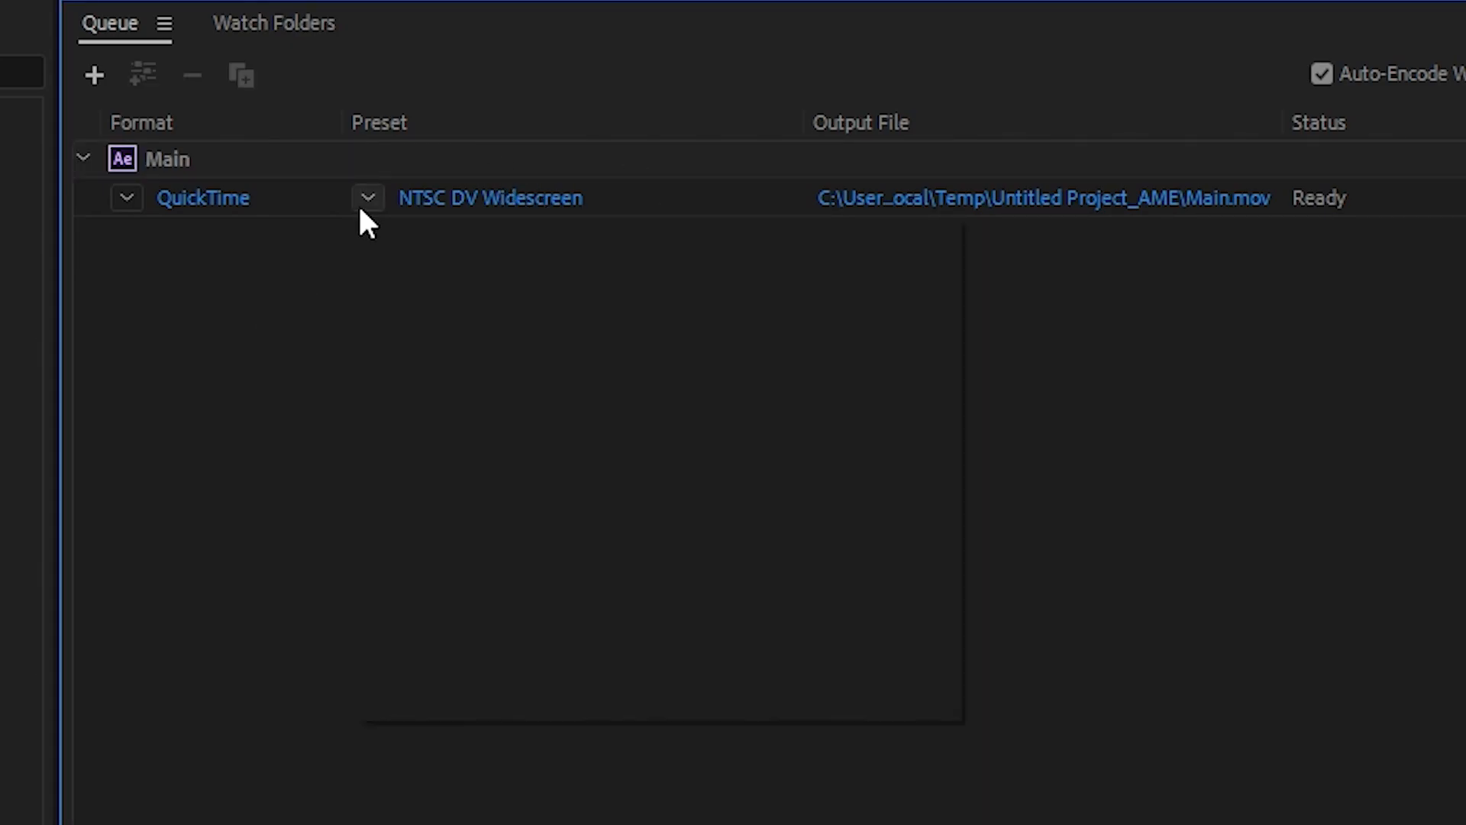
click(246, 364)
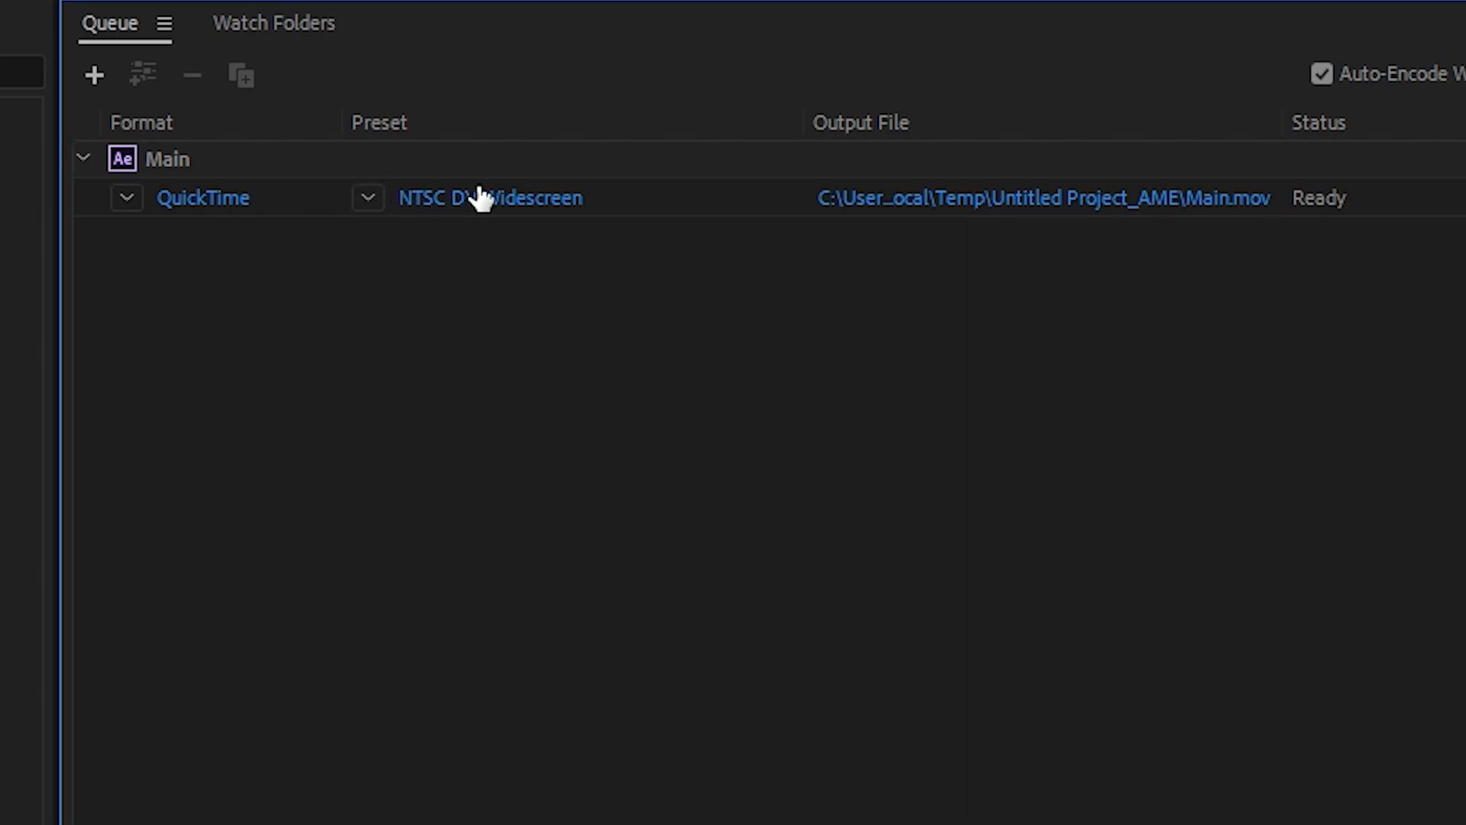
click(491, 200)
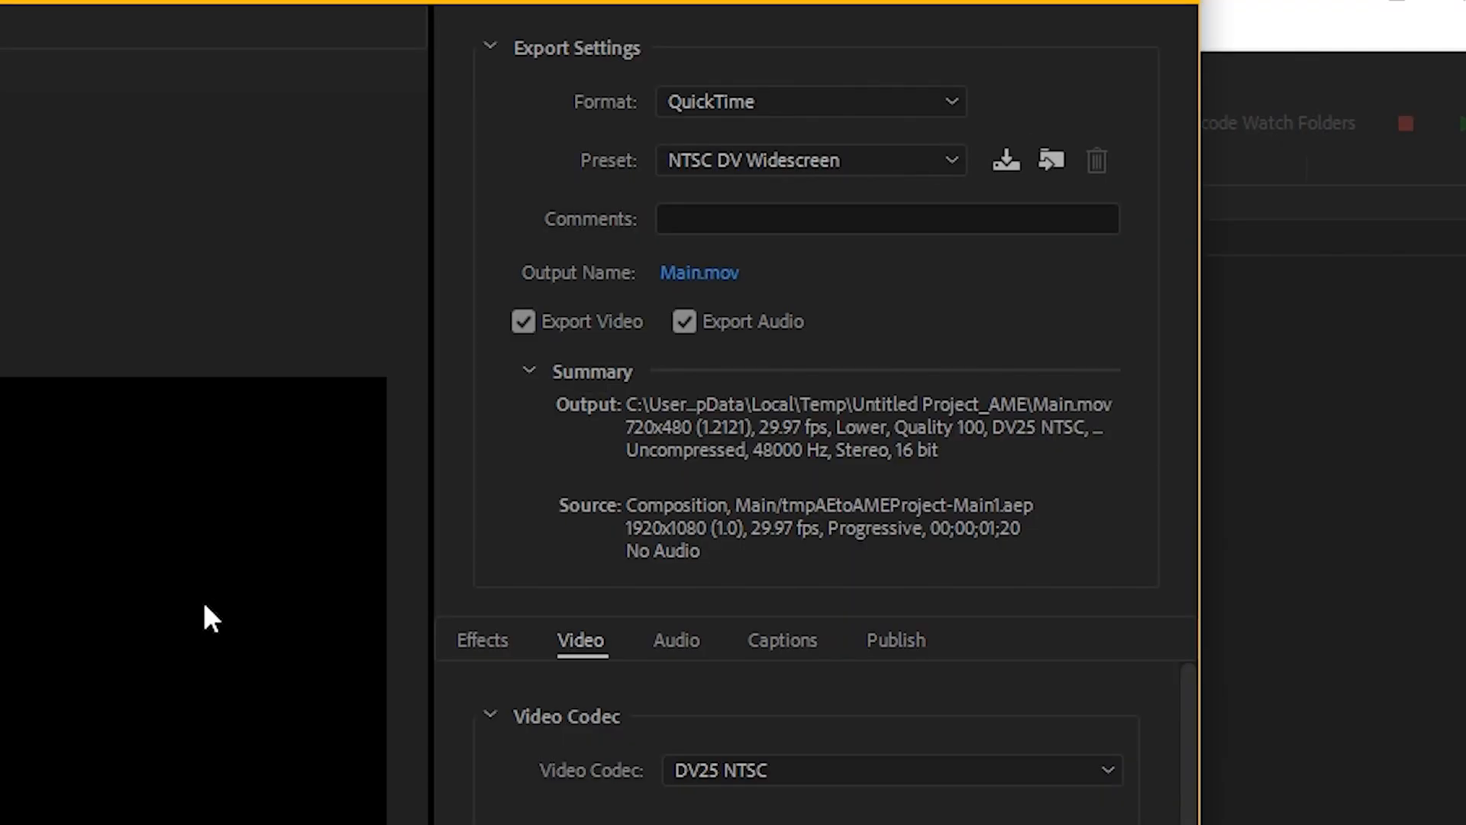
drag(648, 2, 867, 31)
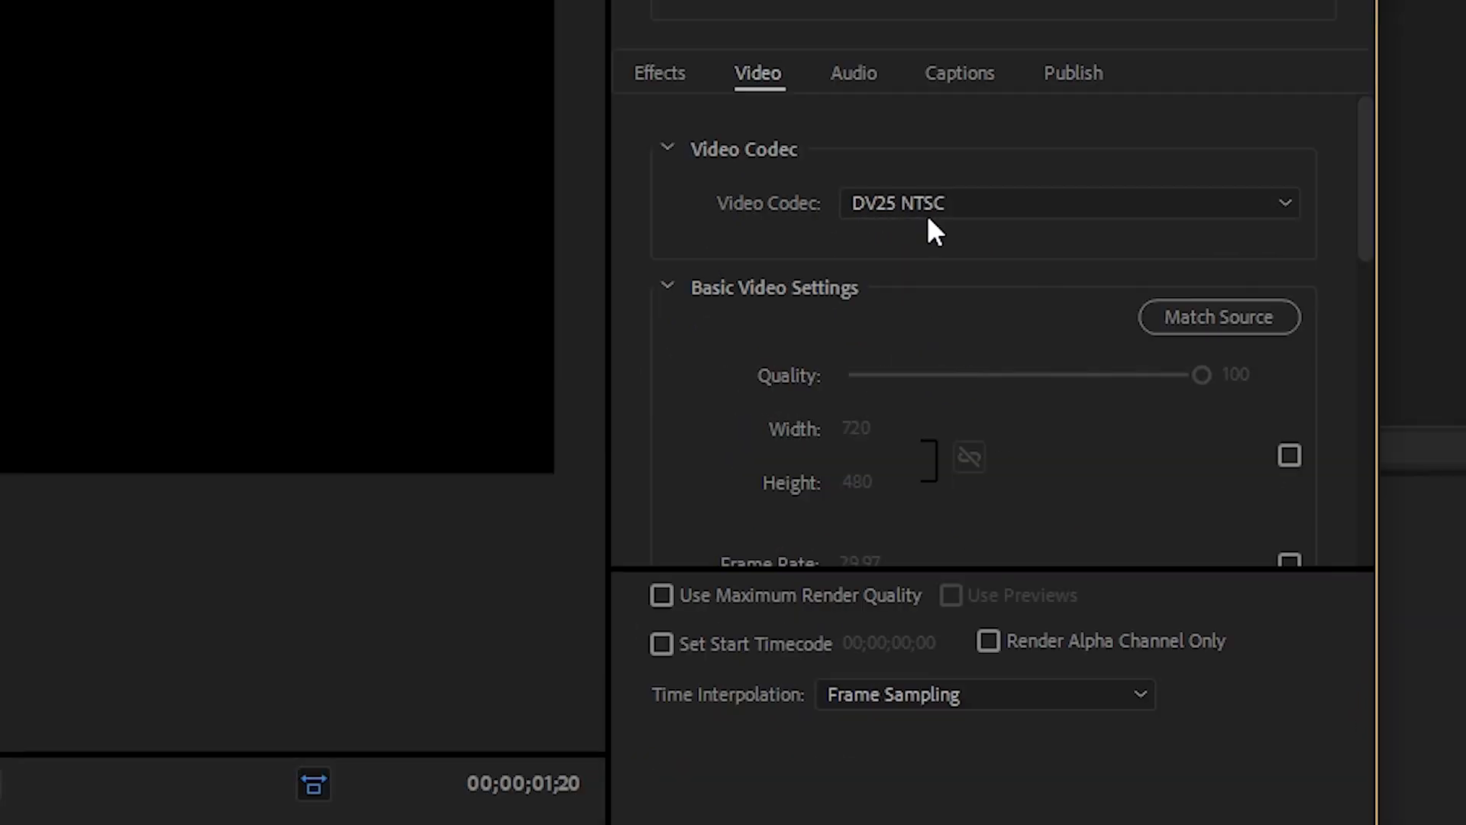
Set the video codec to Animation and match the basic video settings to the source.
click(928, 821)
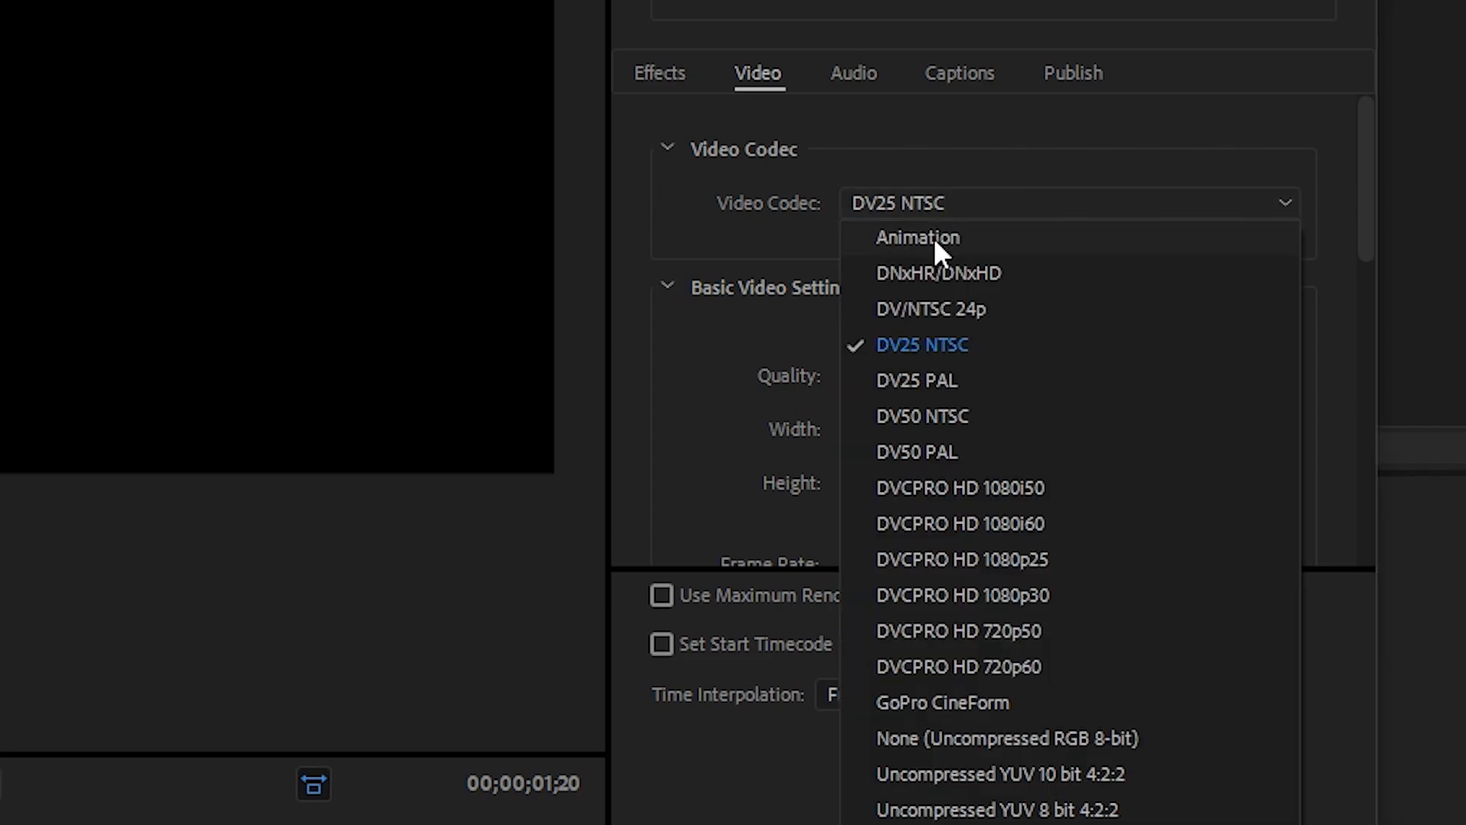
click(933, 236)
scroll(993, 244, down, 2)
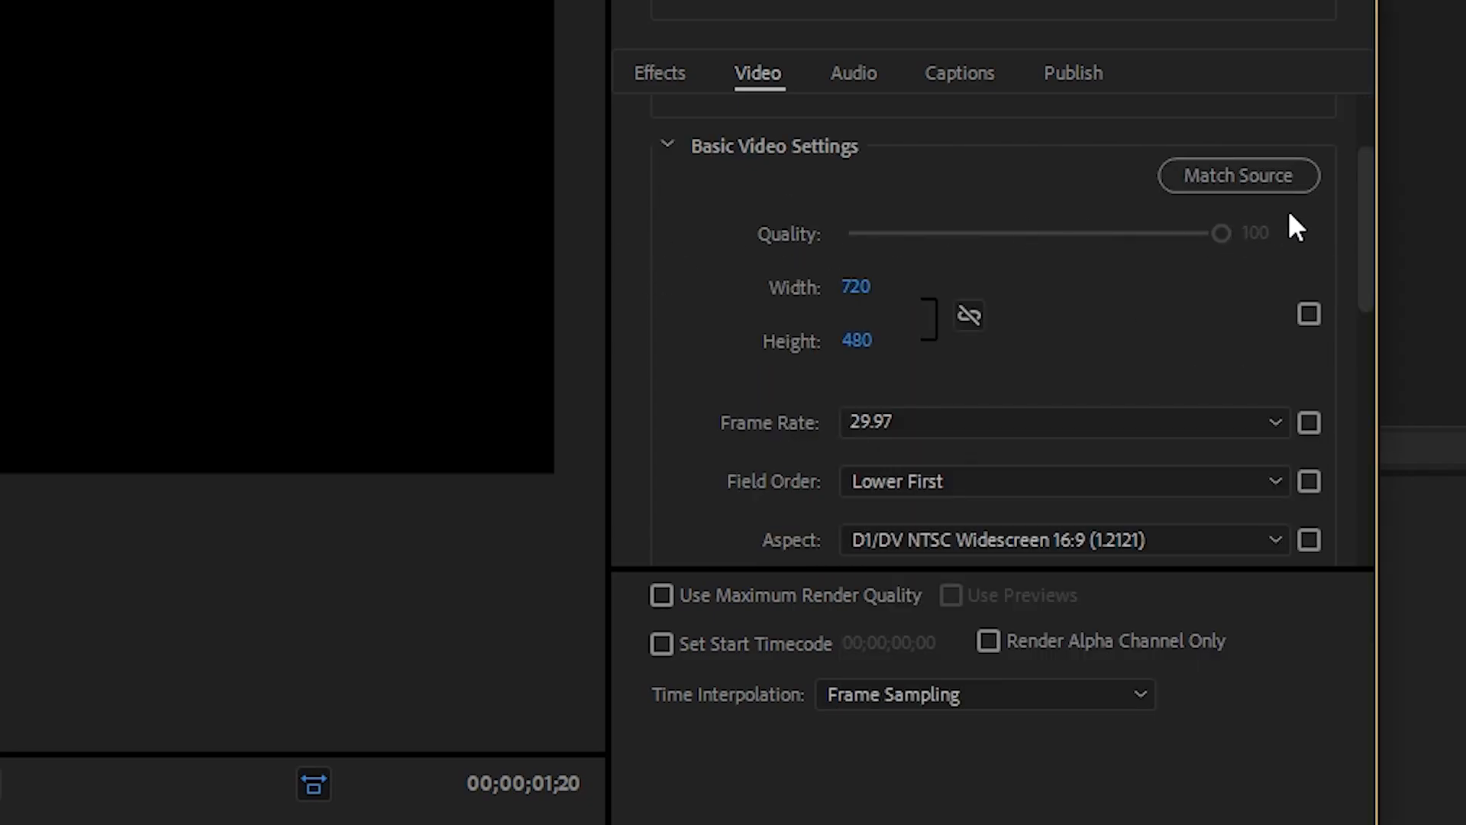
click(1262, 174)
Enable Render at Maximum Depth and set the depth to 8-bpc + alpha.
scroll(848, 422, up, 2)
drag(1366, 255, 1358, 386)
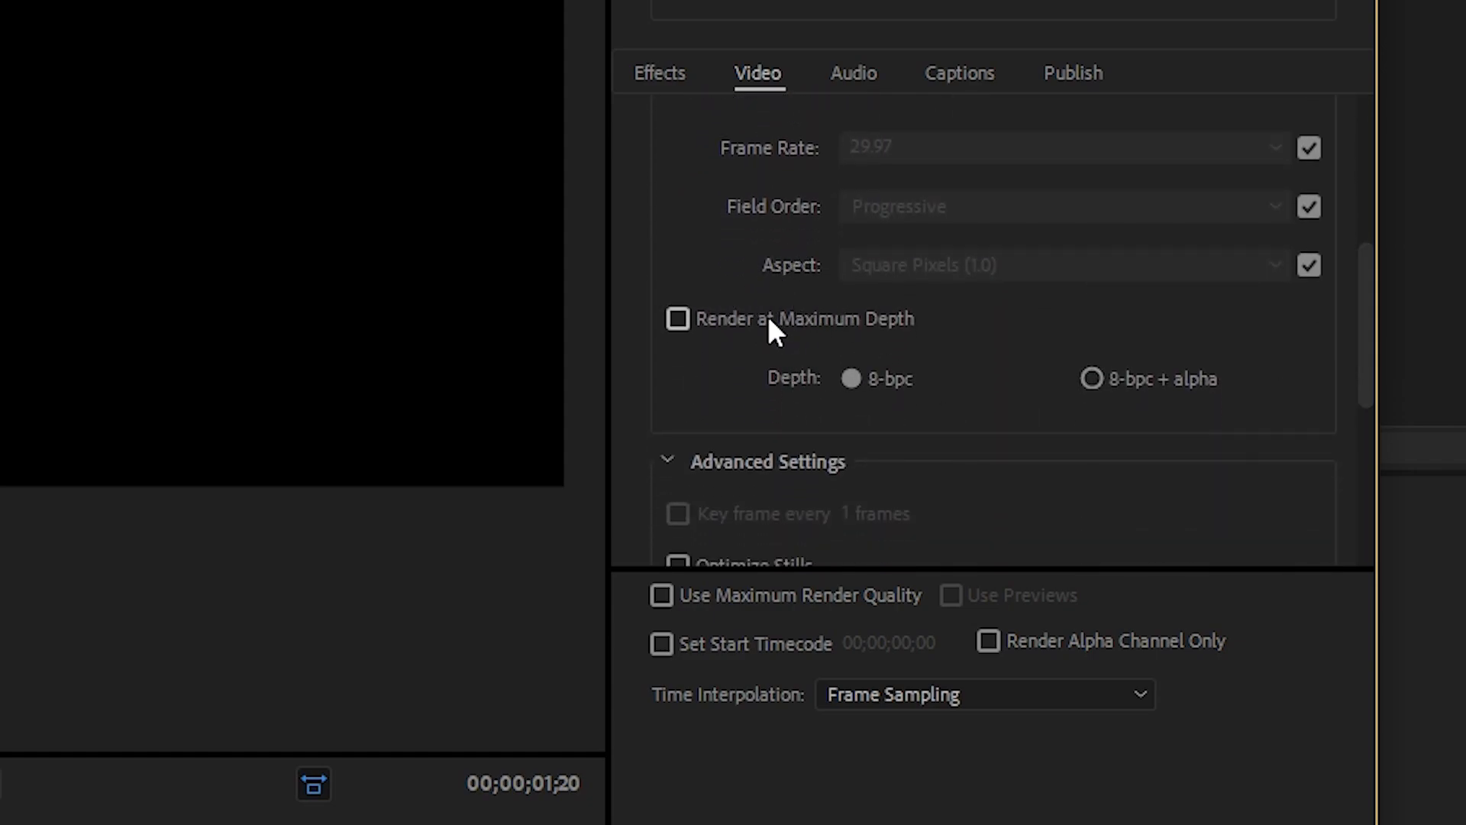
click(689, 321)
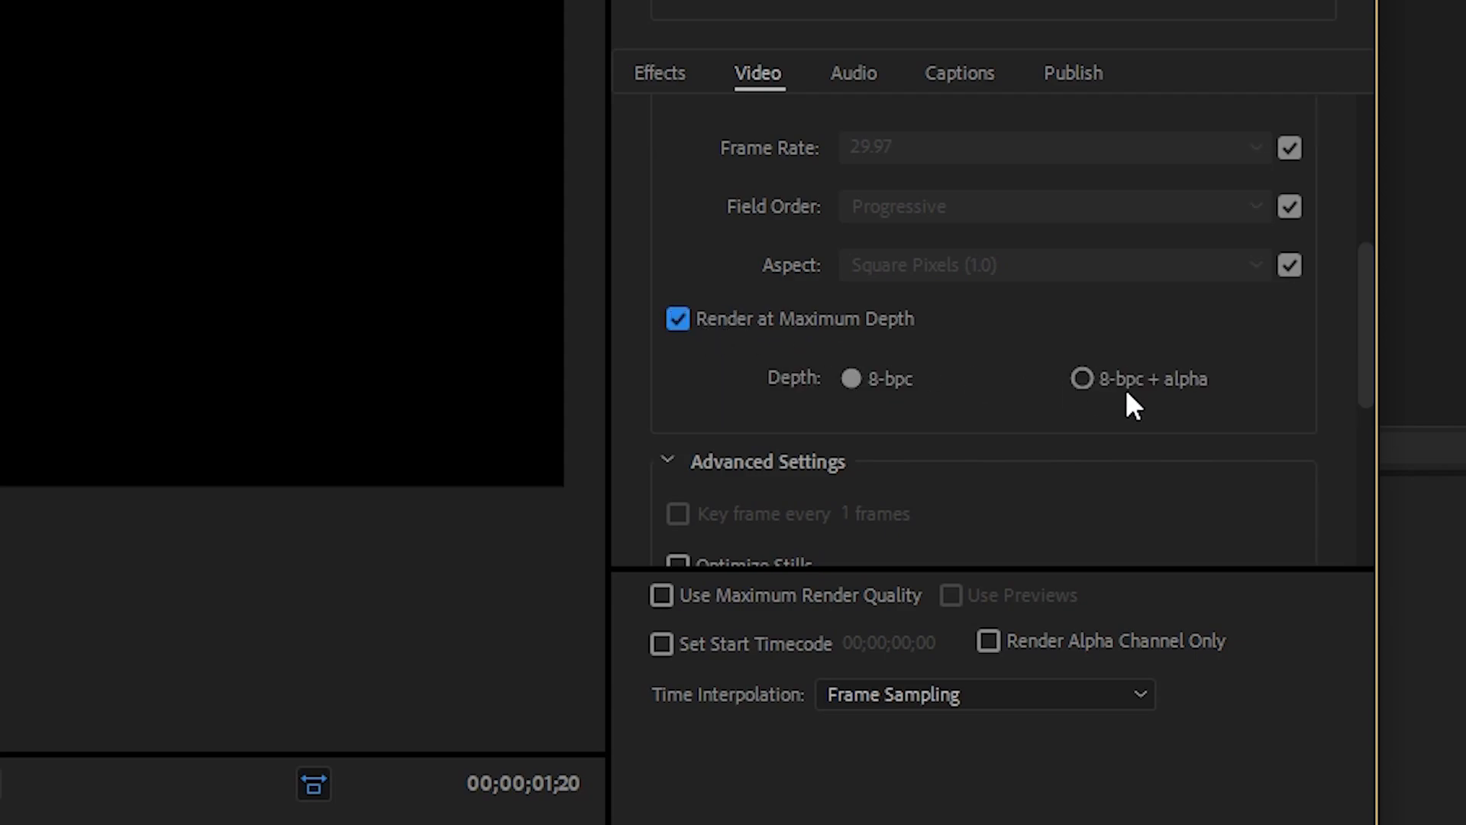
click(1083, 379)
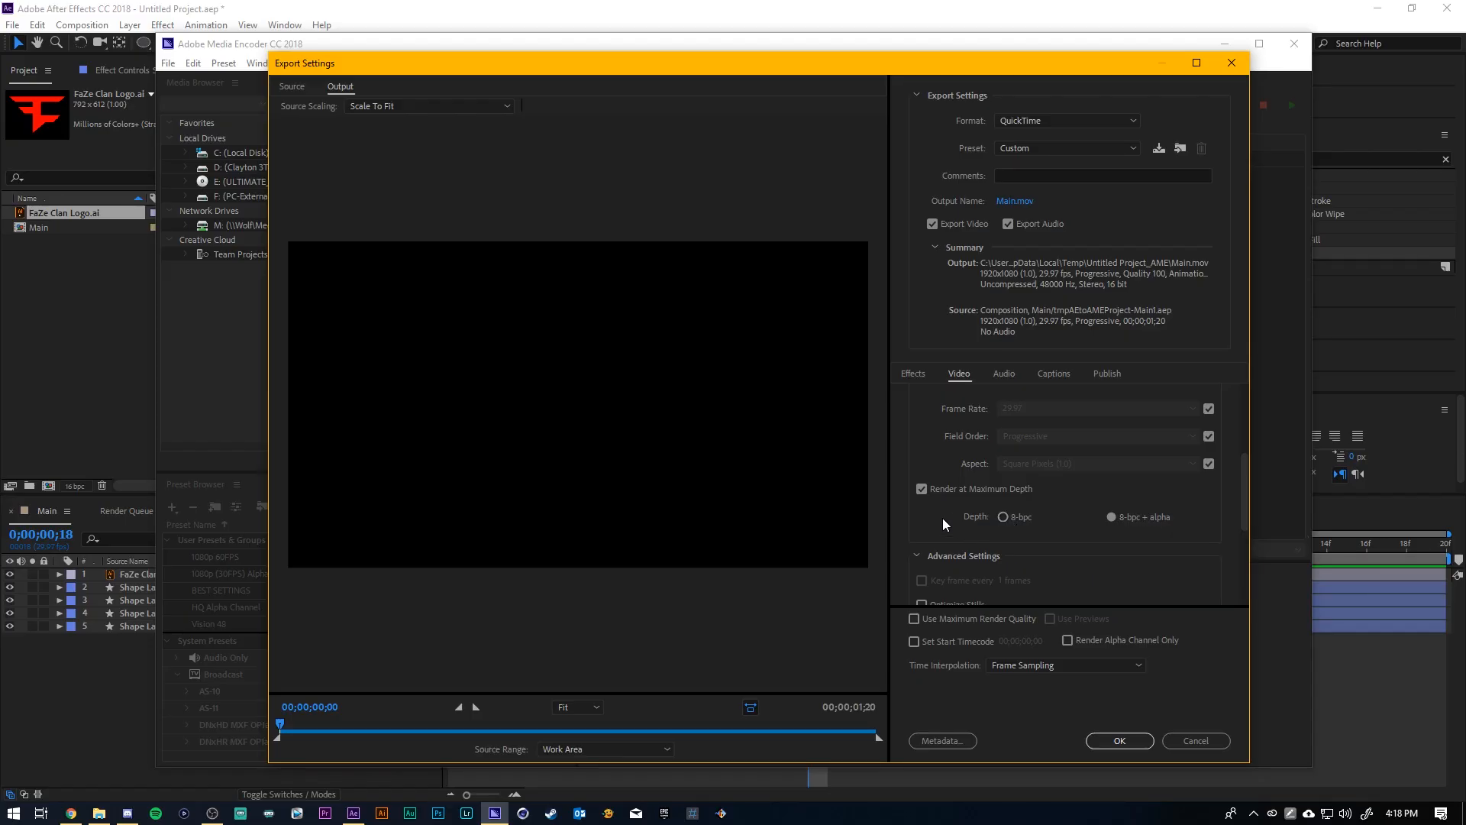
scroll(926, 502, up, 3)
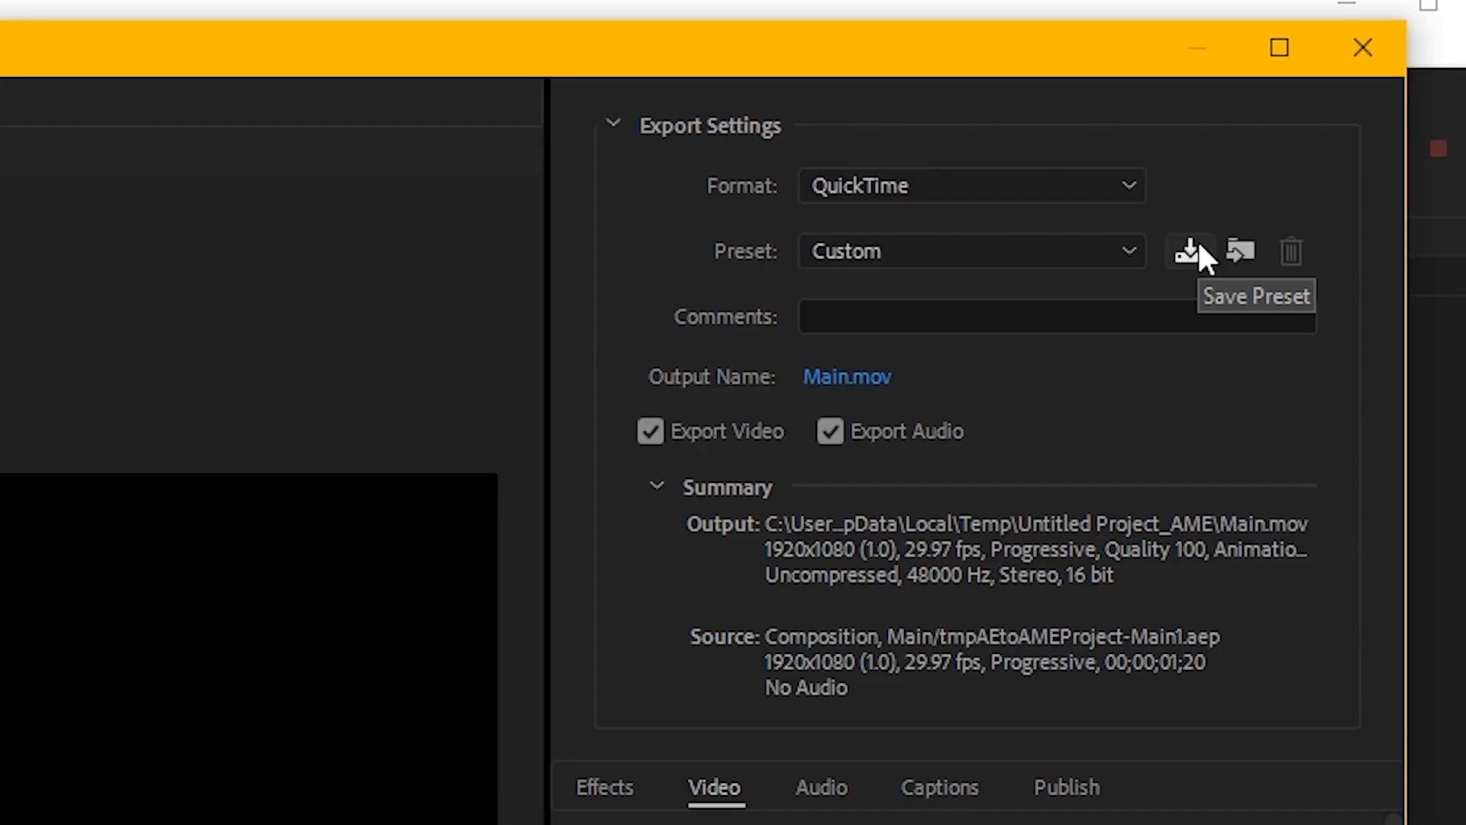
click(1196, 244)
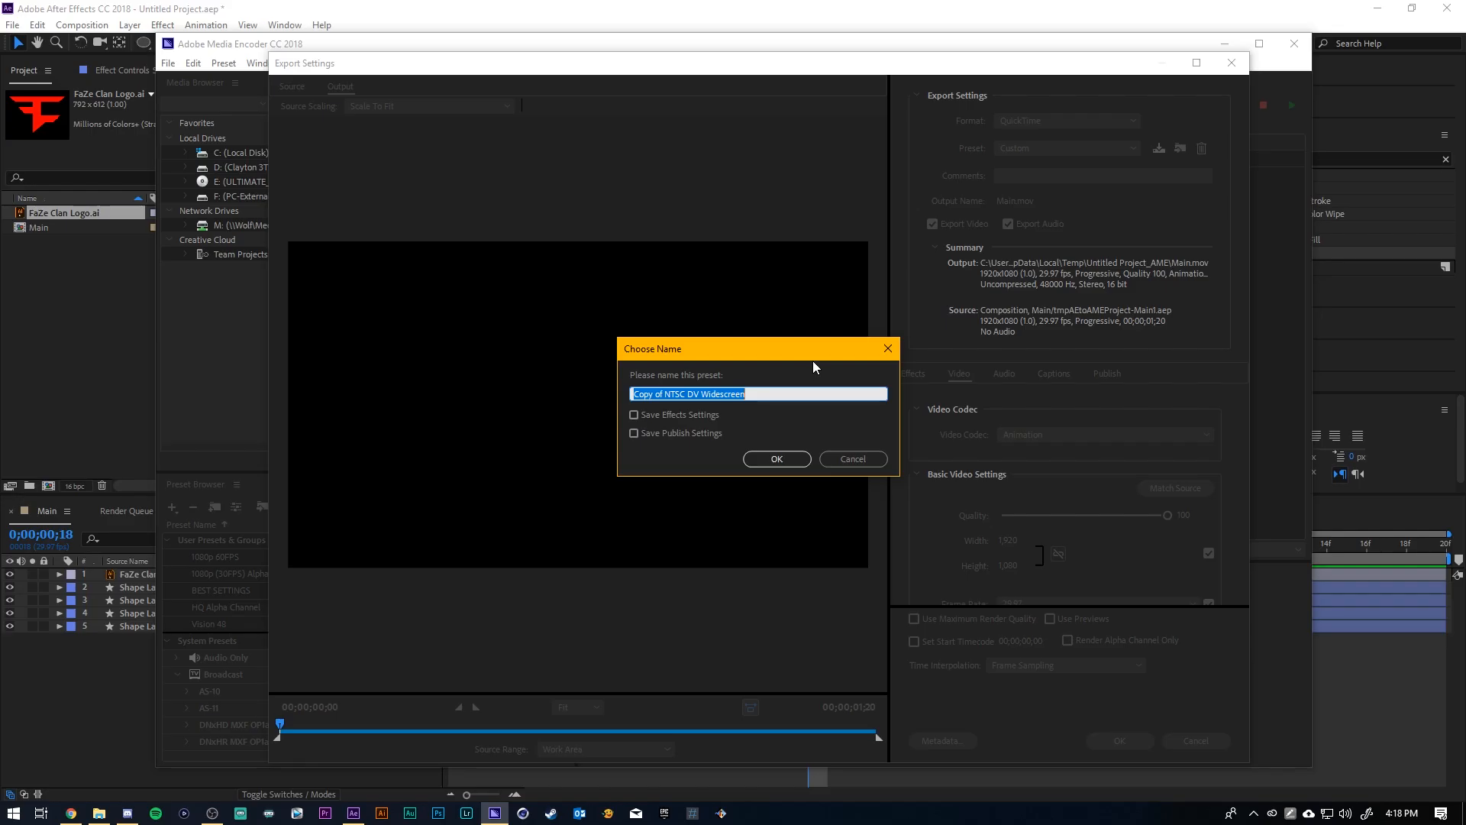
key(BackSpace)
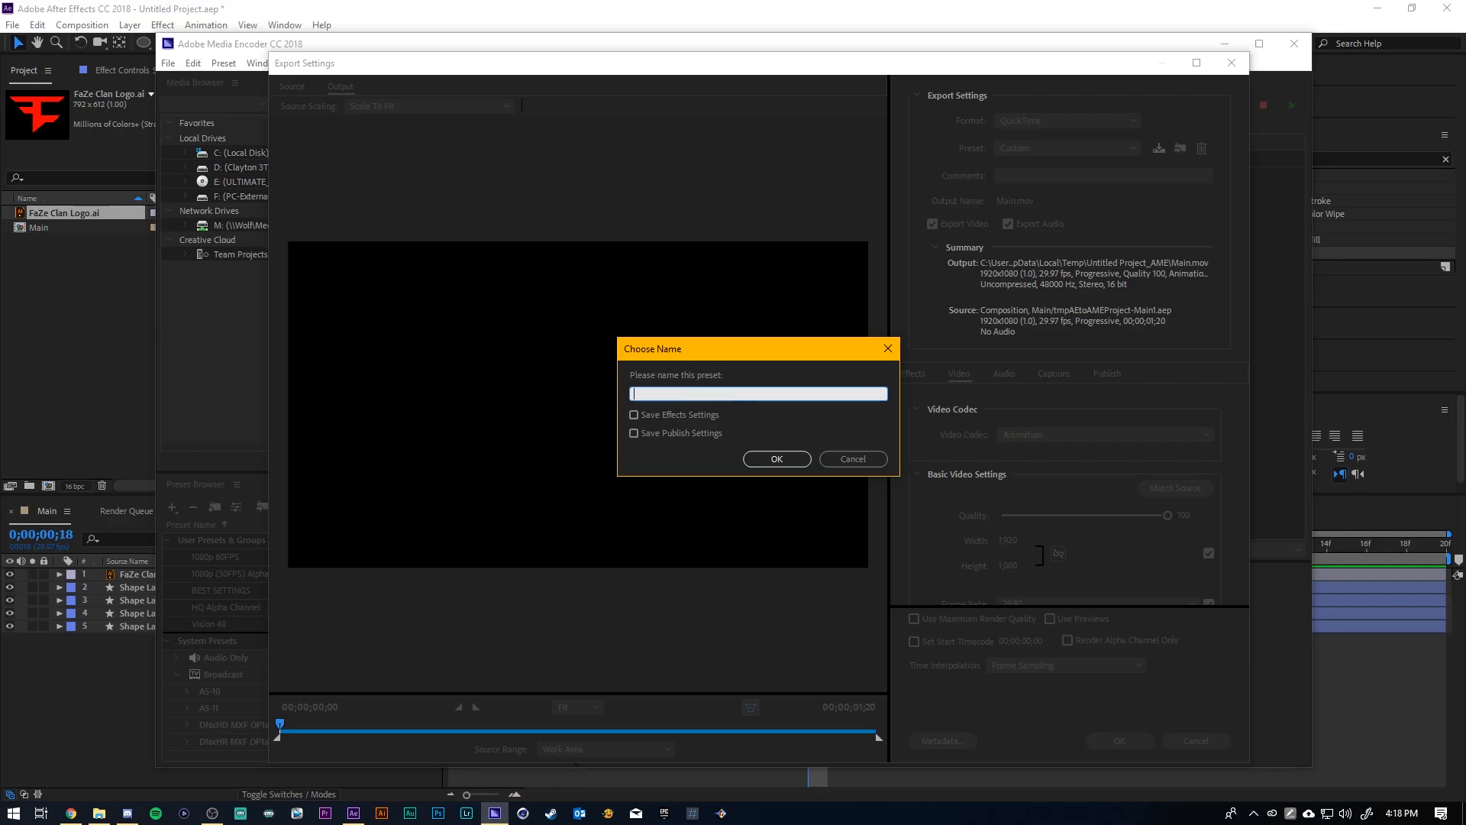
text(Alph)
click(878, 460)
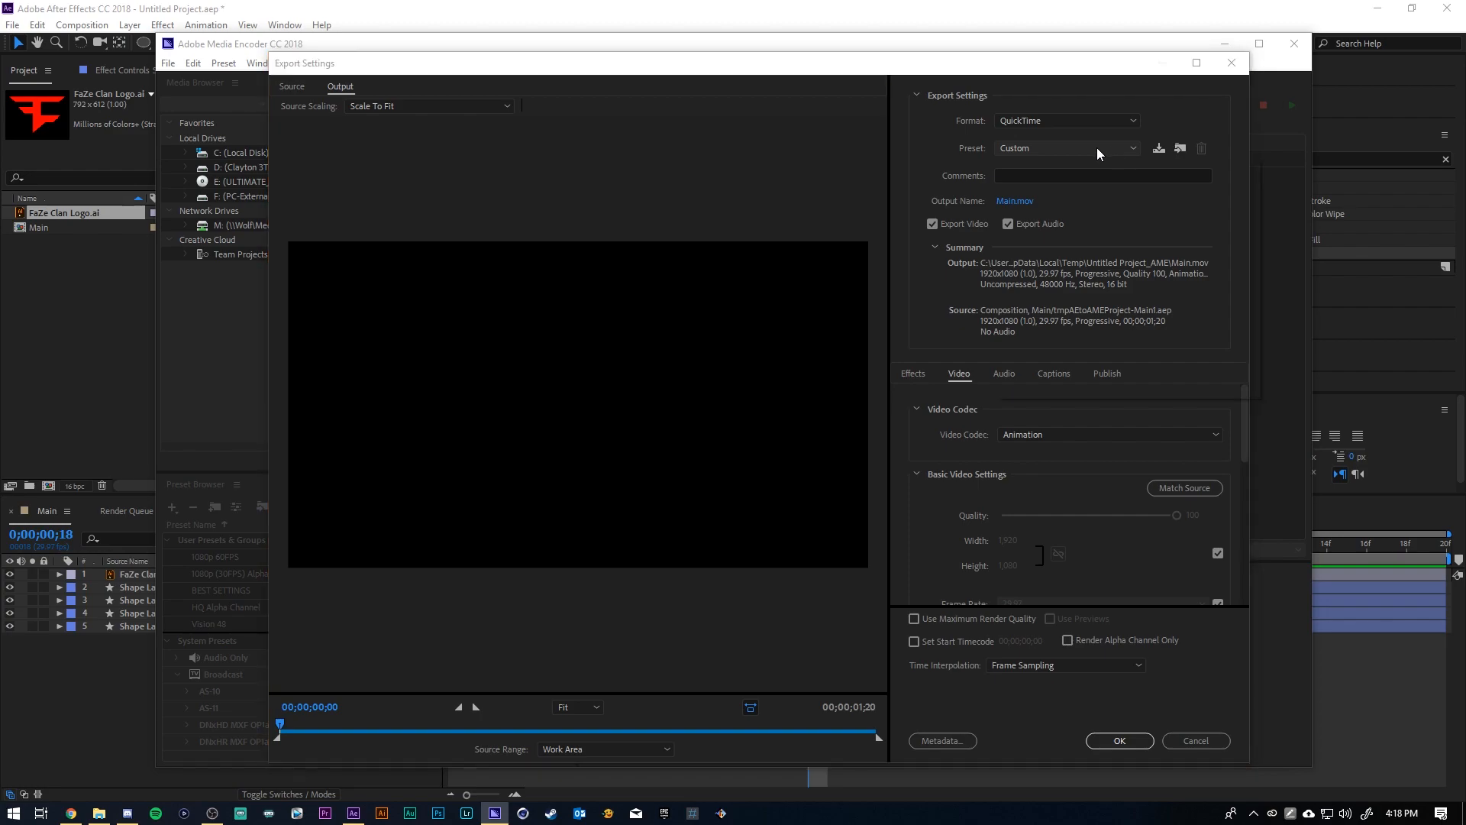
Apply the saved HQ Alpha Channel preset to the Main job and accept the export settings.
click(1097, 148)
click(1093, 201)
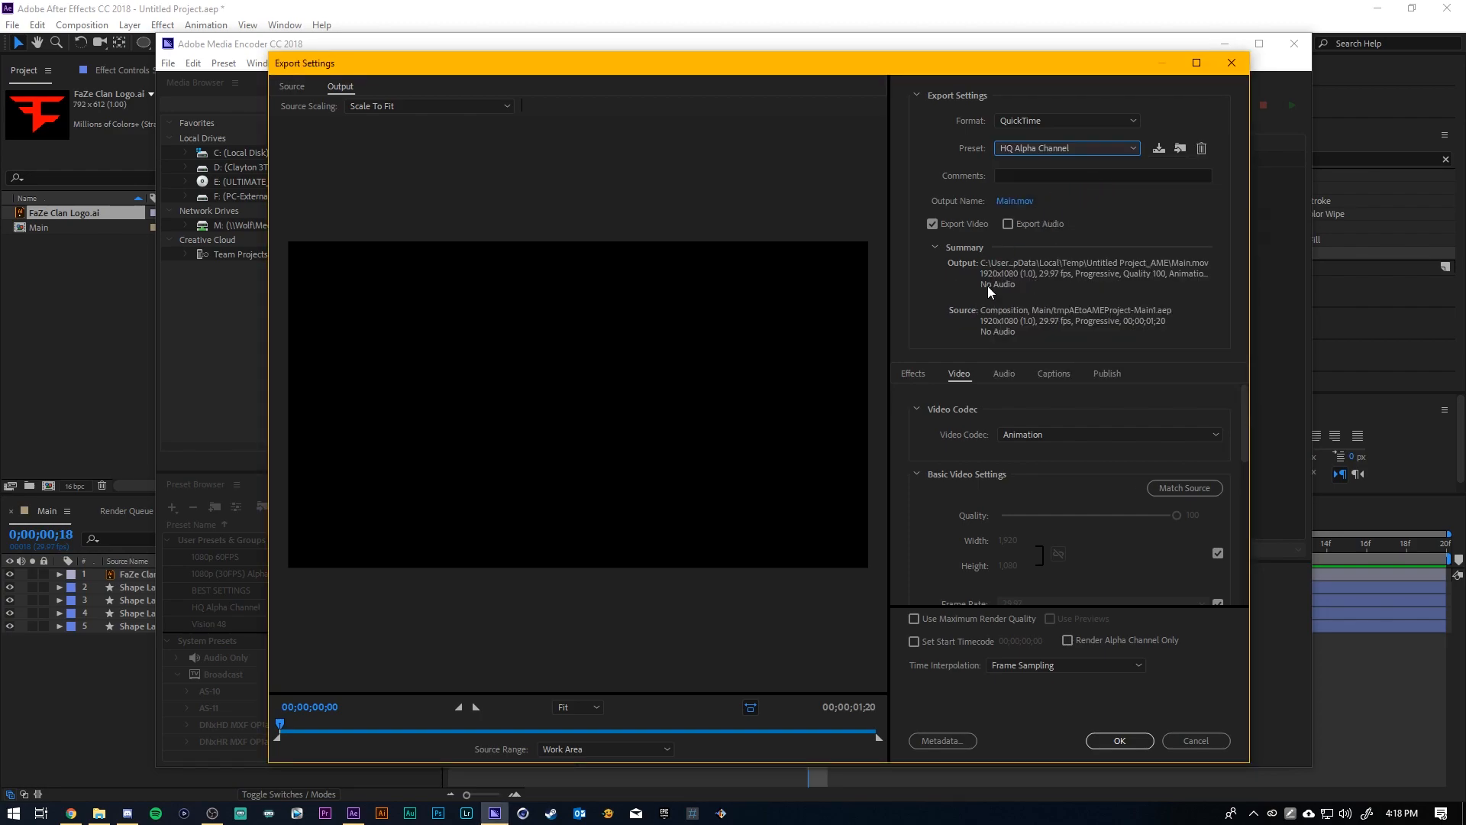
click(1129, 745)
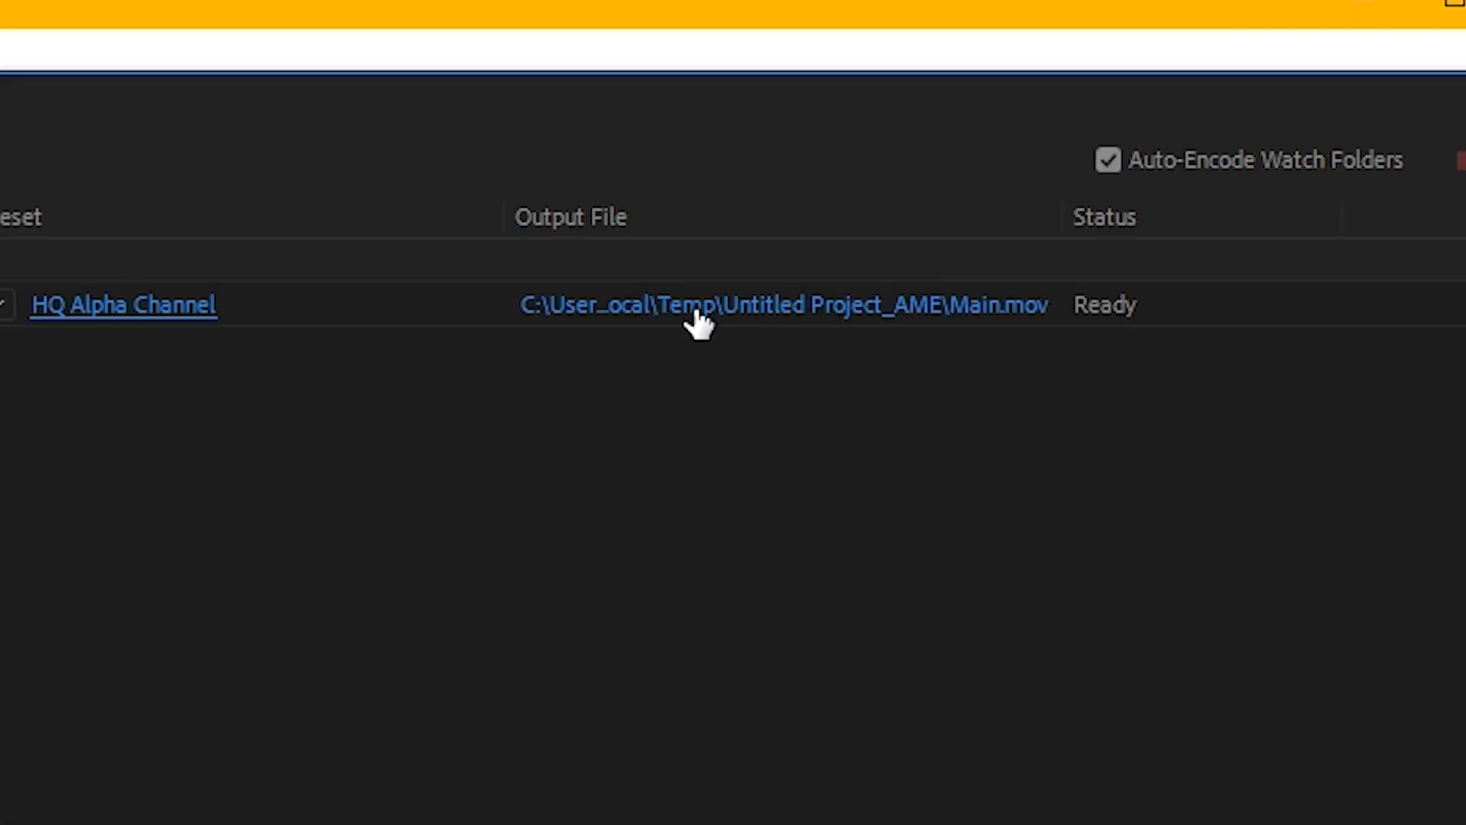
Set the output file to Tutorial.mov on the Desktop and start encoding the queue.
click(774, 310)
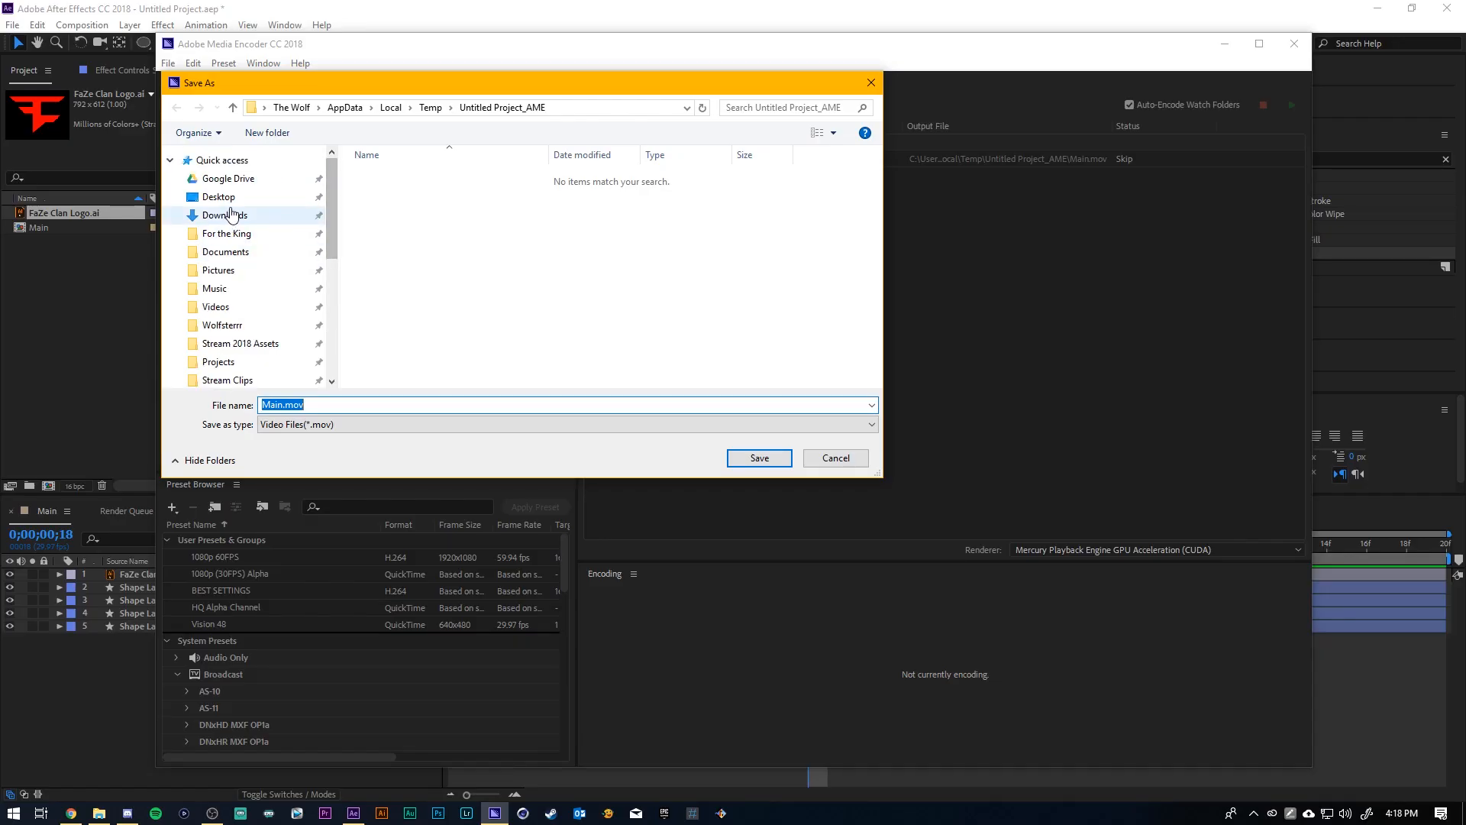
click(324, 199)
text(Tutorial)
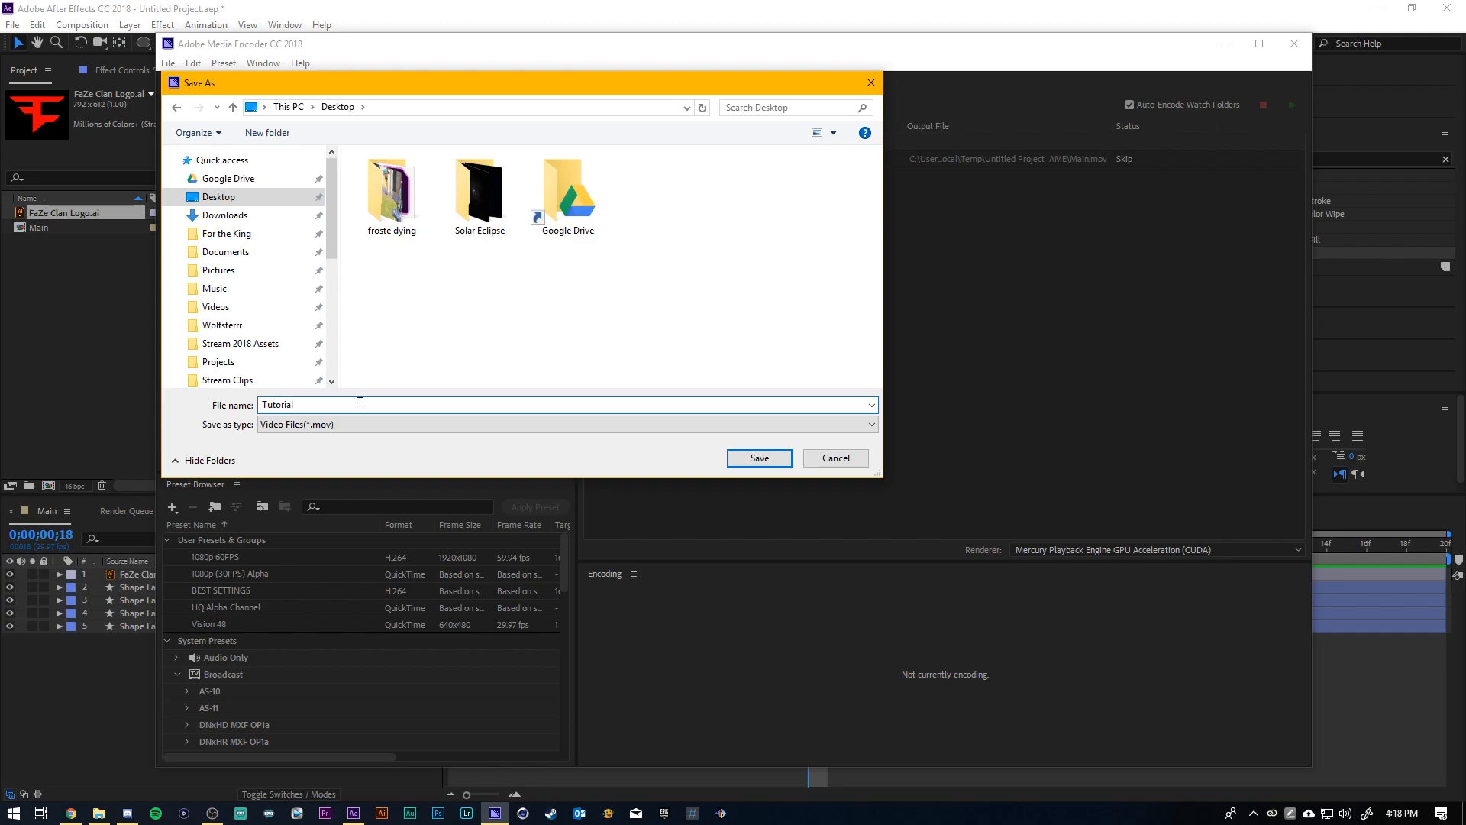
key(Return)
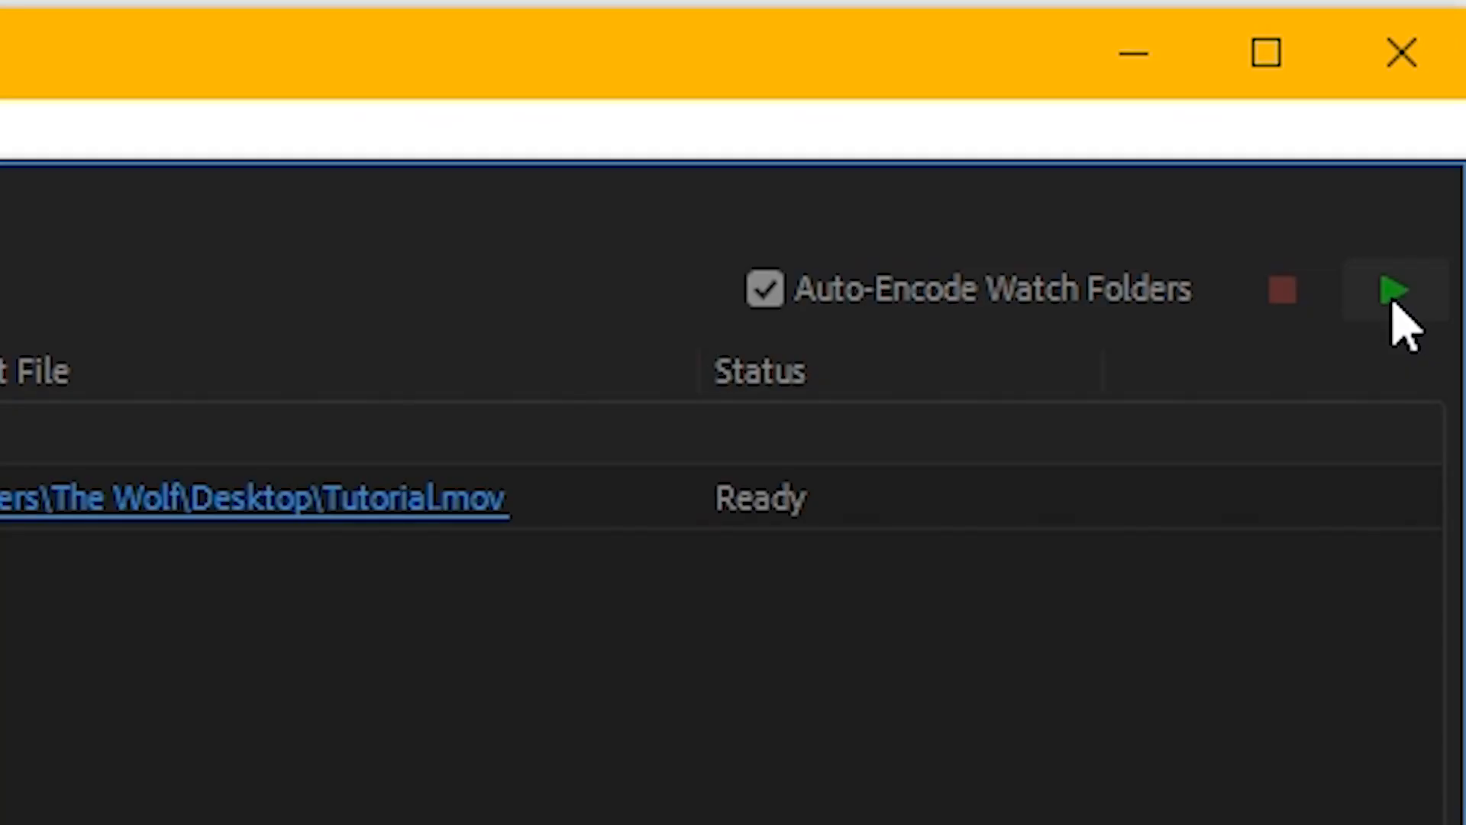
click(1395, 294)
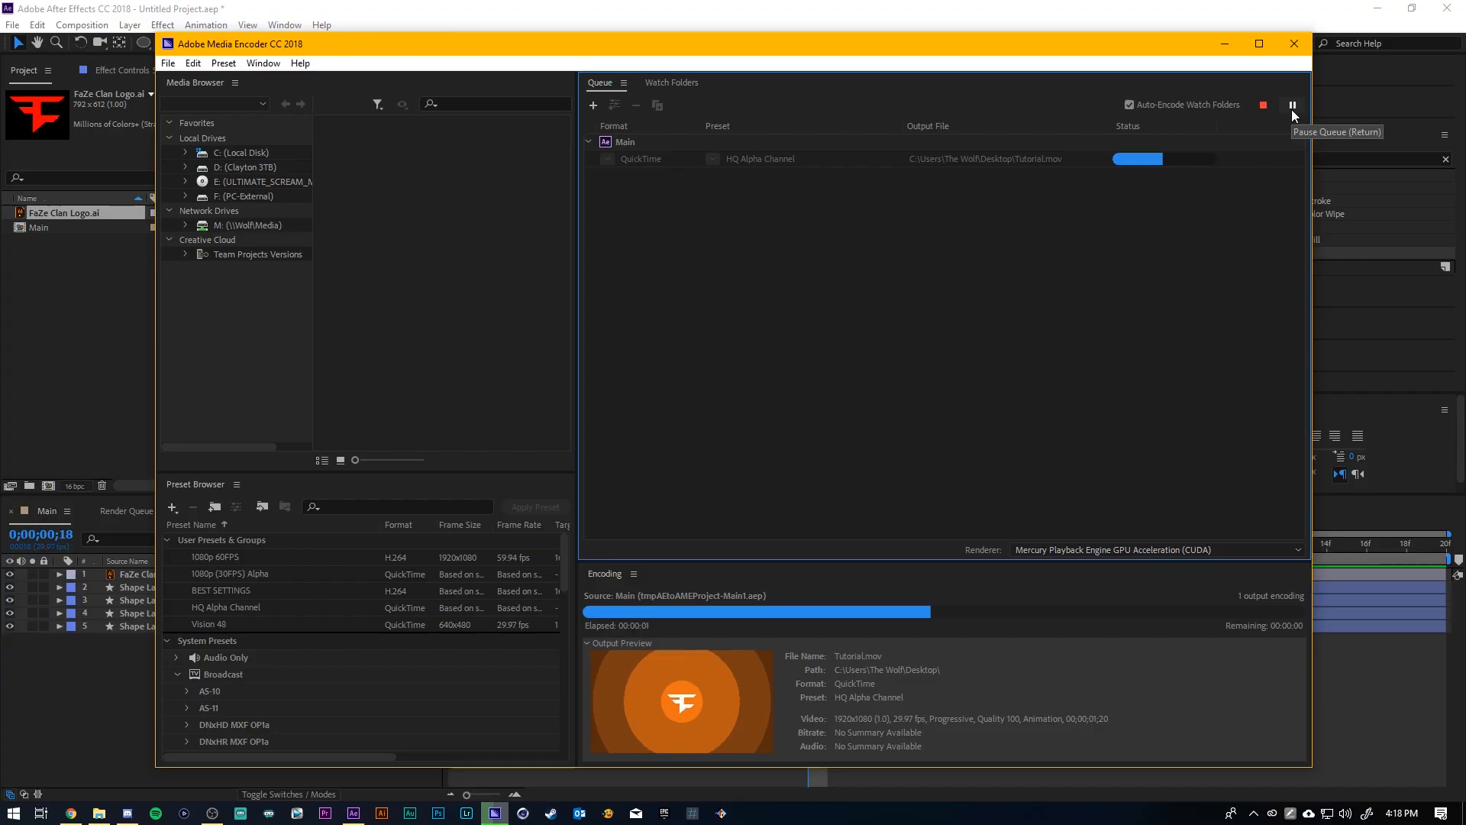
Switch to File Explorer, open the Desktop folder, and select the rendered Tutorial.mov to check its details.
click(99, 813)
click(288, 307)
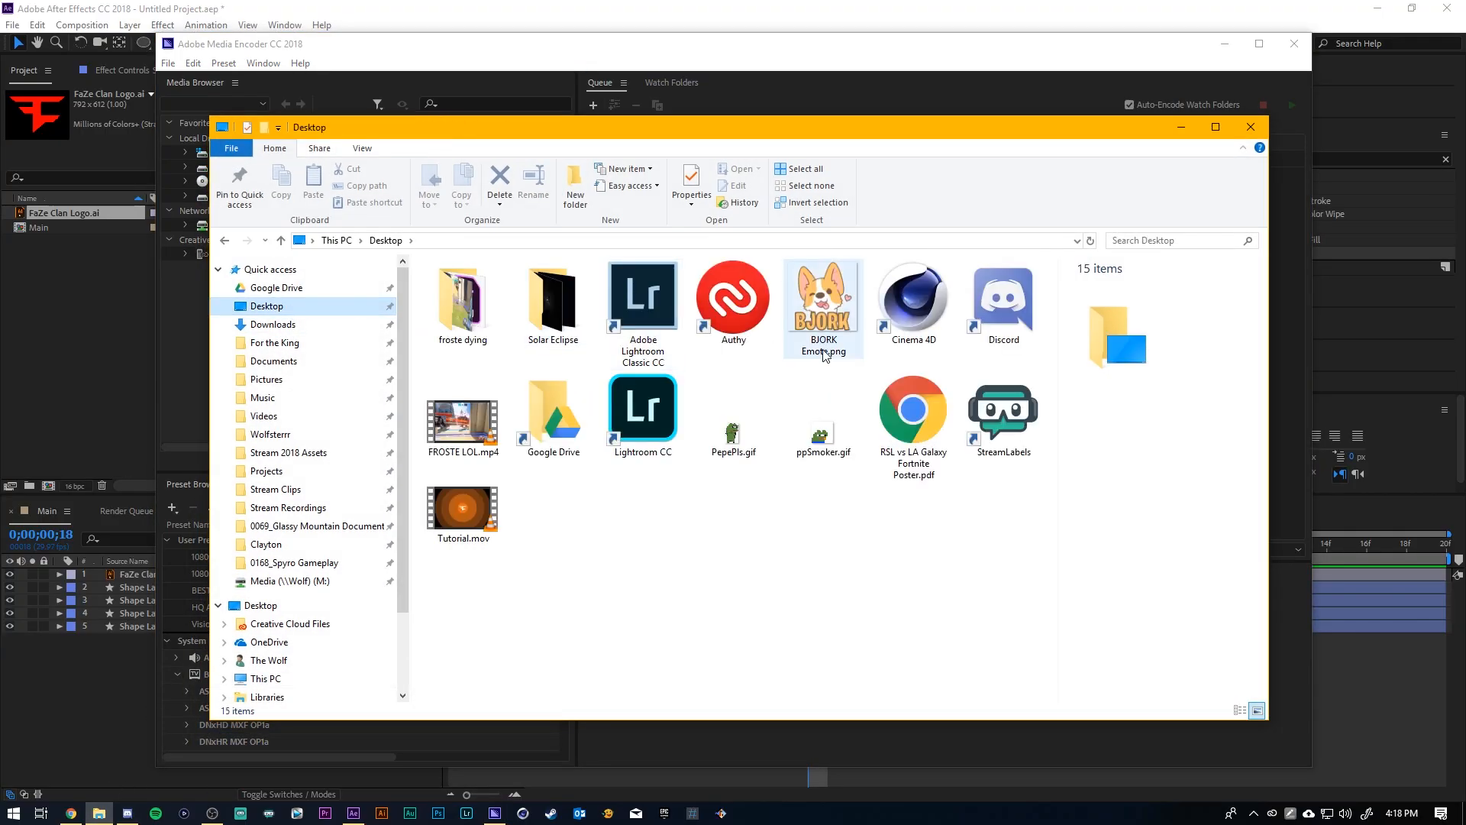
click(463, 508)
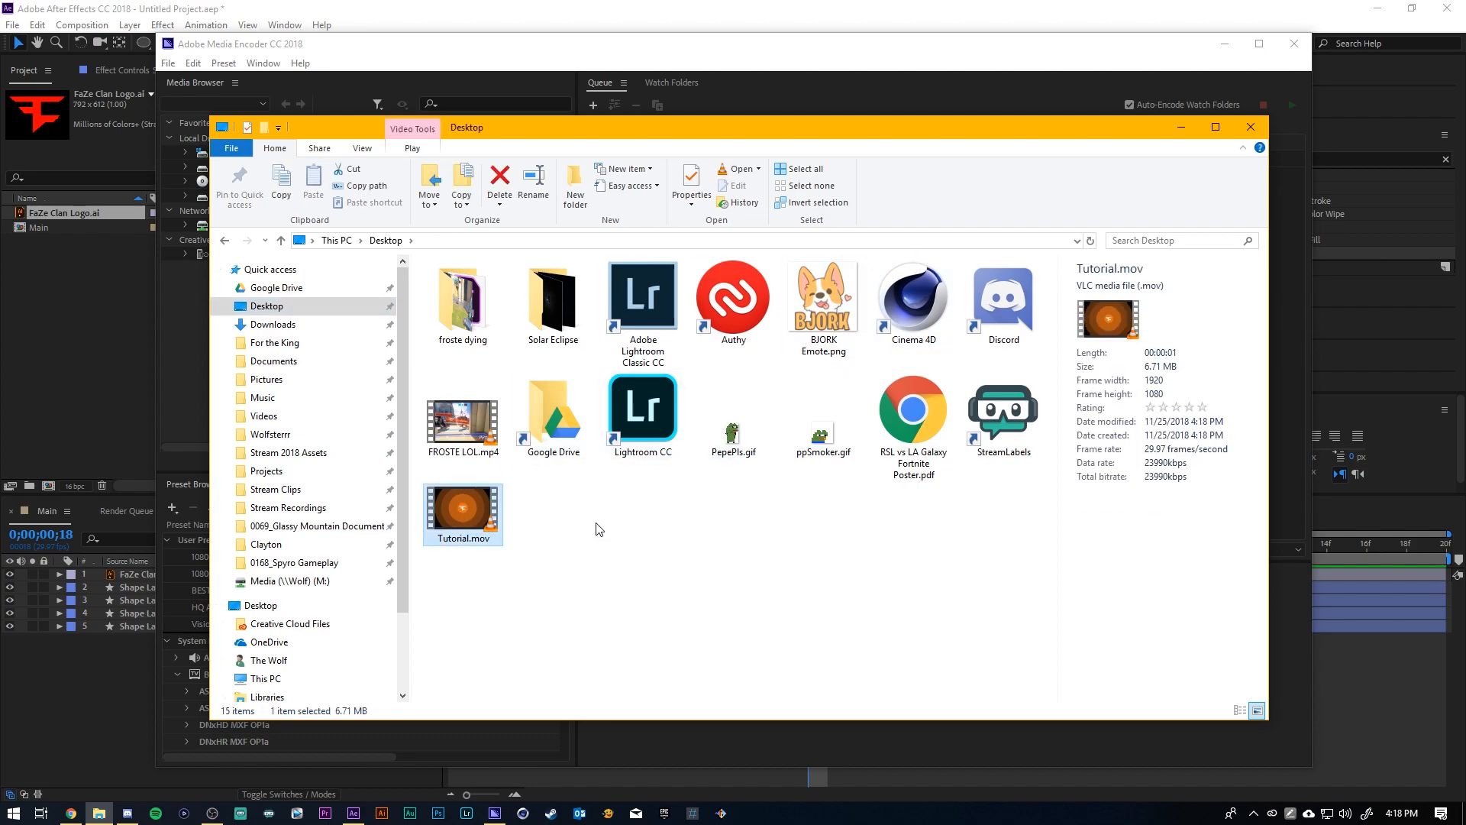